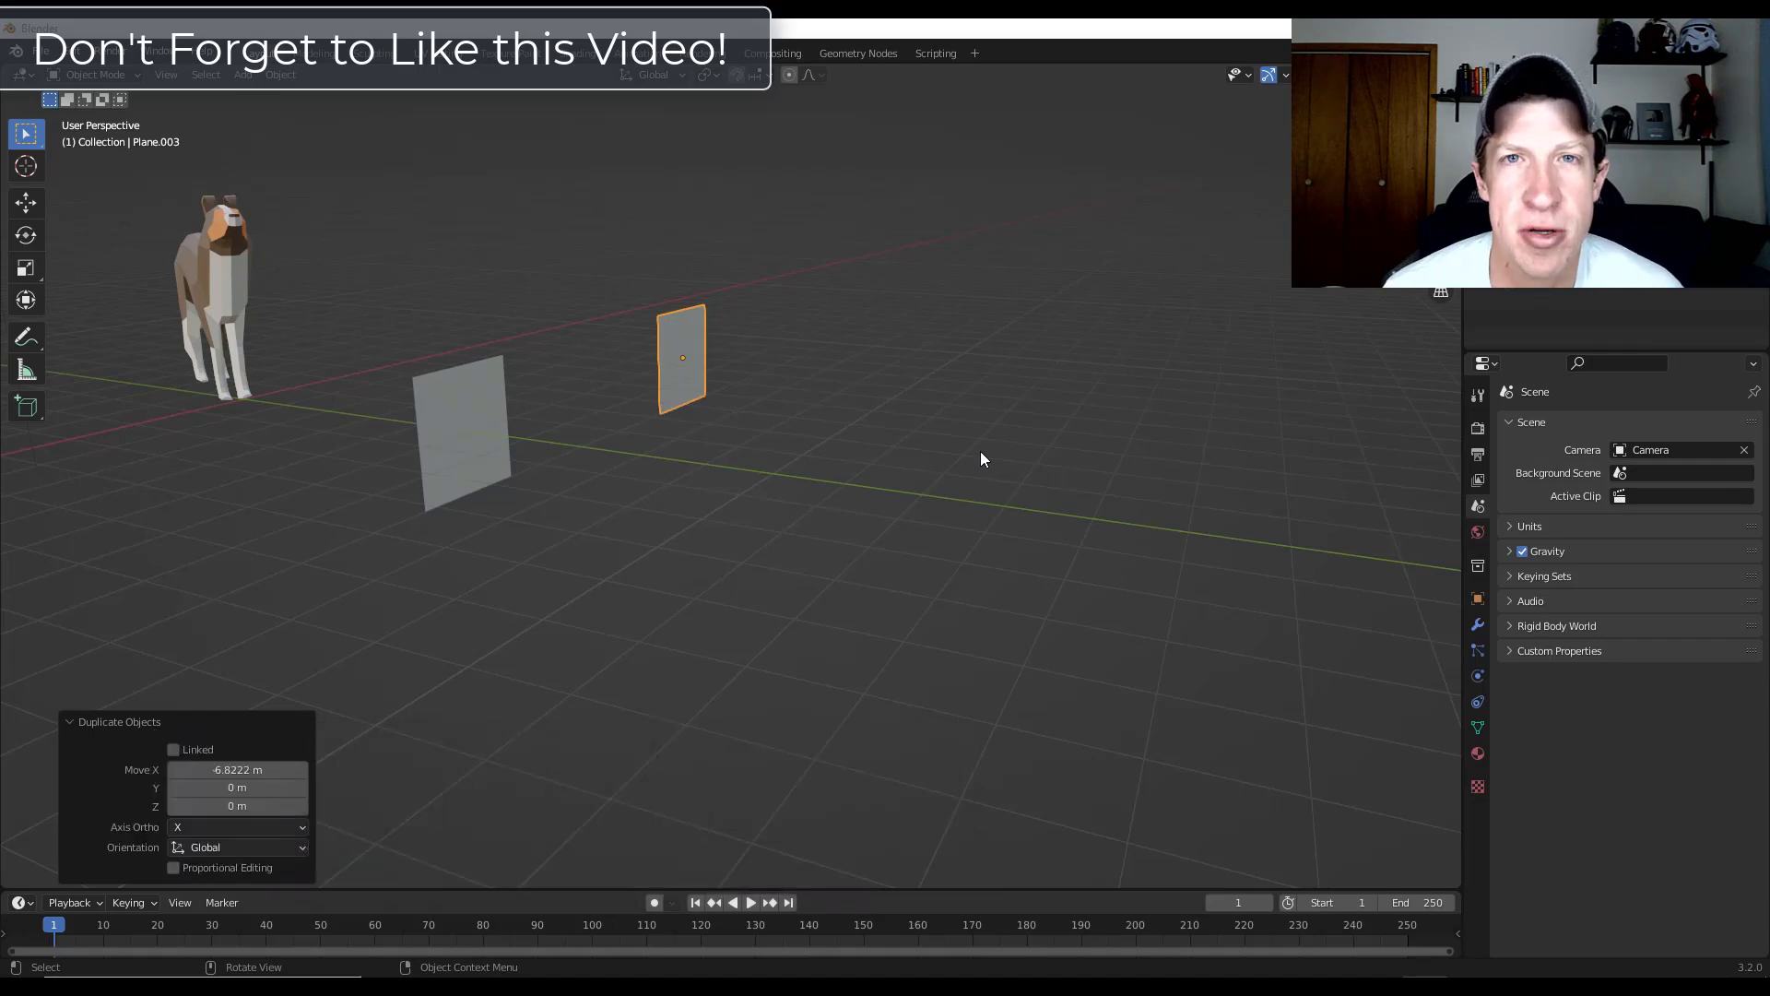
Orbit the view toward the duplicated plane Plane.003 beside the original.
middle_click_drag(981, 451, 689, 337)
In Edit Mode, extrude Plane.003's face into a box.
scroll(673, 379, "up", 2)
key("Tab")
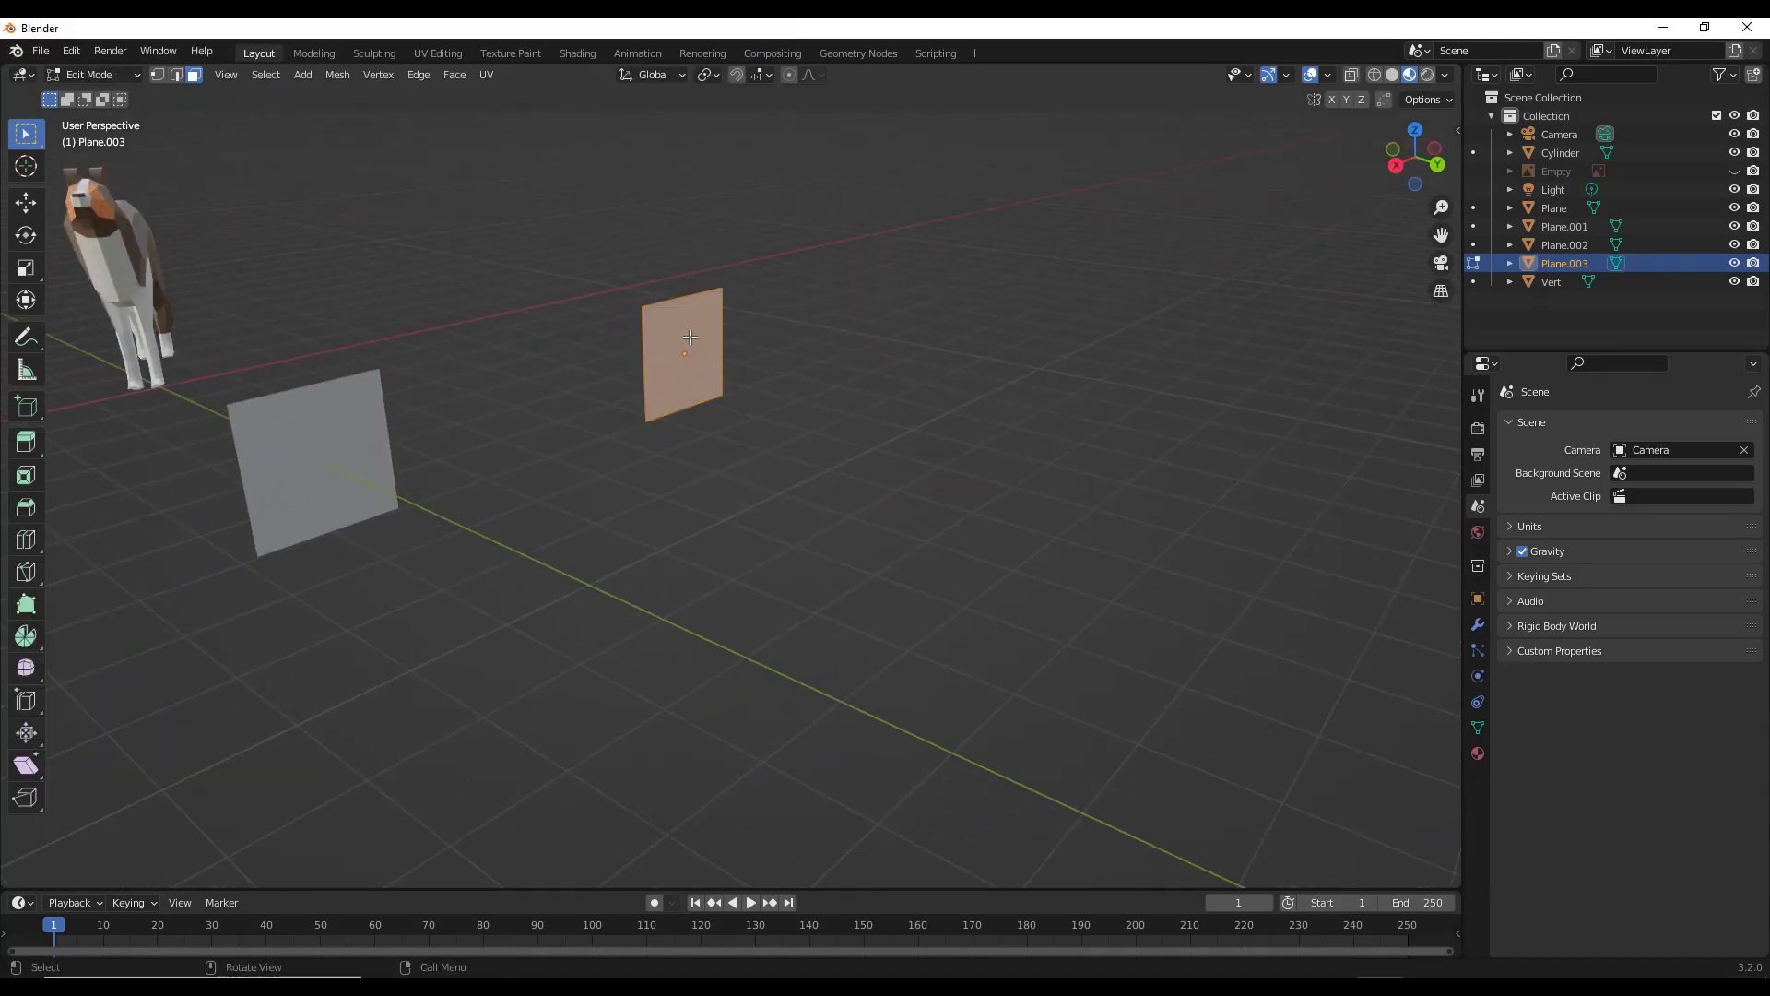
key("e")
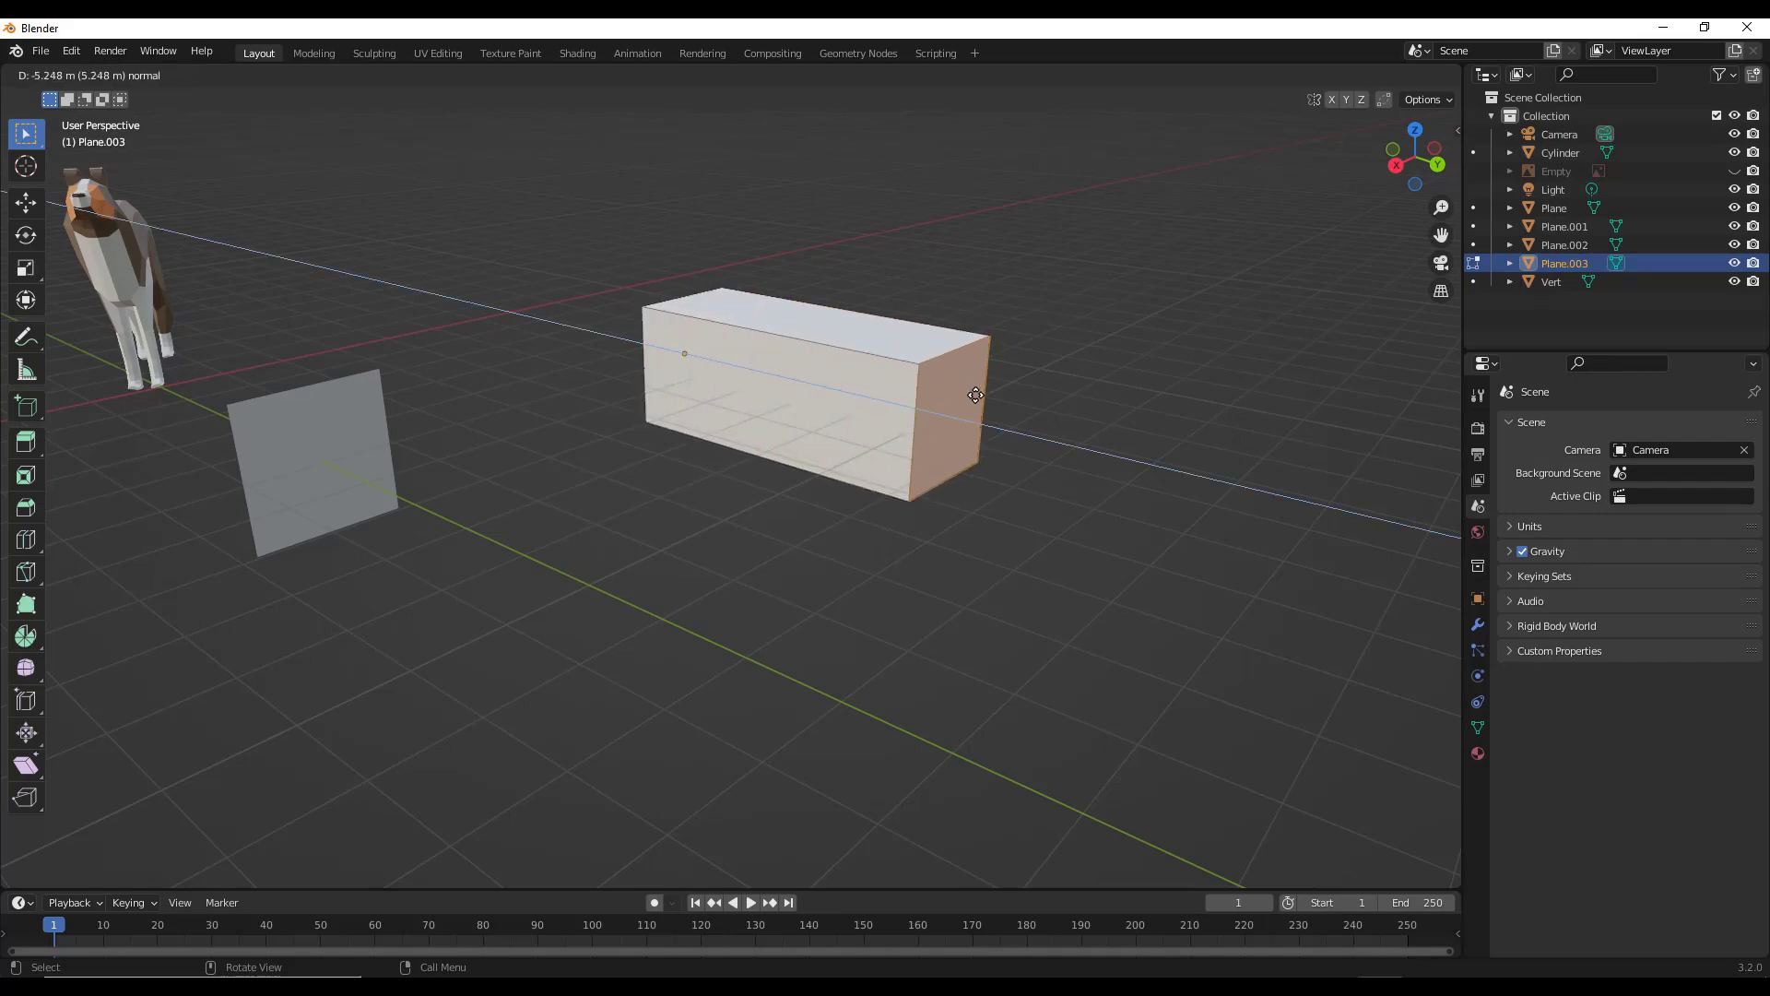
left_click(976, 395)
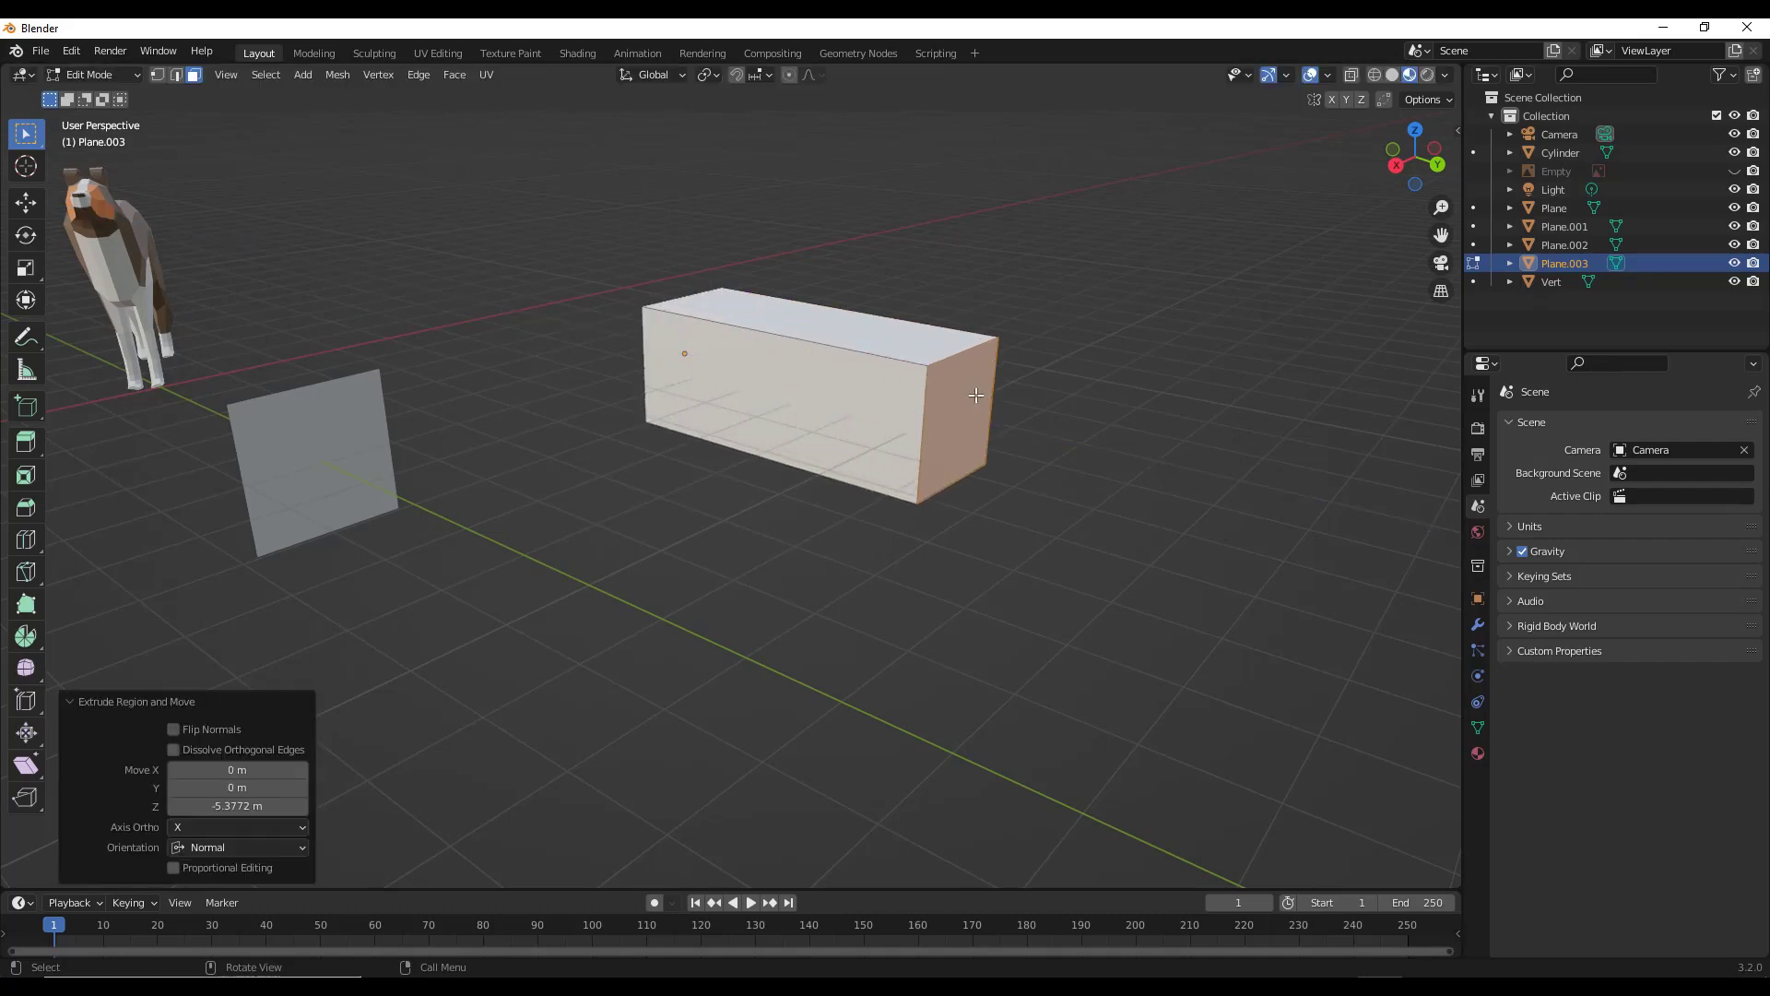
From top view, rotate the box's far end by -45°.
left_click(1416, 130)
key("r")
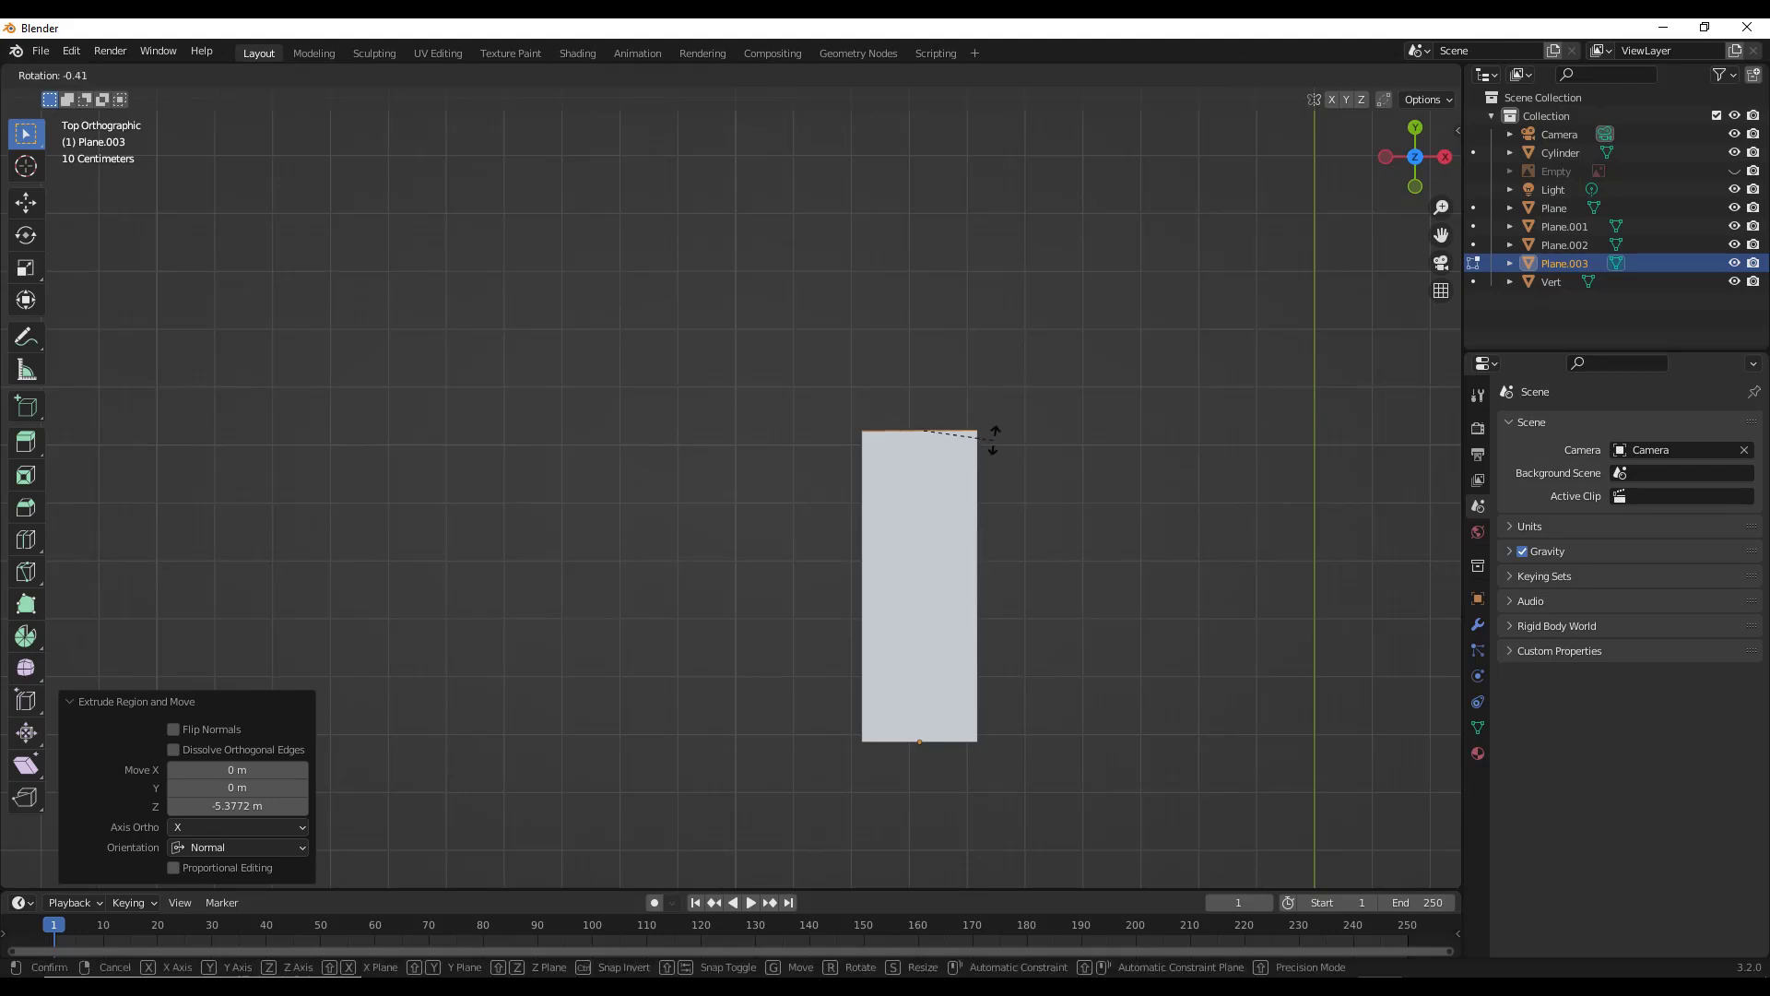
left_click(978, 342)
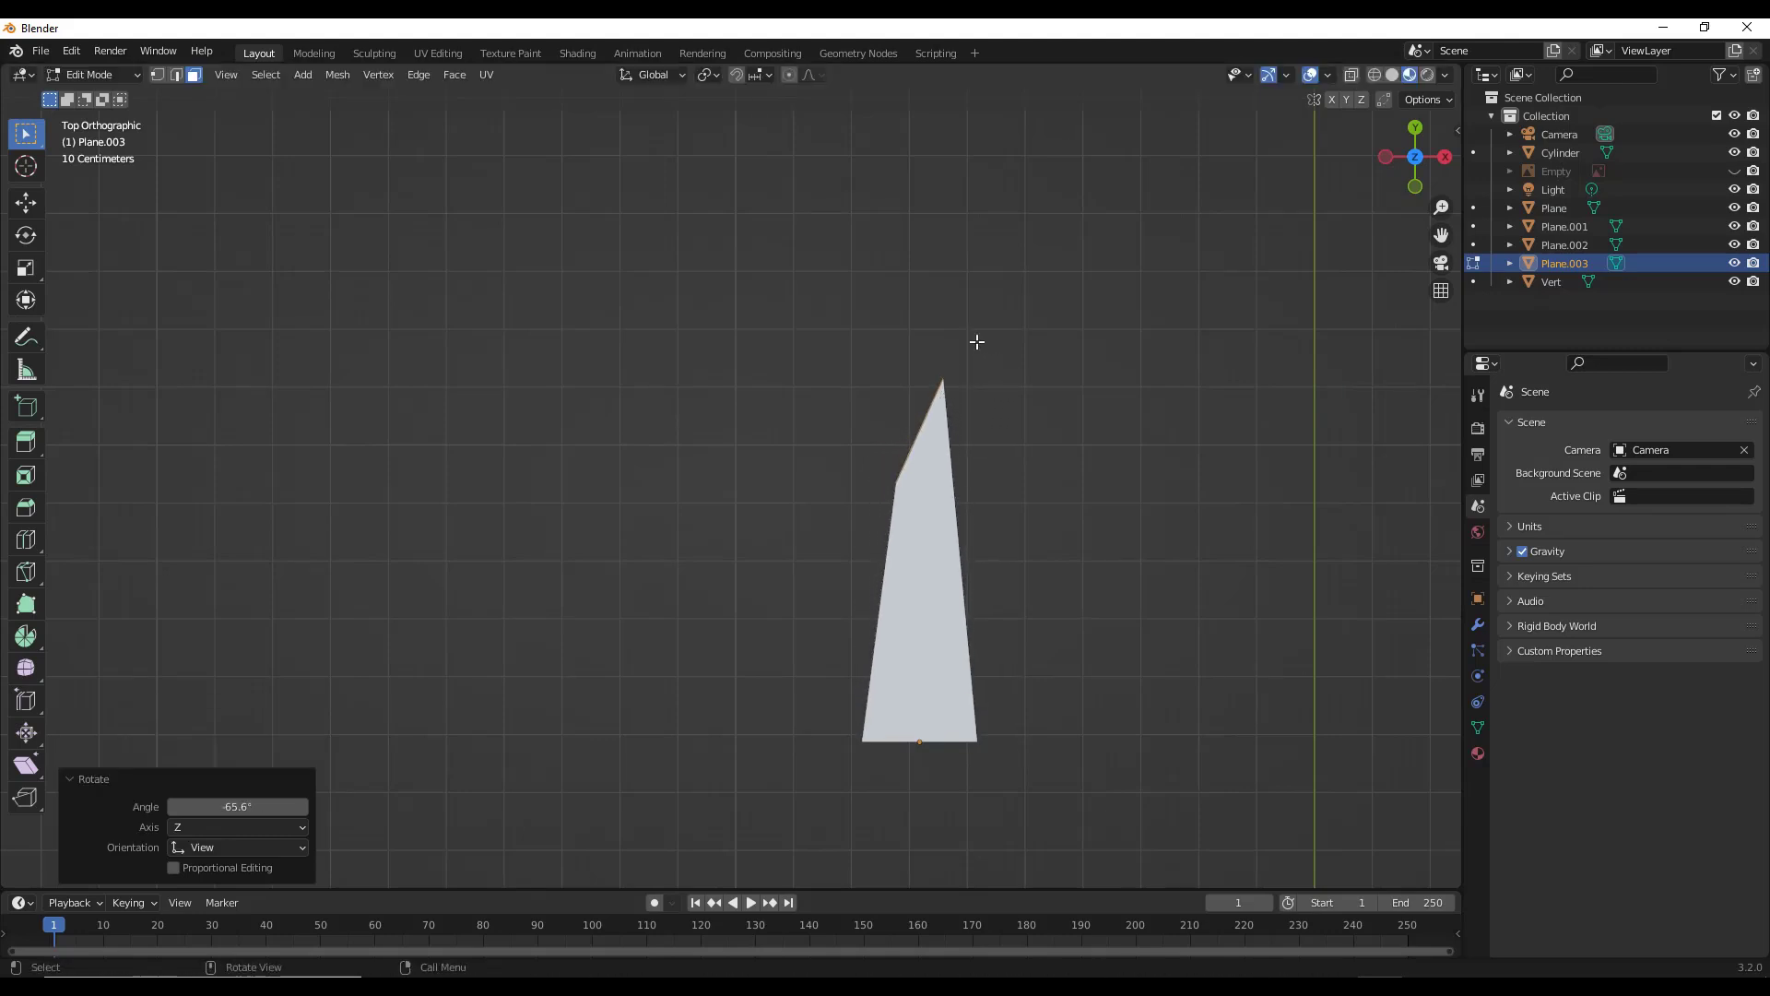
left_click(230, 801)
type("-45")
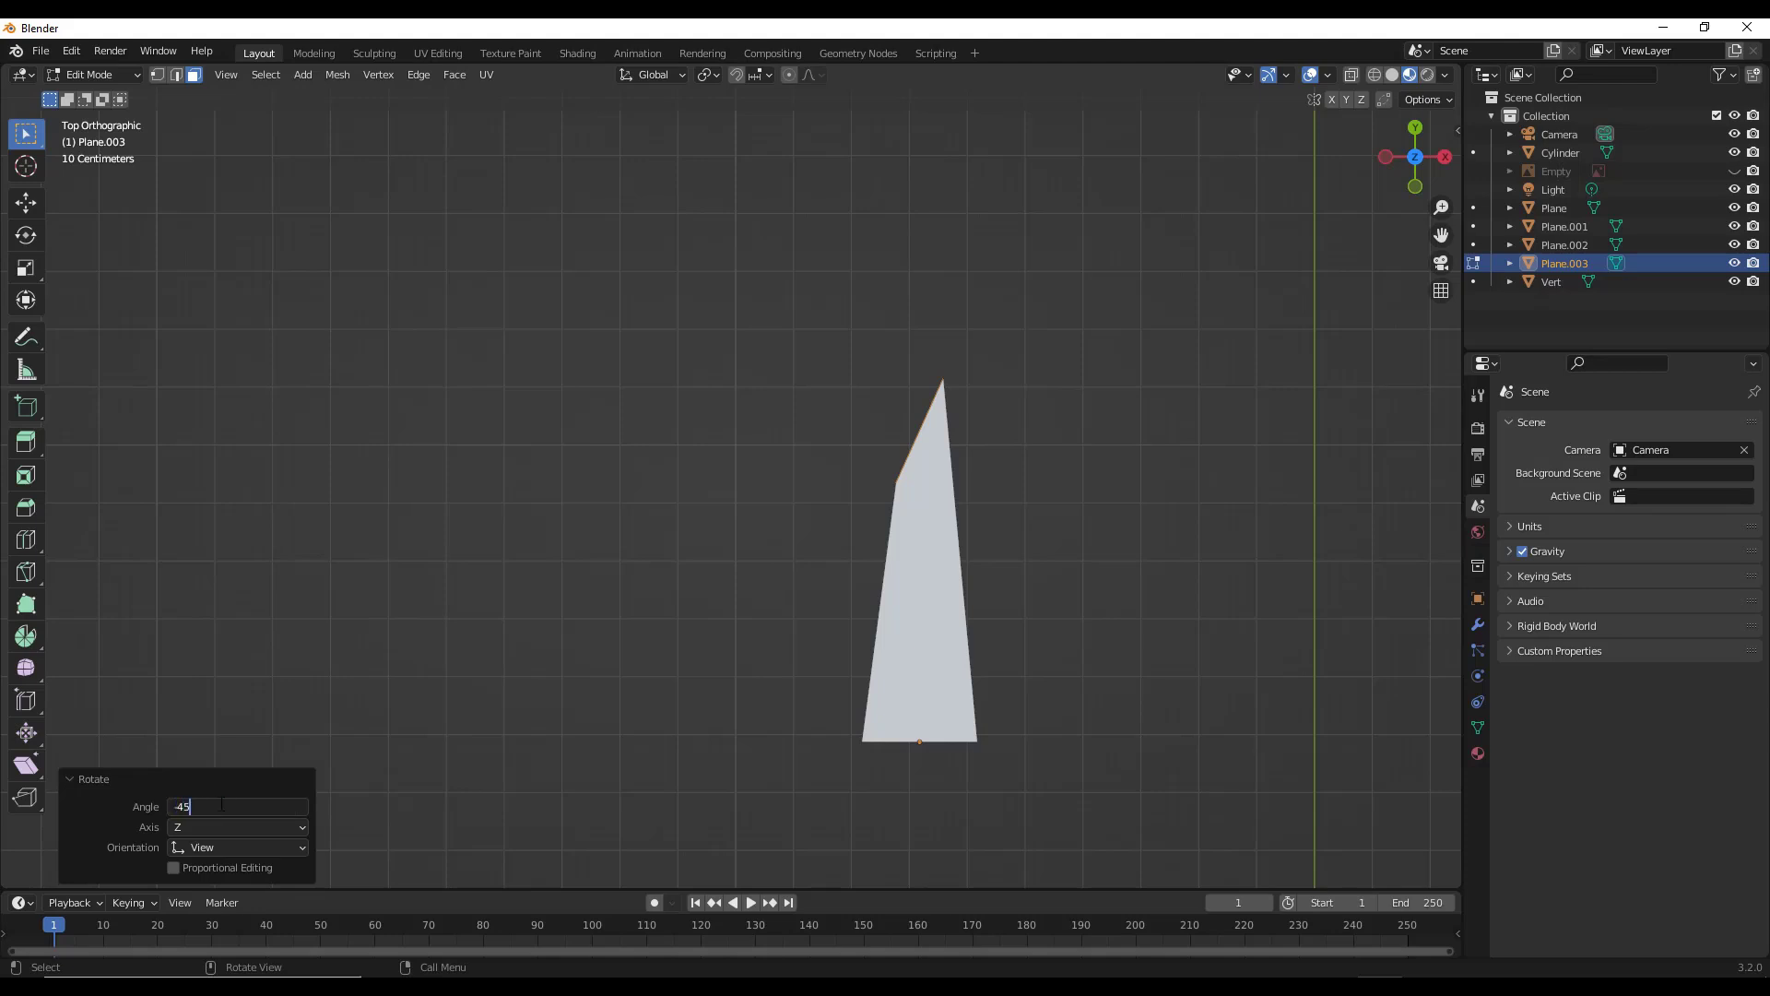
key("Return")
Extrude the angled end along X and return to Object Mode.
key("e")
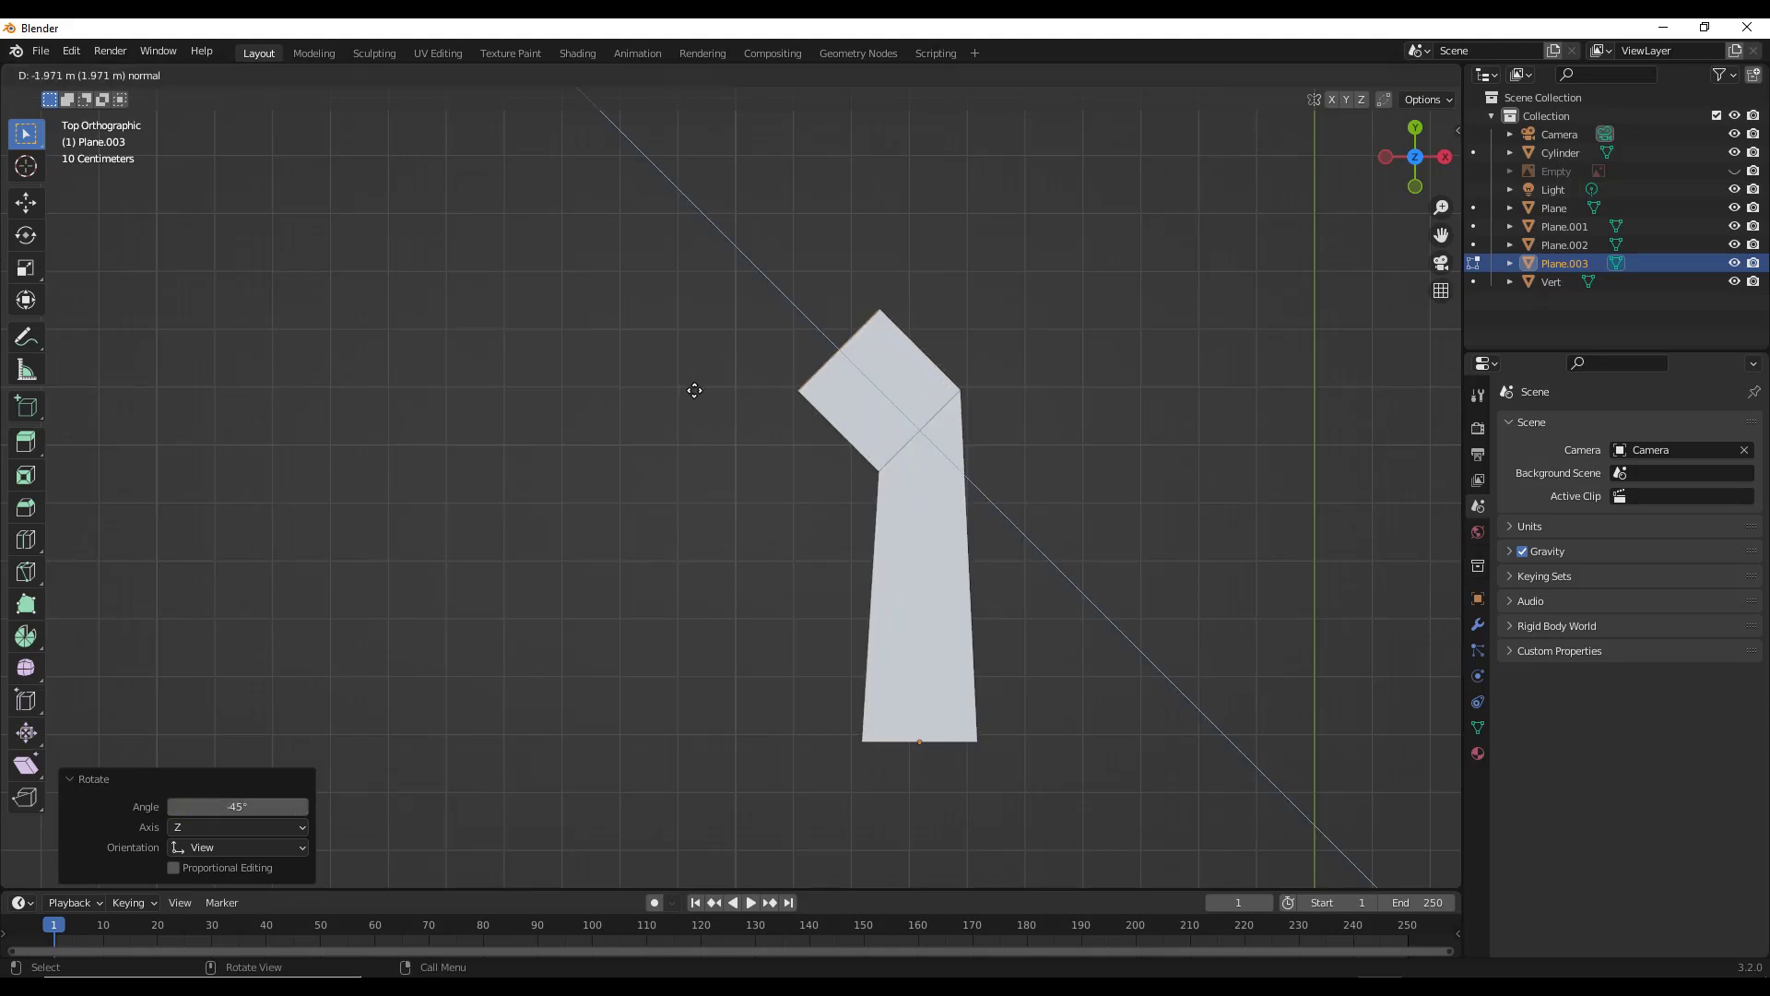
key("x")
left_click(561, 421)
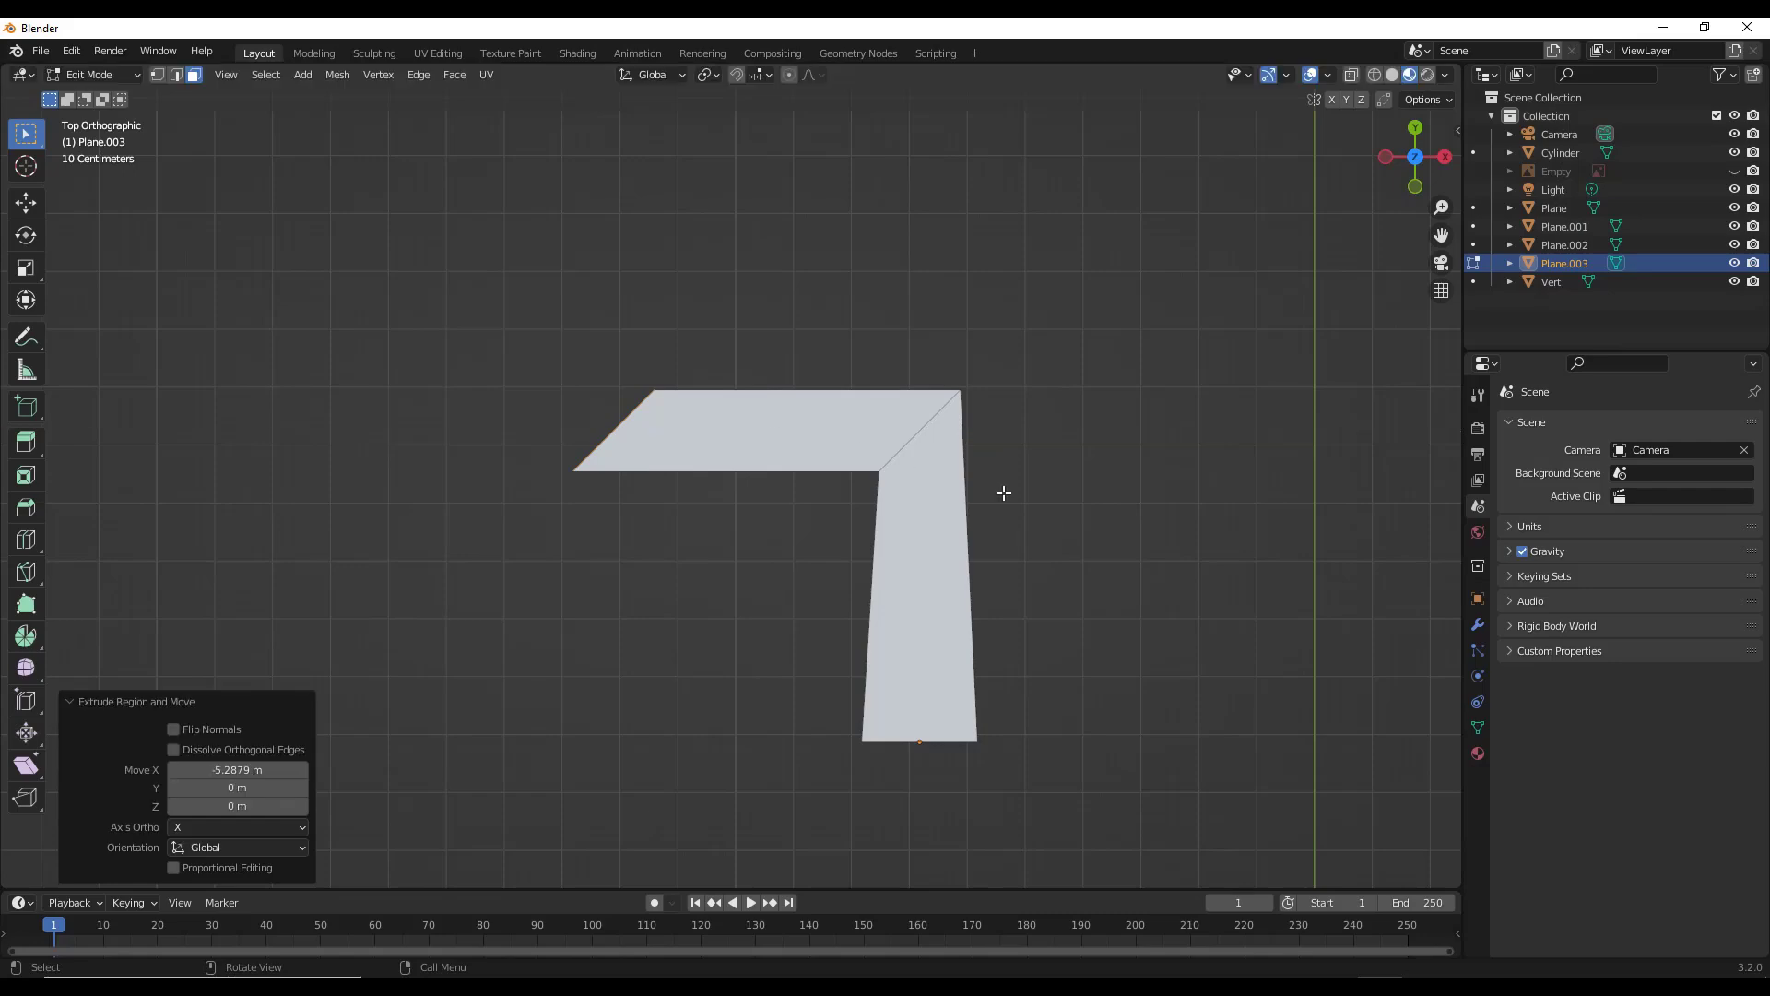
key("Tab")
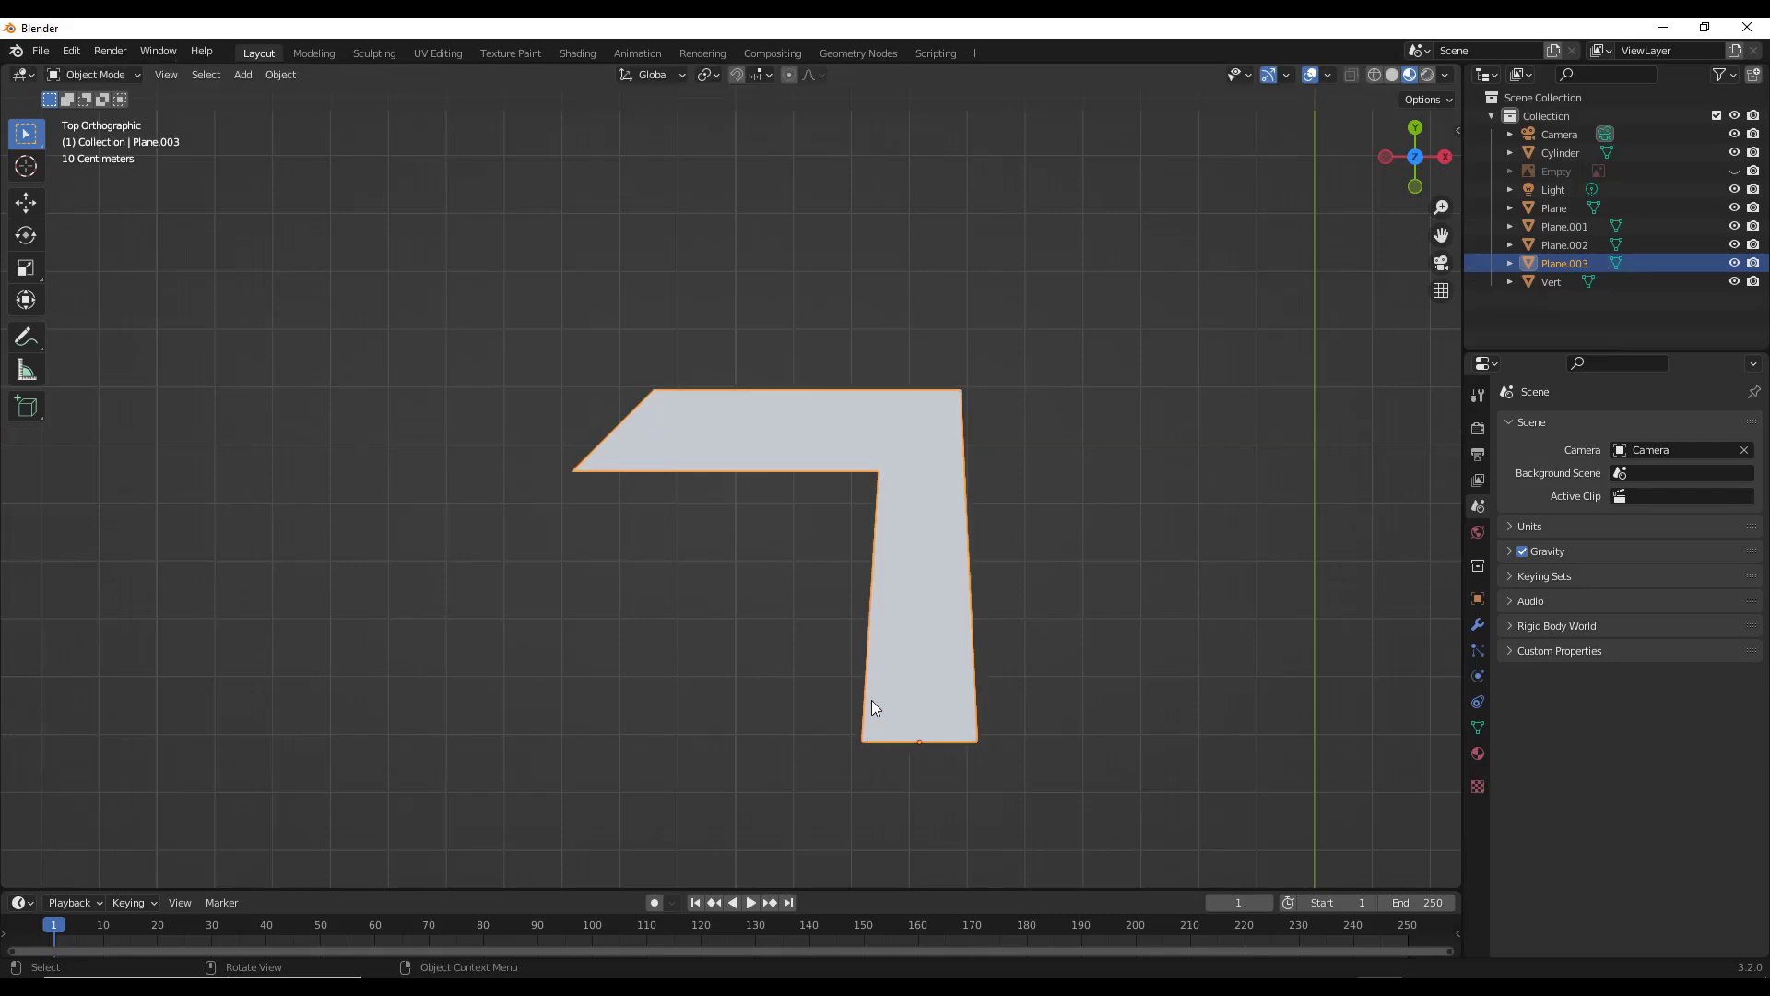
Orbit and zoom out to survey the whole scene around the finished L-shaped wall.
middle_click_drag(849, 543, 705, 576)
scroll(753, 423, "down", 3)
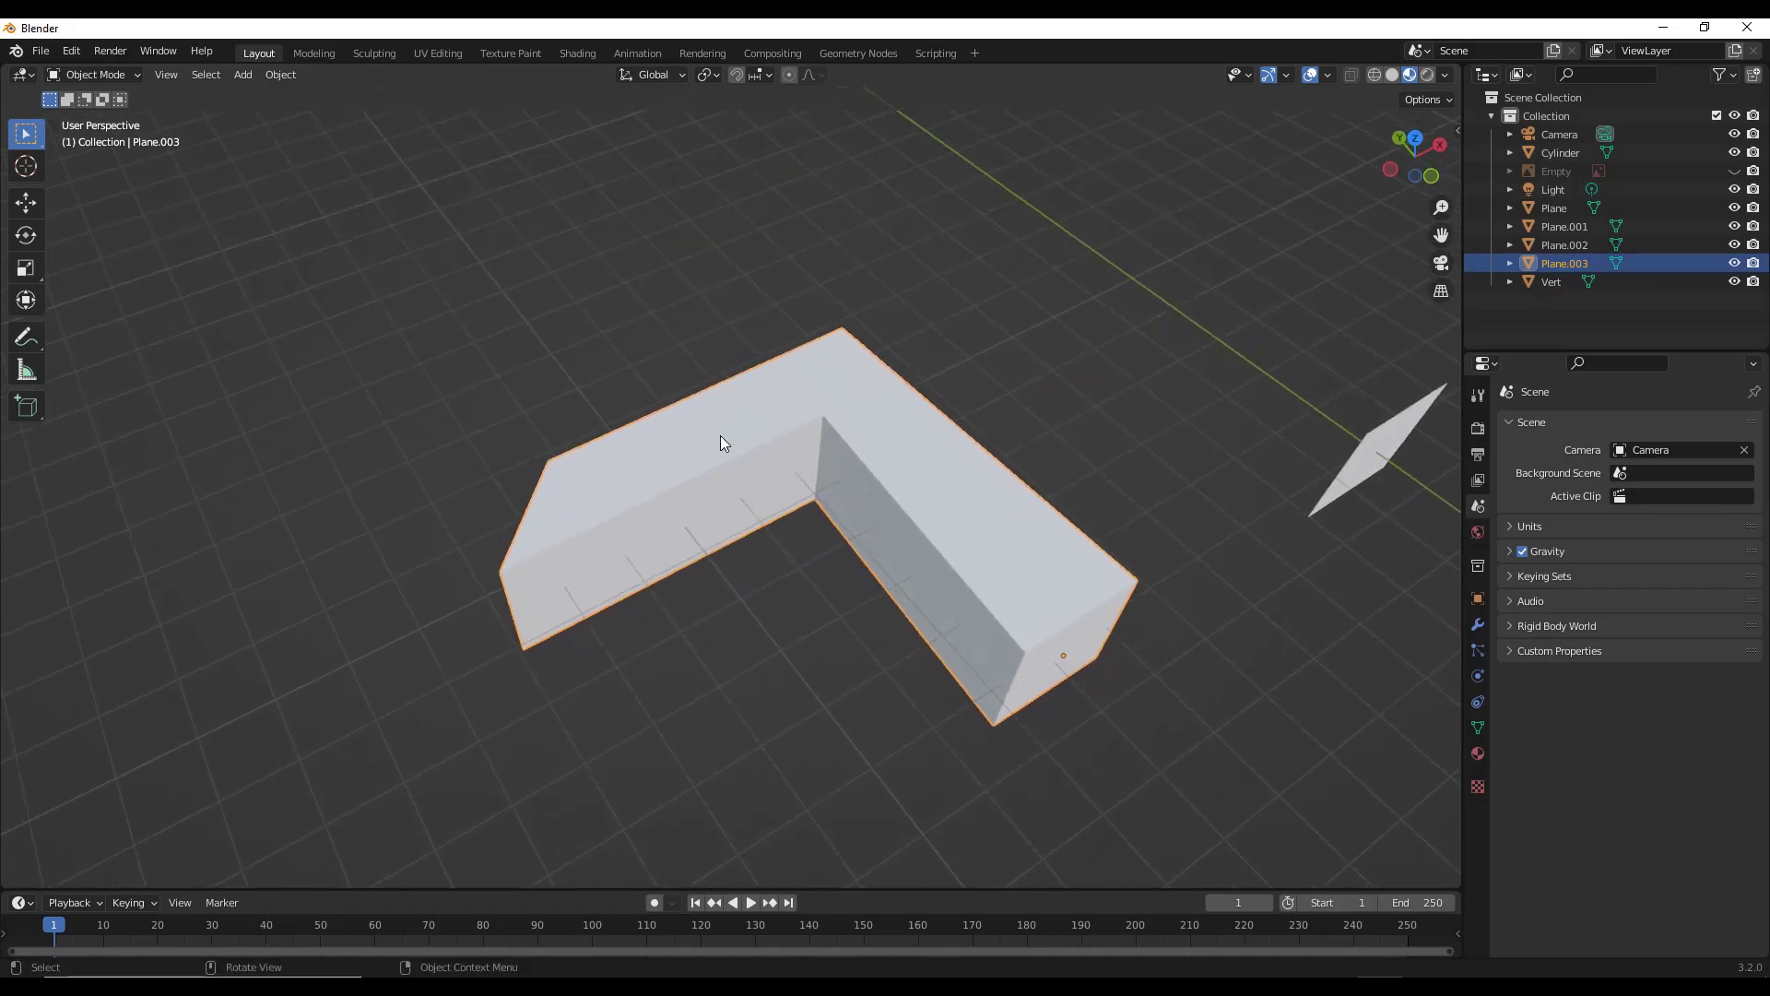
middle_click_drag(721, 436, 537, 710)
scroll(535, 646, "down", 3)
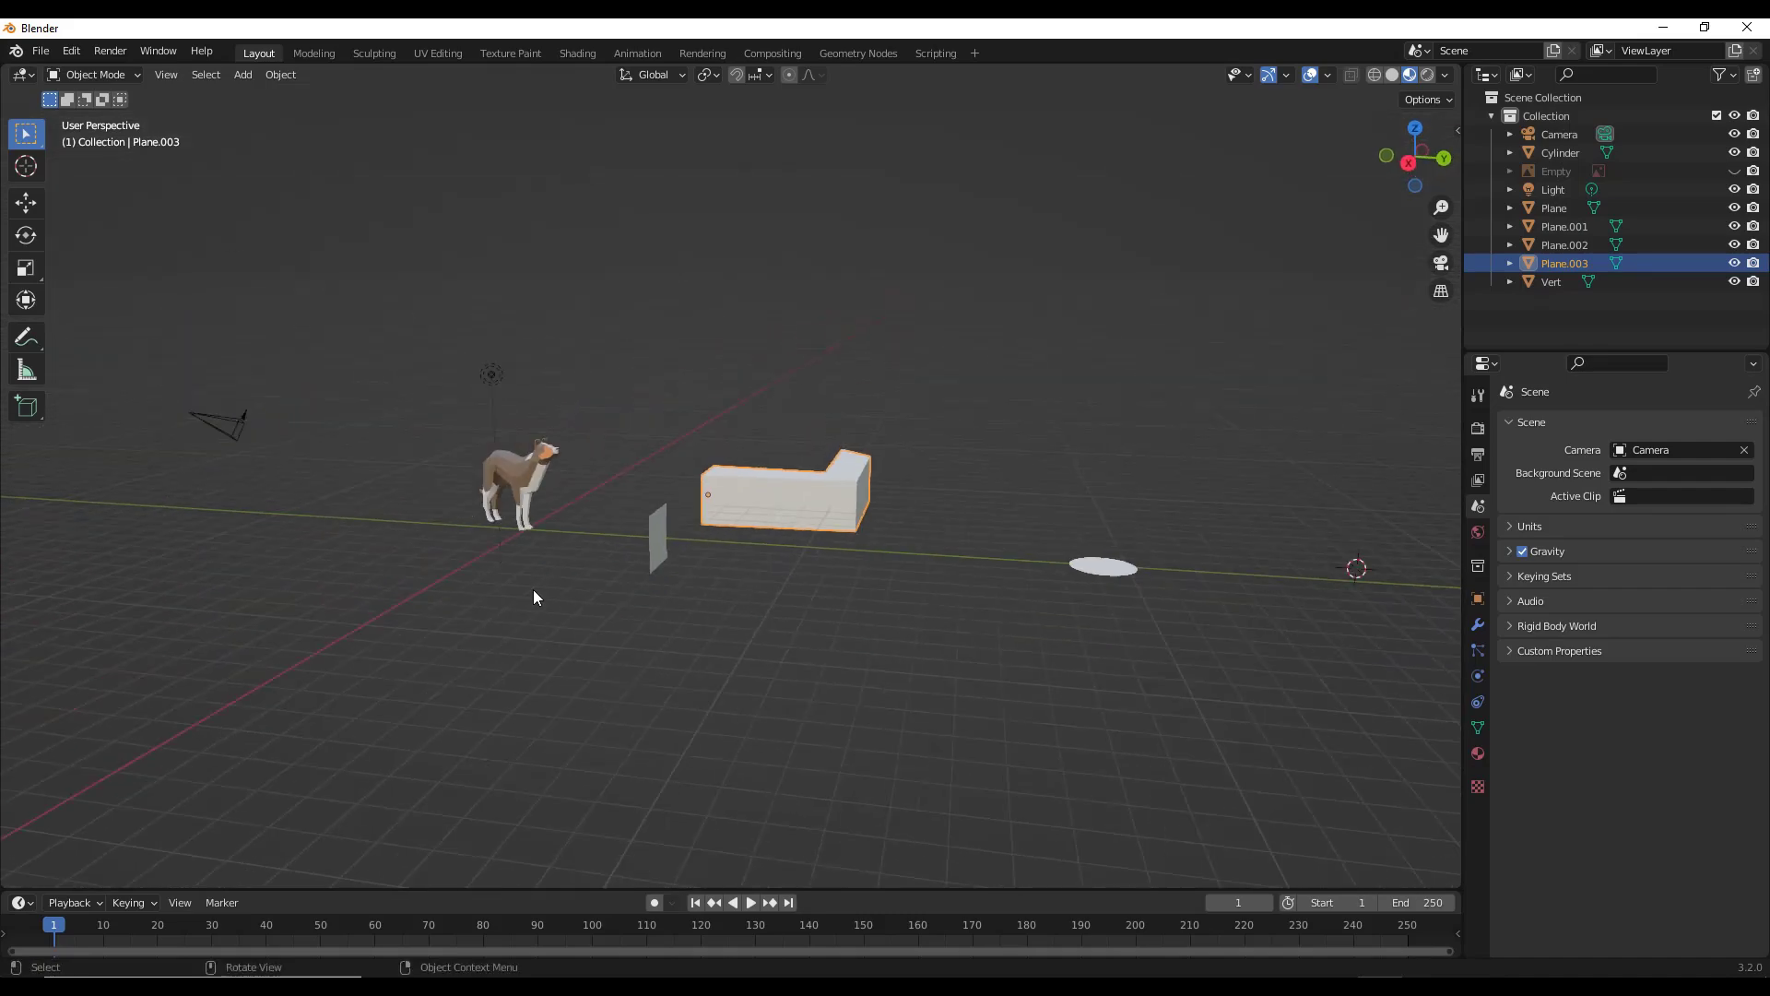
middle_click_drag(534, 593, 629, 500)
Select Plane.002 and extrude its face into a long box about 4.78 m deep.
left_click(598, 528)
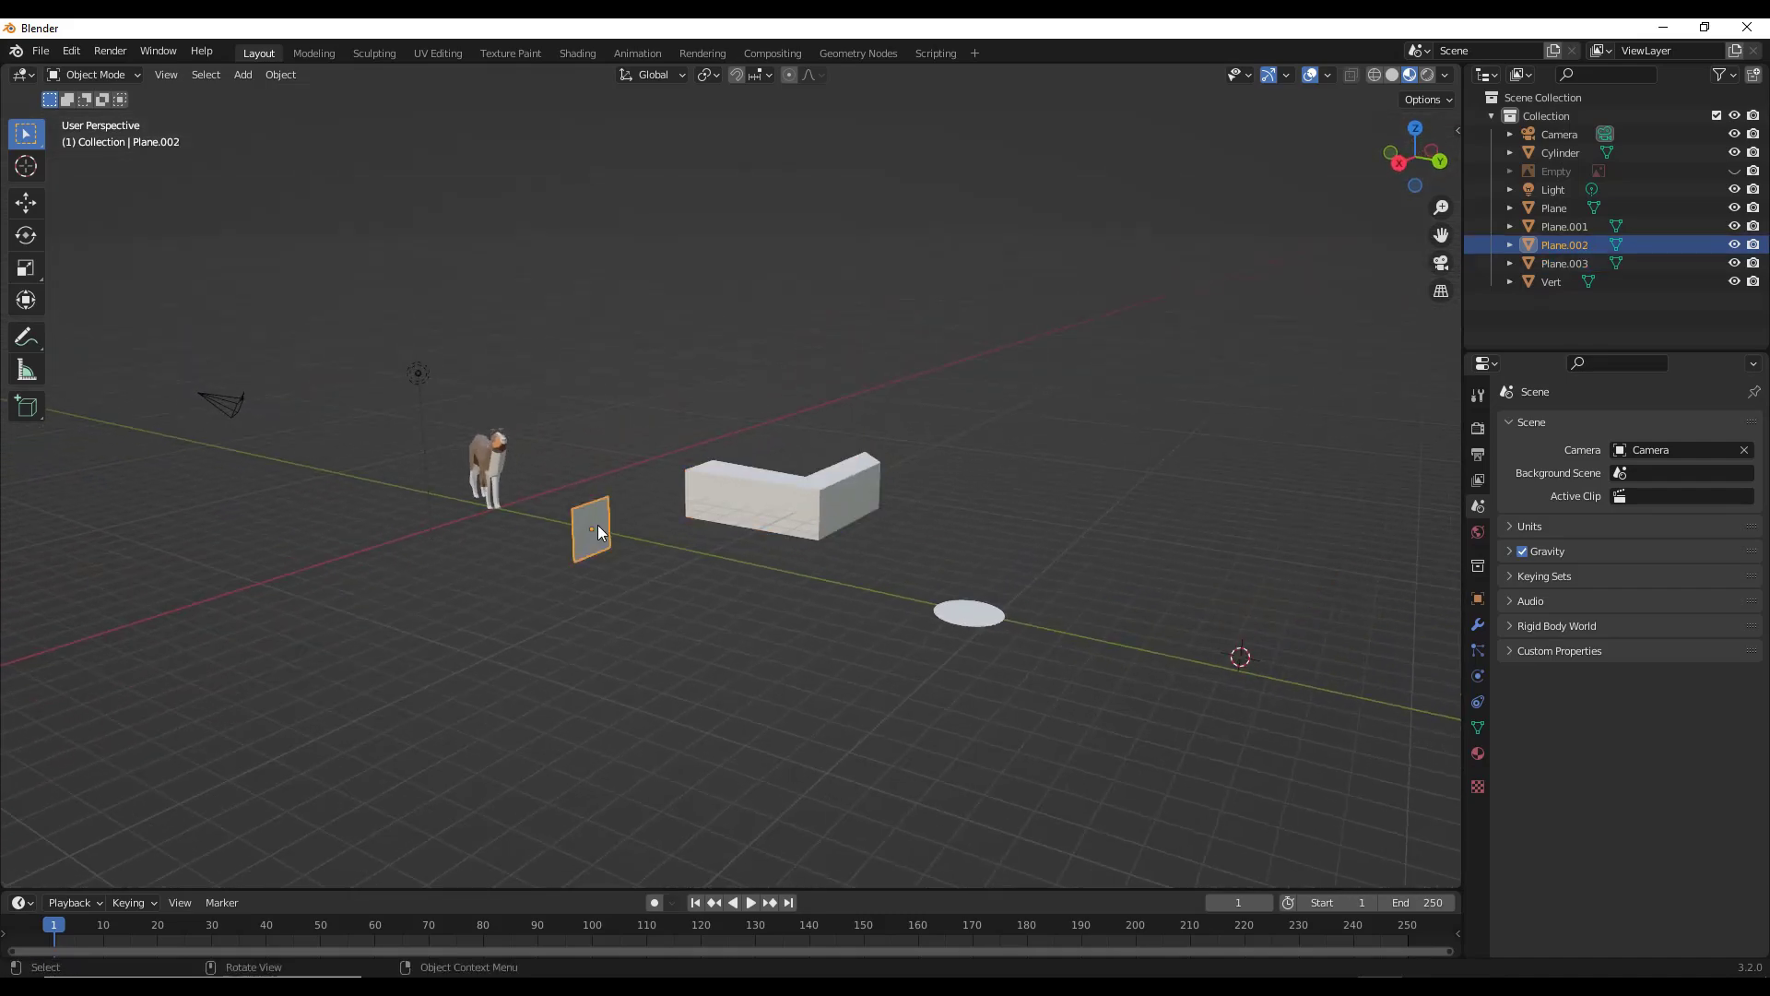
scroll(598, 524, "up", 5)
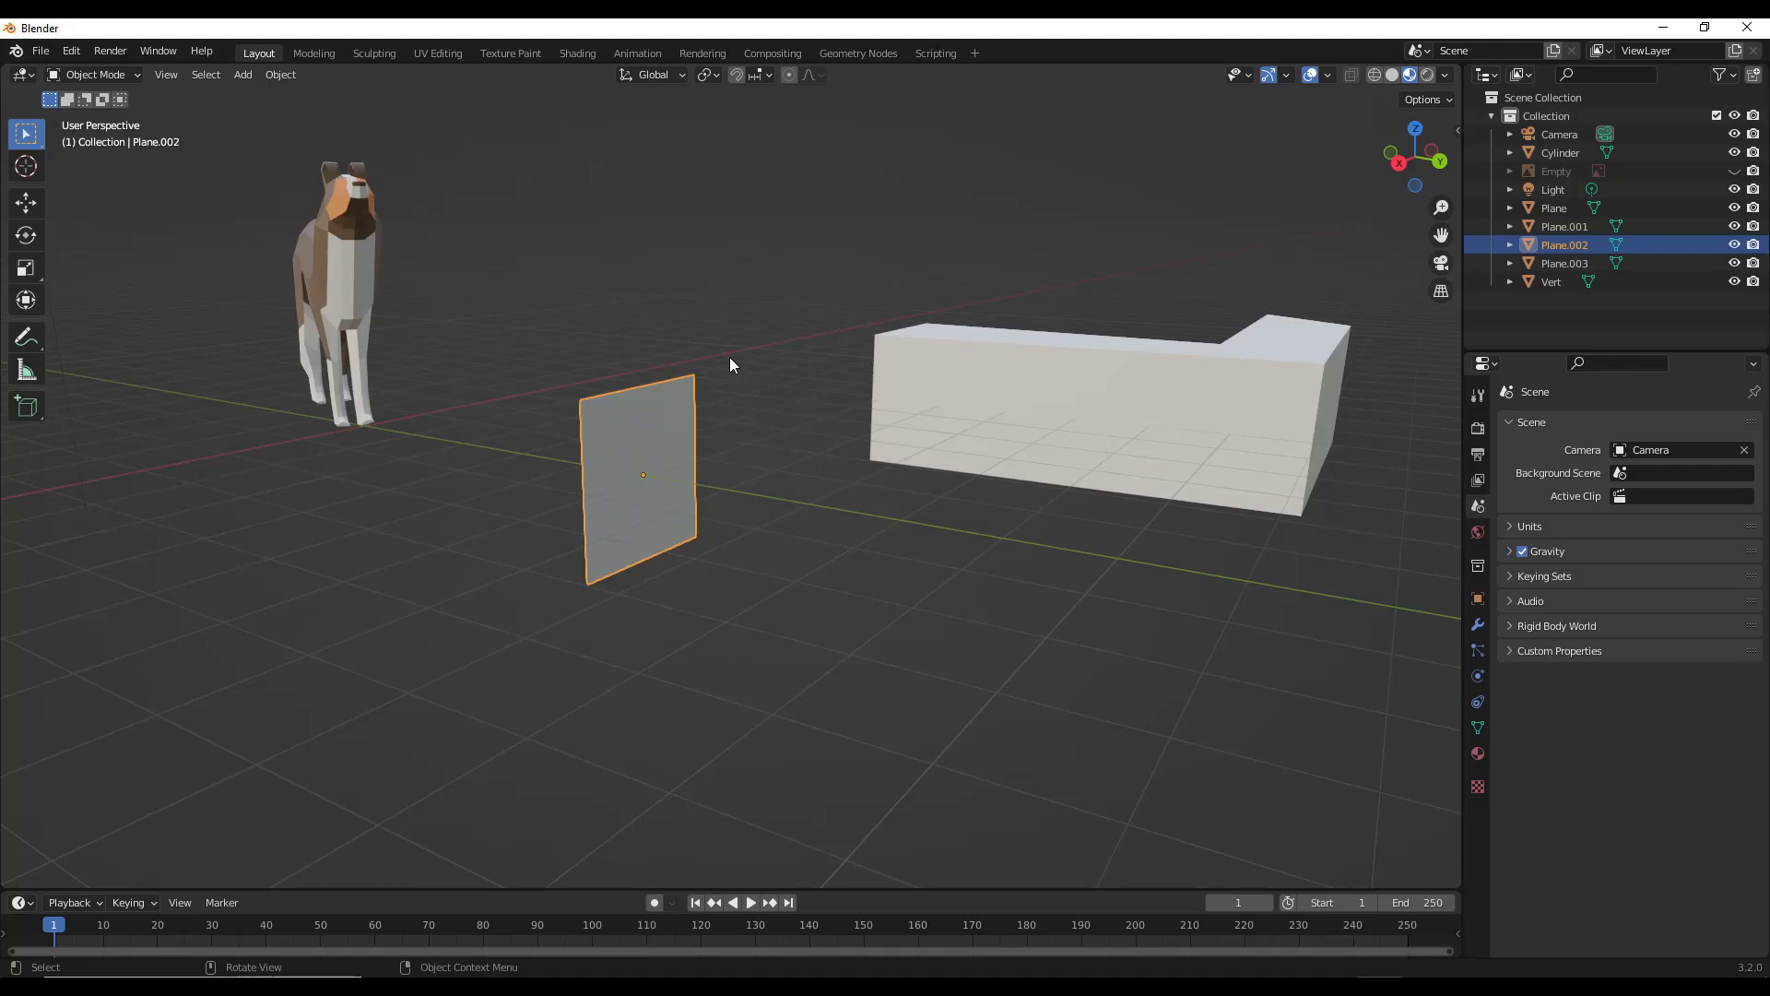
key("Tab")
middle_click_drag(731, 368, 737, 461)
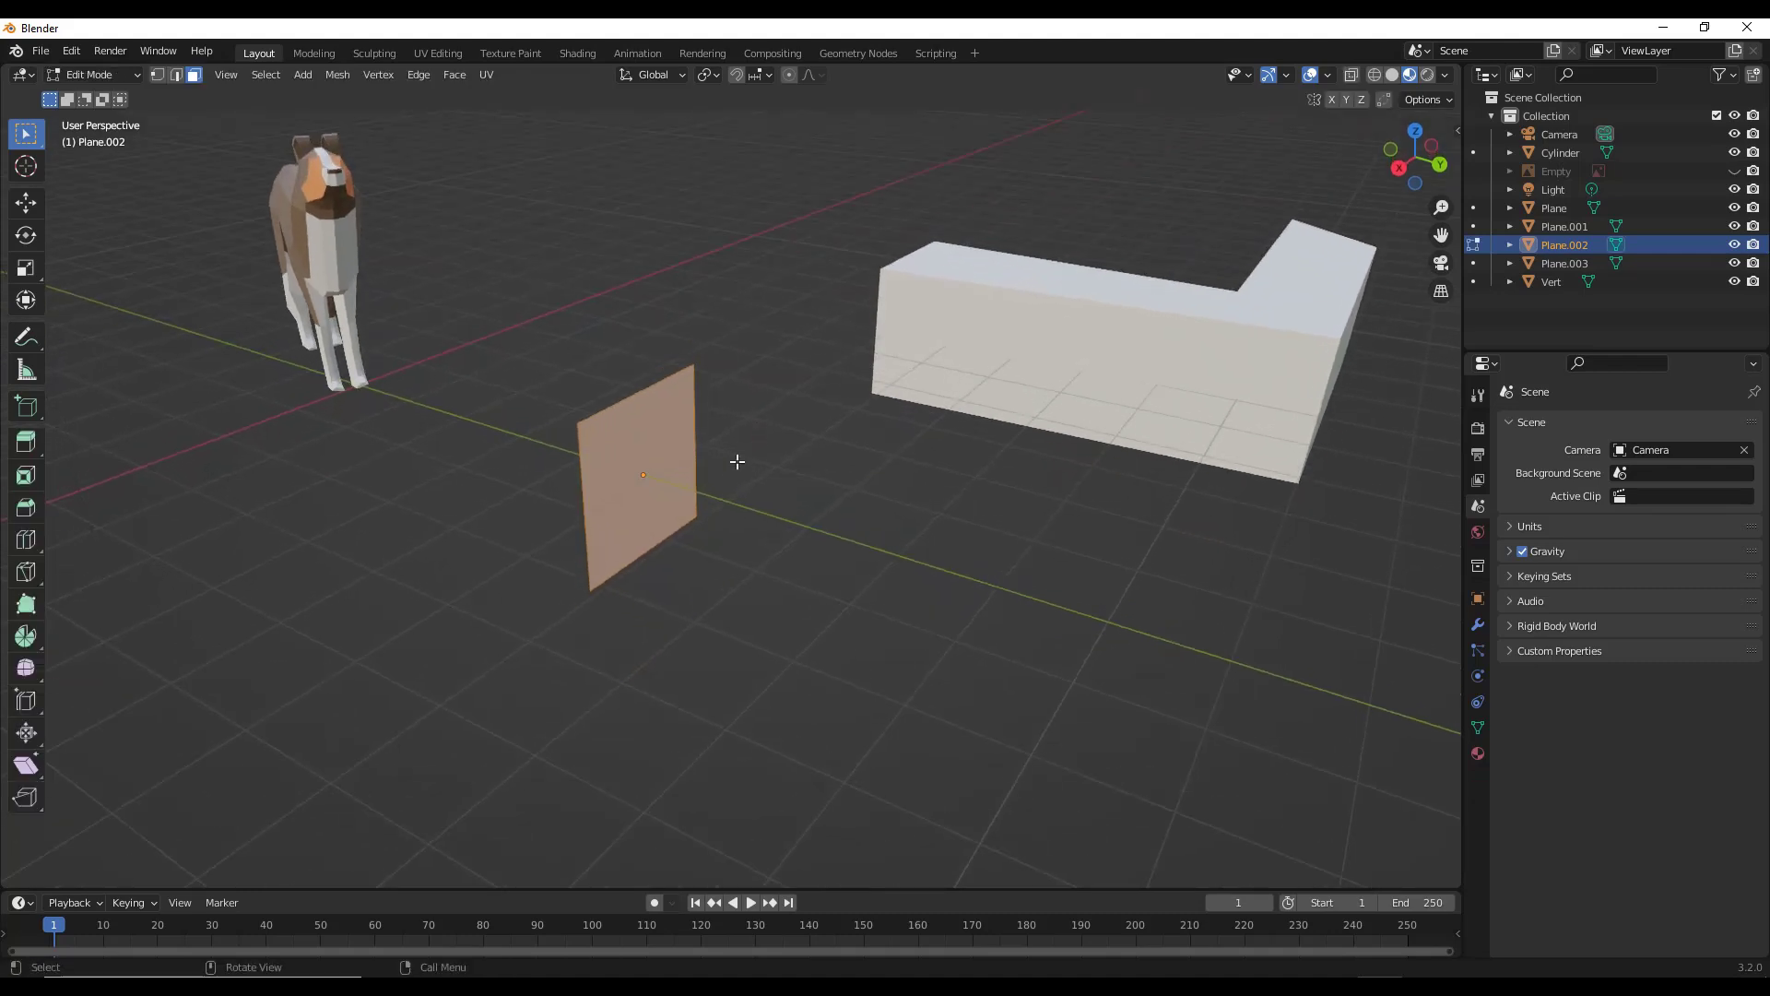
key("e")
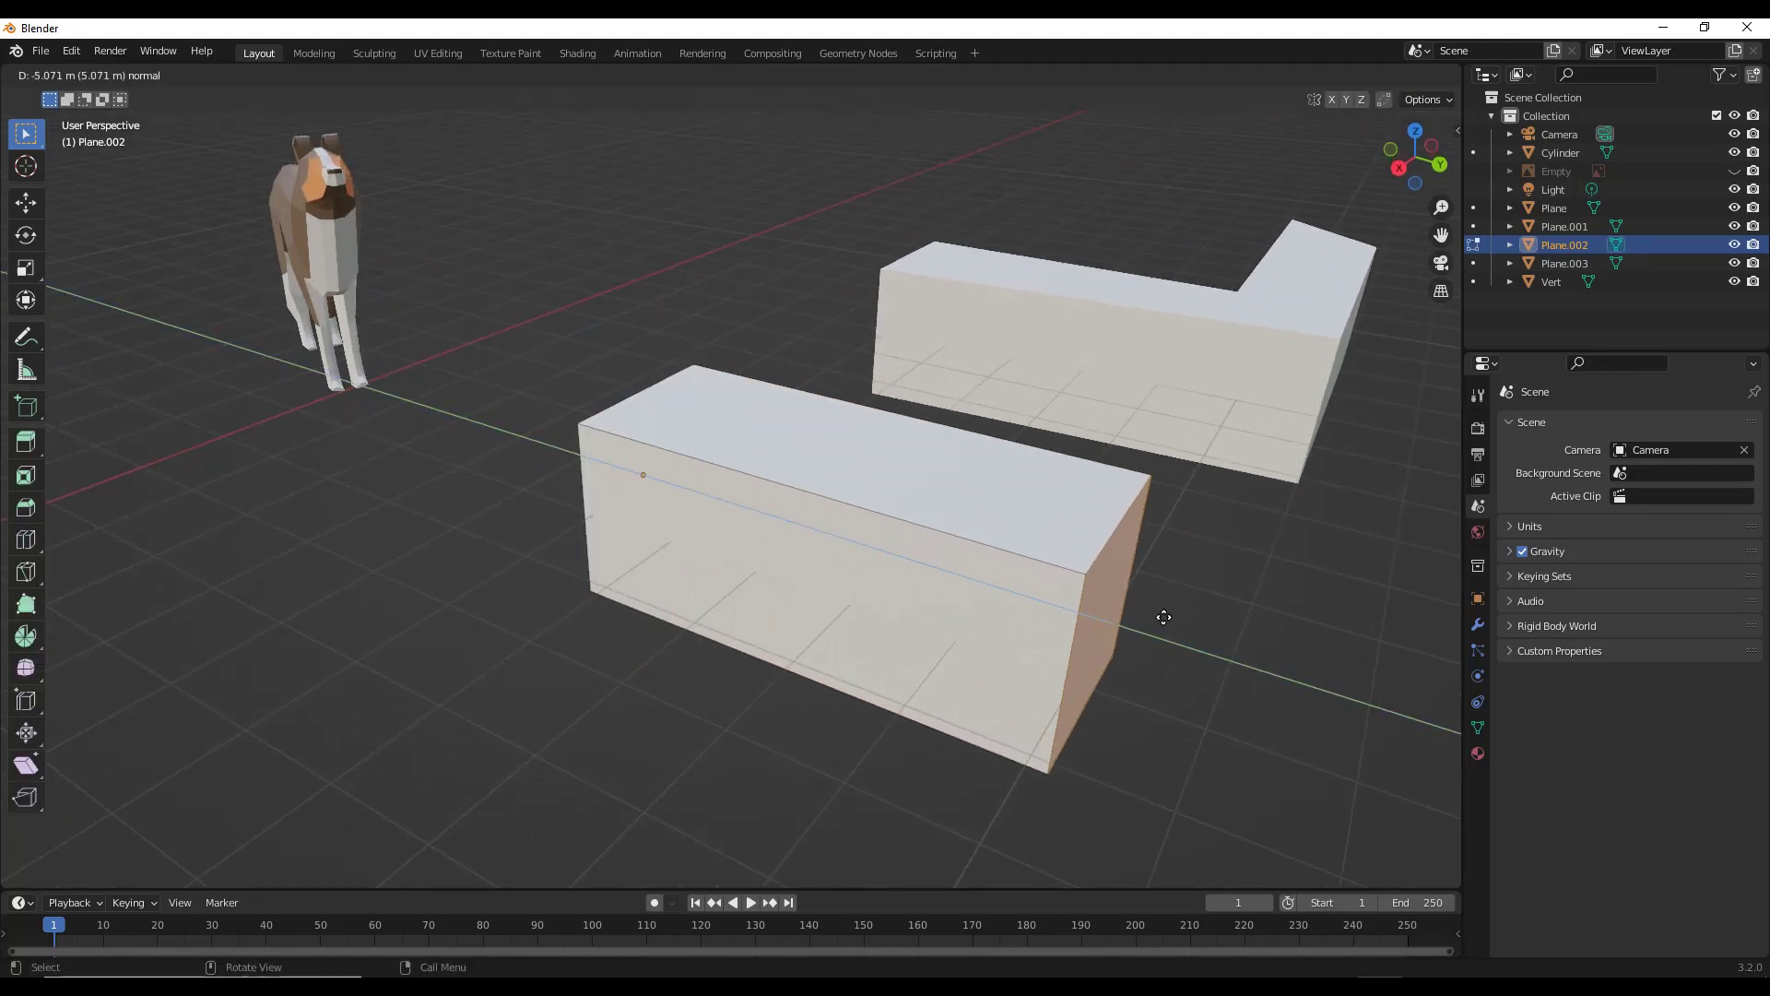
left_click(1130, 593)
Start a shear on the box's end face, then cancel it.
scroll(1170, 459, "down", 3)
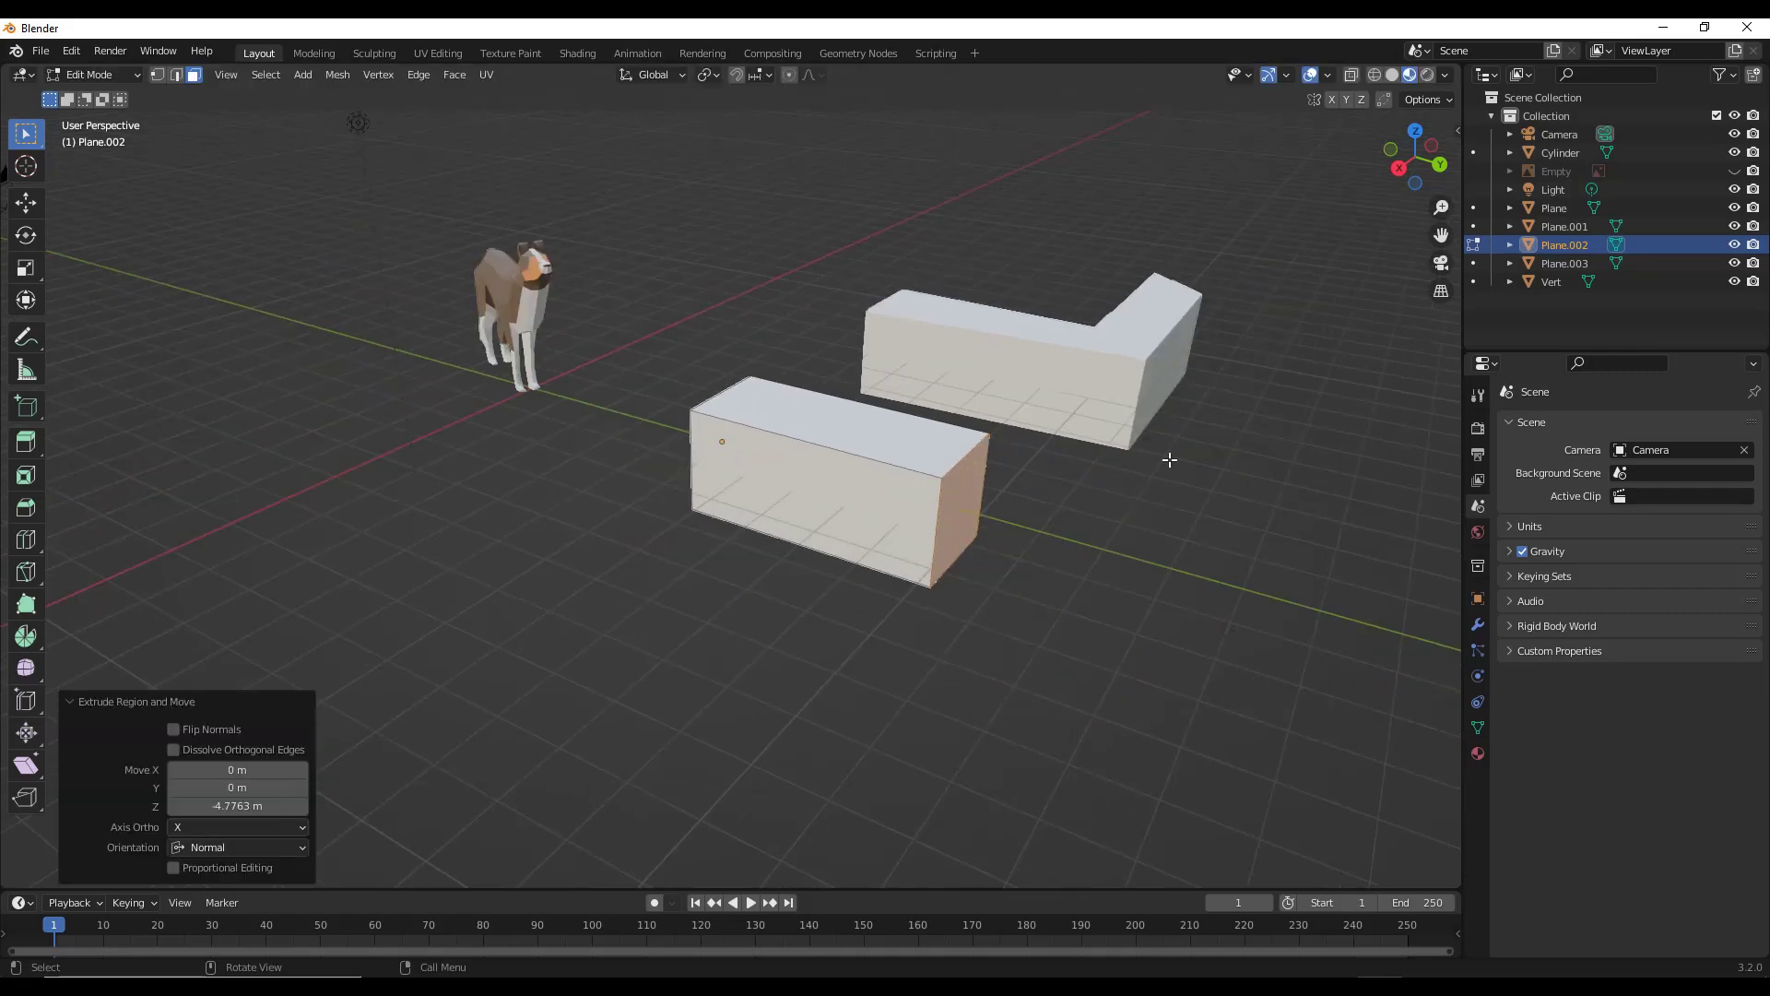
scroll(1169, 459, "up", 3)
middle_click_drag(1170, 460, 1115, 269)
scroll(1115, 268, "down", 3)
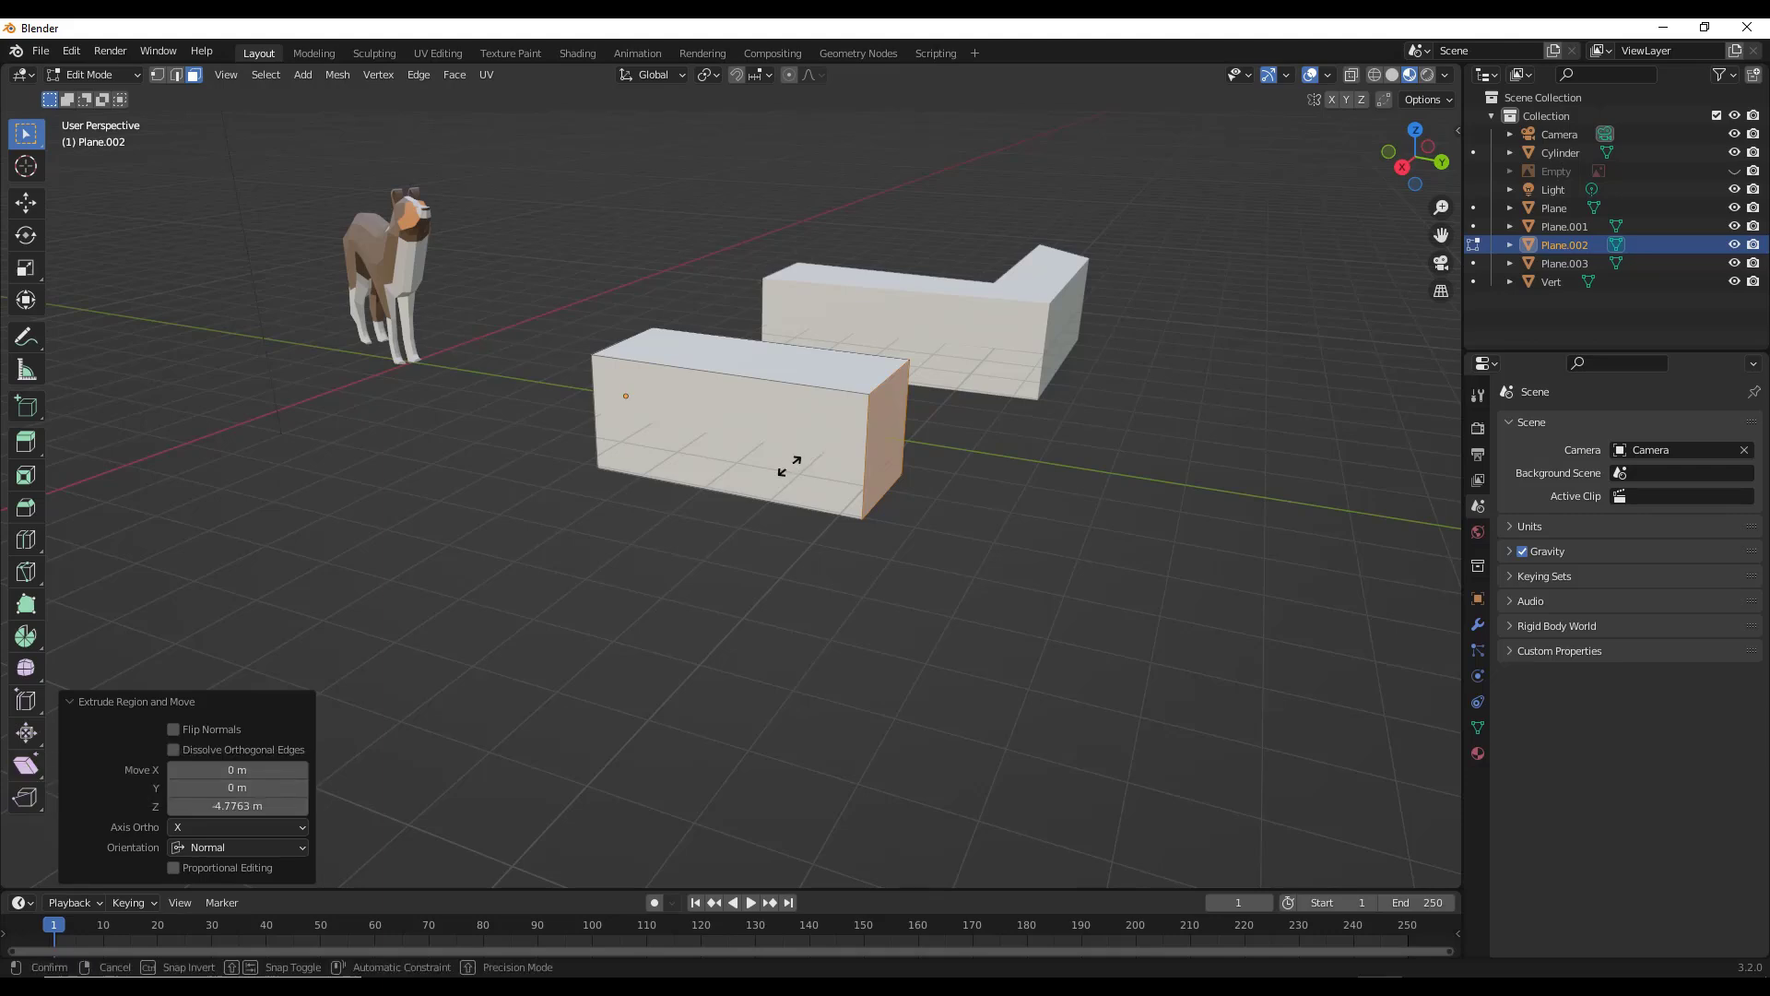
key("shift+ctrl+alt+s")
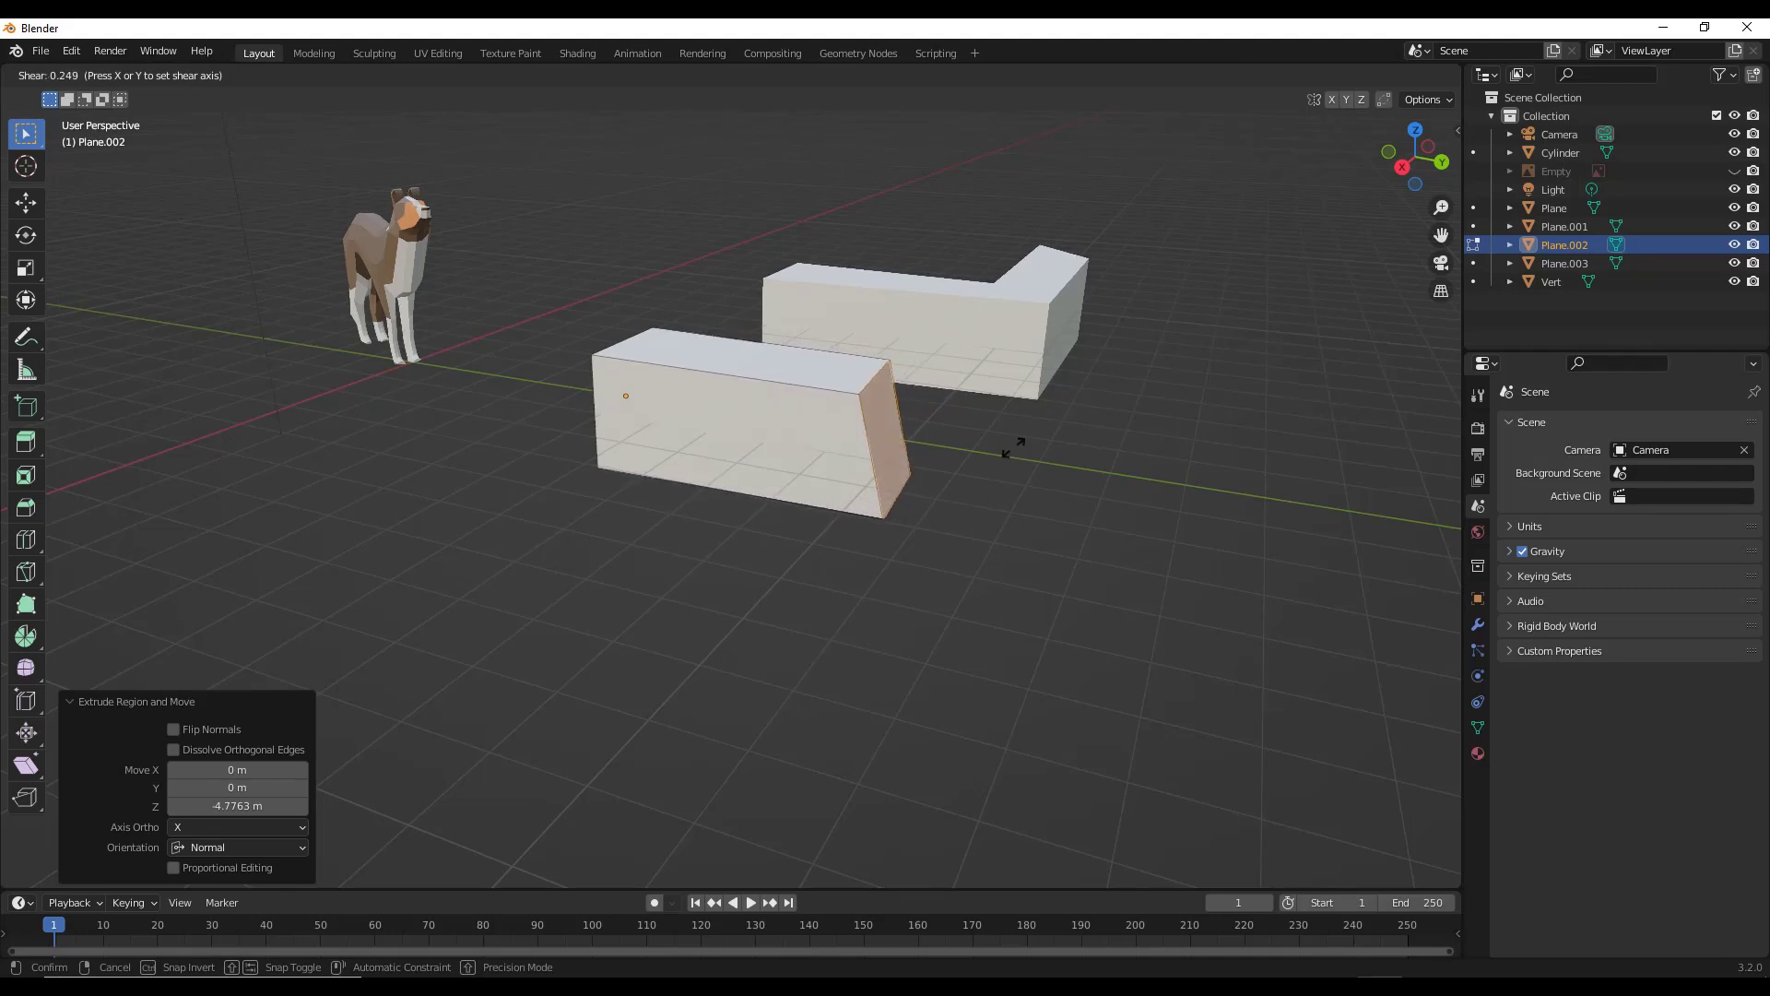
key("Escape")
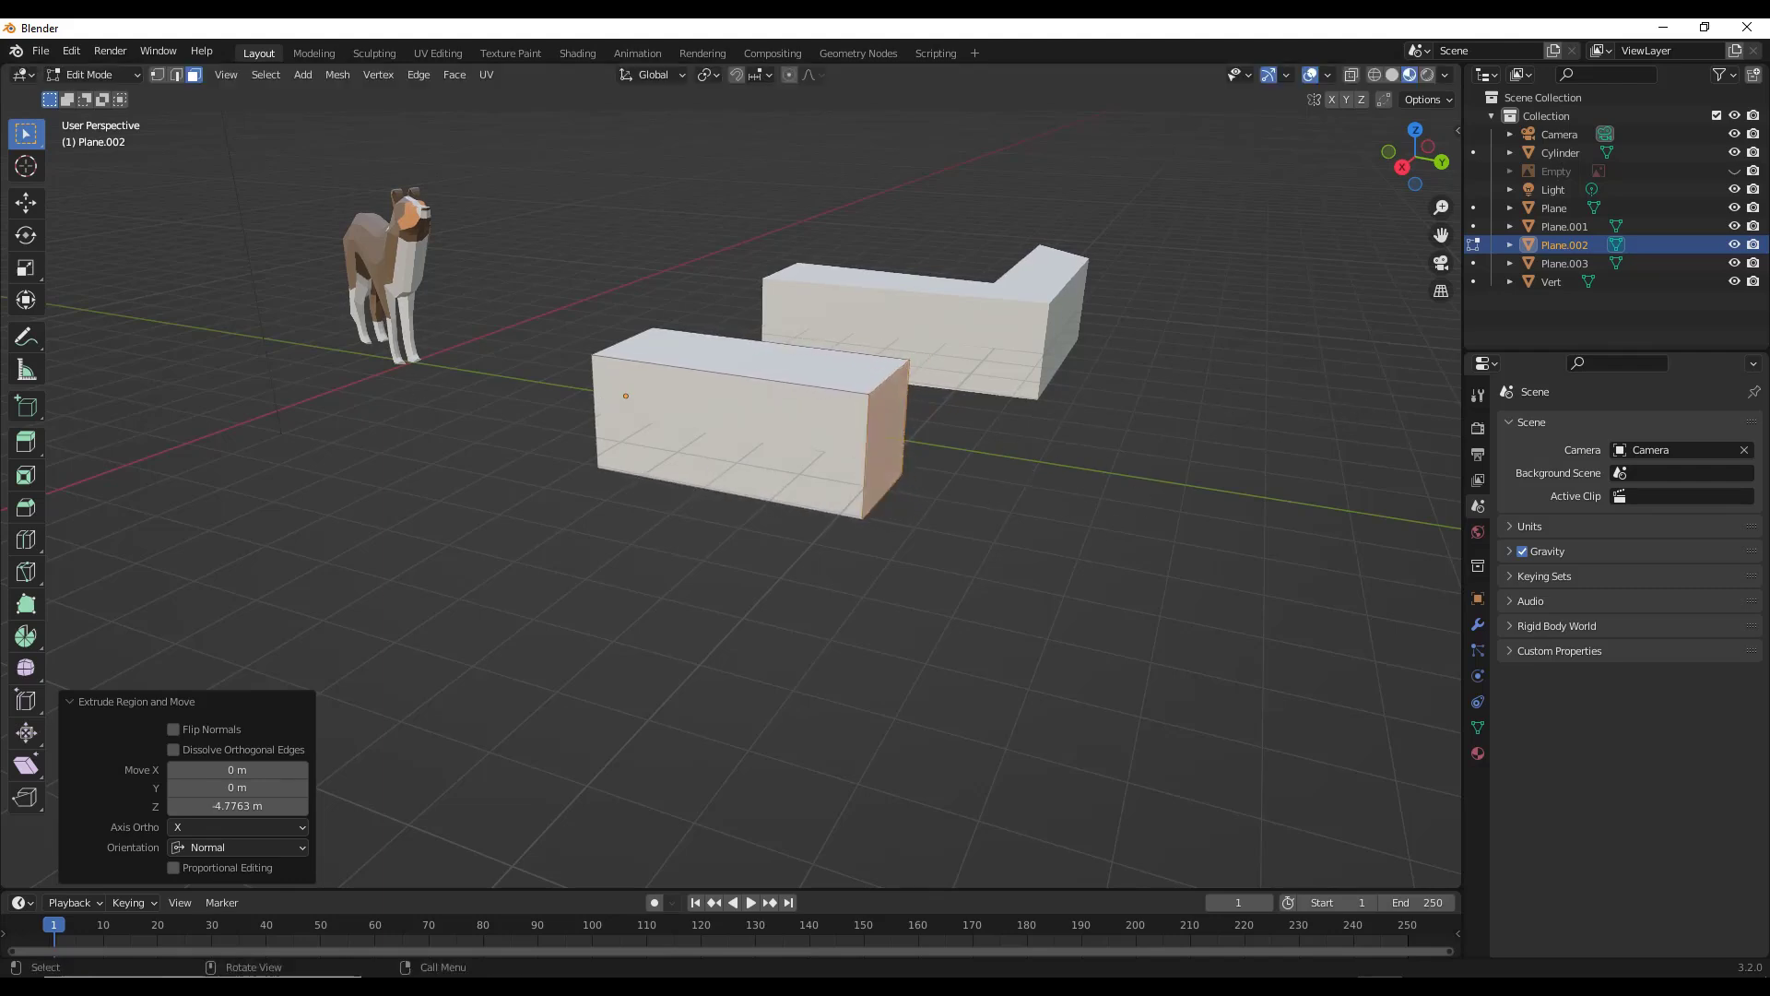
Try shearing the box's end with the Shear tool in top view, then cancel, leaving it square.
left_click(27, 766)
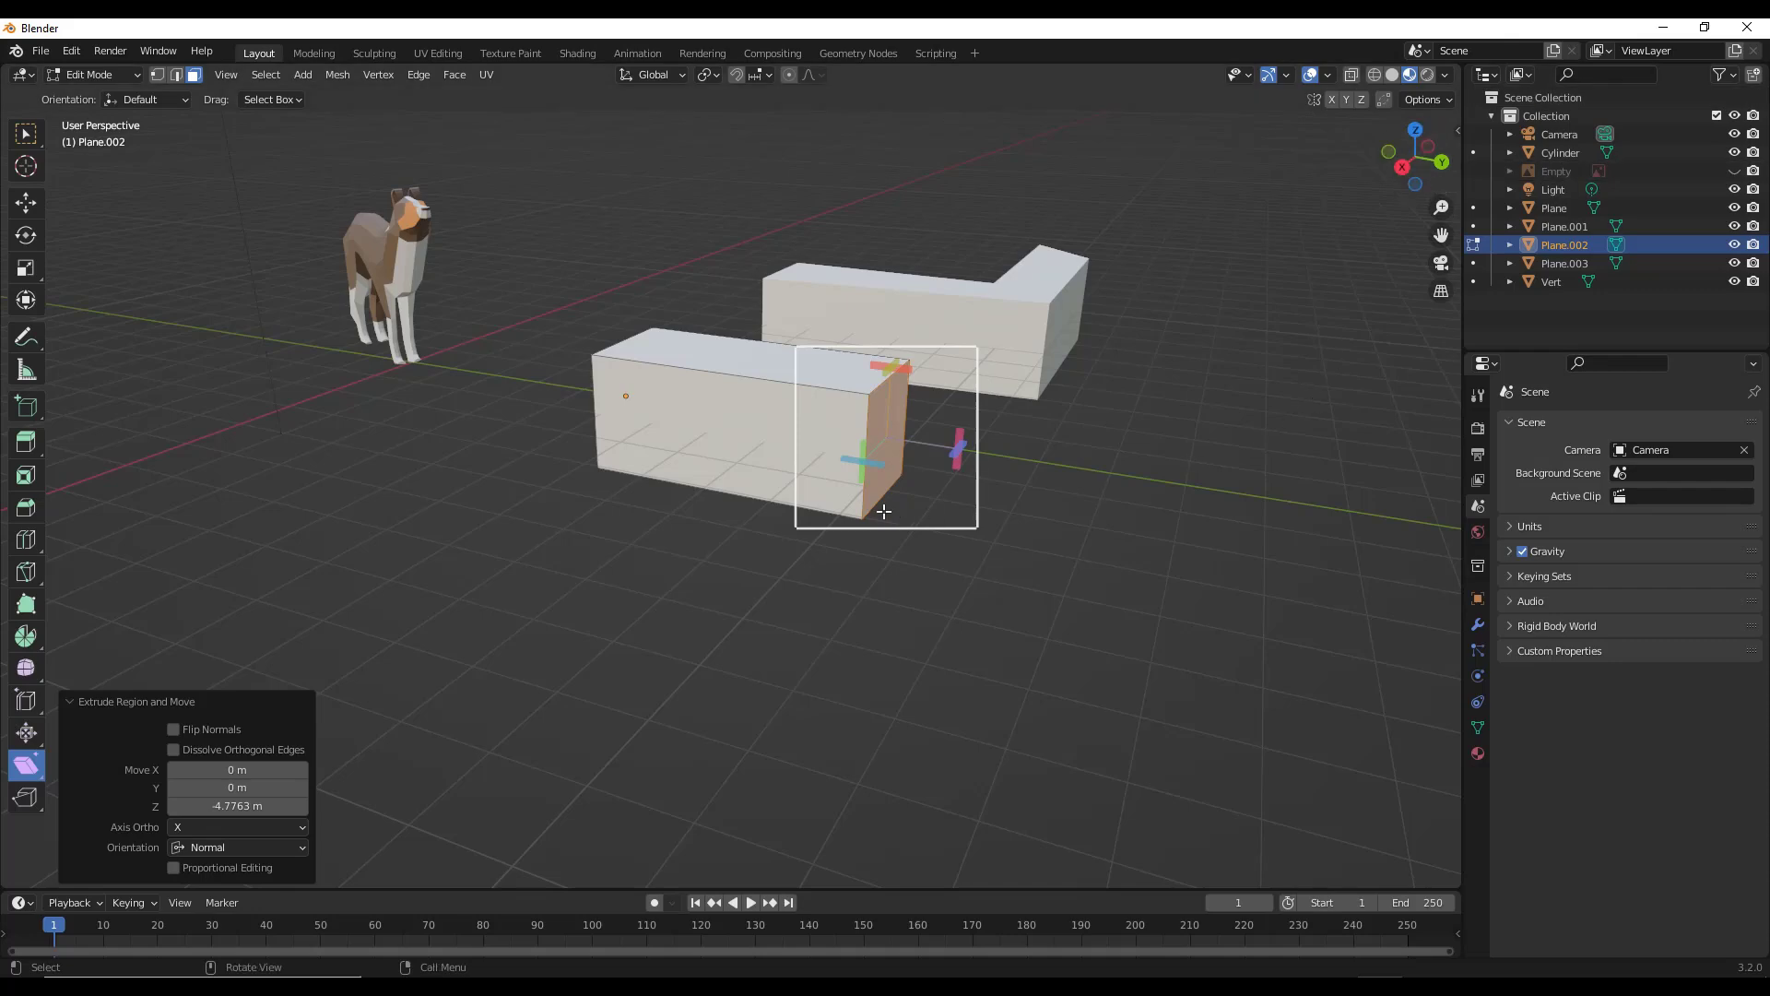
left_click(1414, 129)
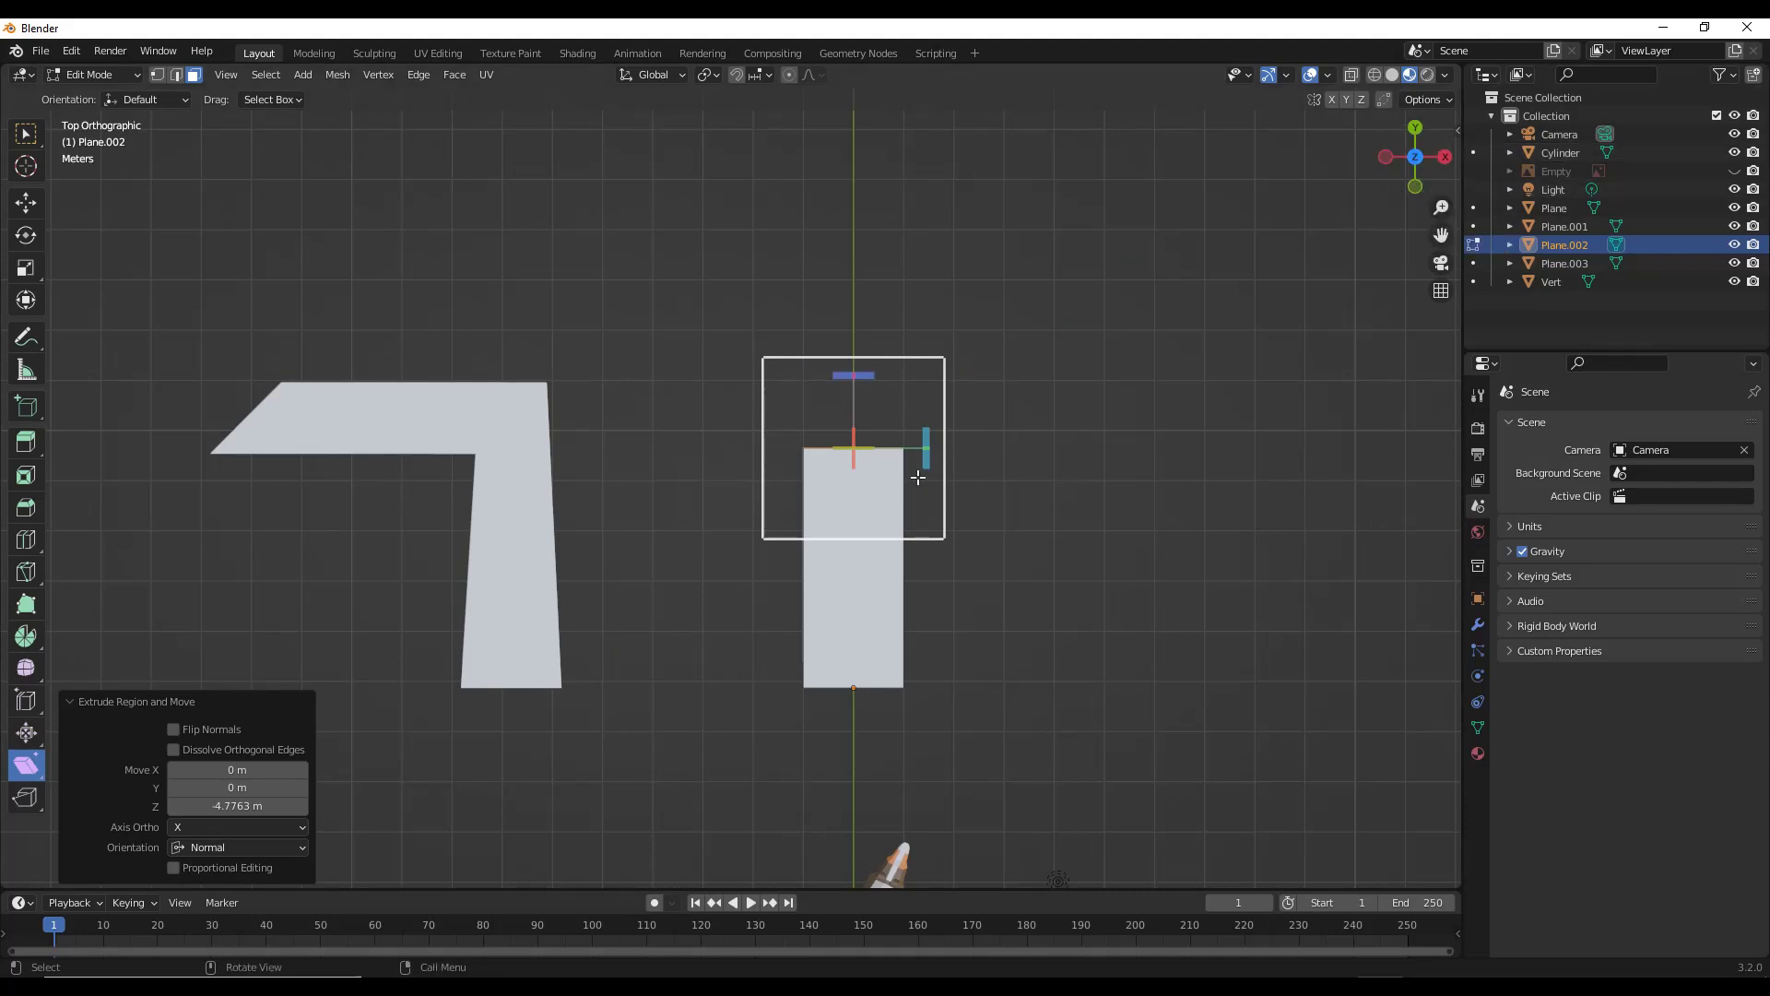
left_click_drag(925, 455, 885, 658)
left_click_drag(938, 480, 861, 378)
scroll(1103, 902, "right", 5, "ctrl")
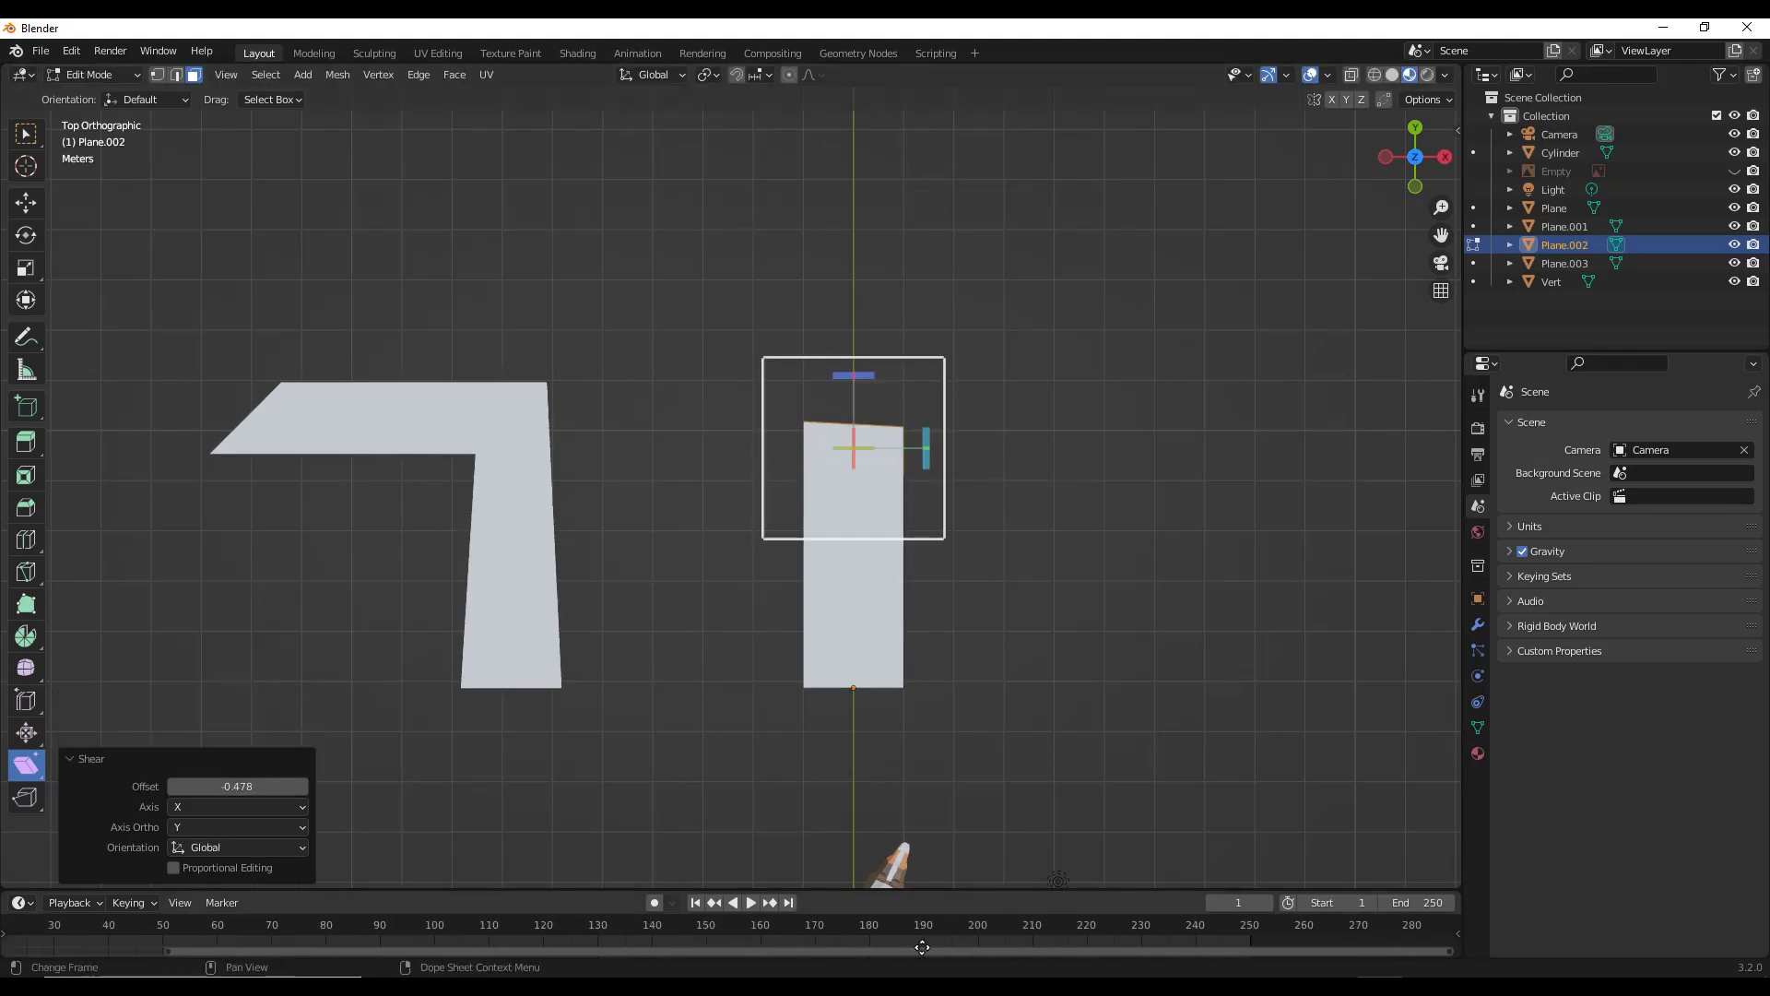
middle_click_drag(1028, 775, 861, 374)
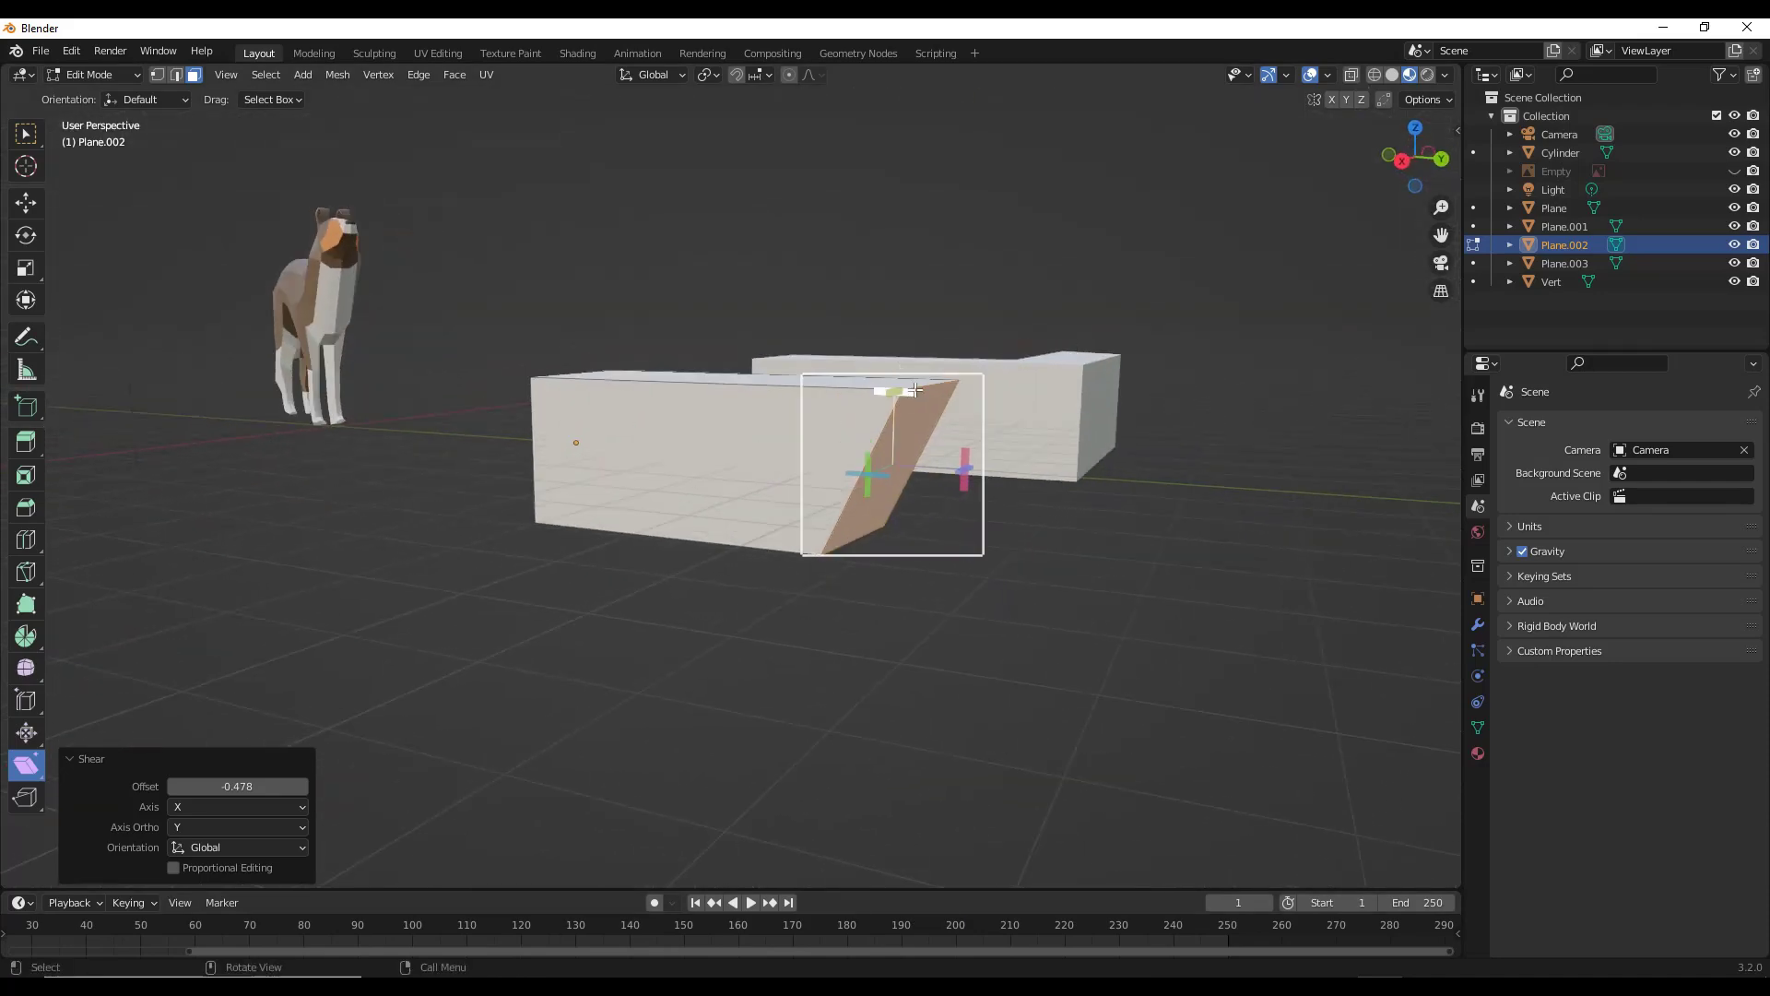
left_click_drag(861, 376, 956, 350)
key("Escape")
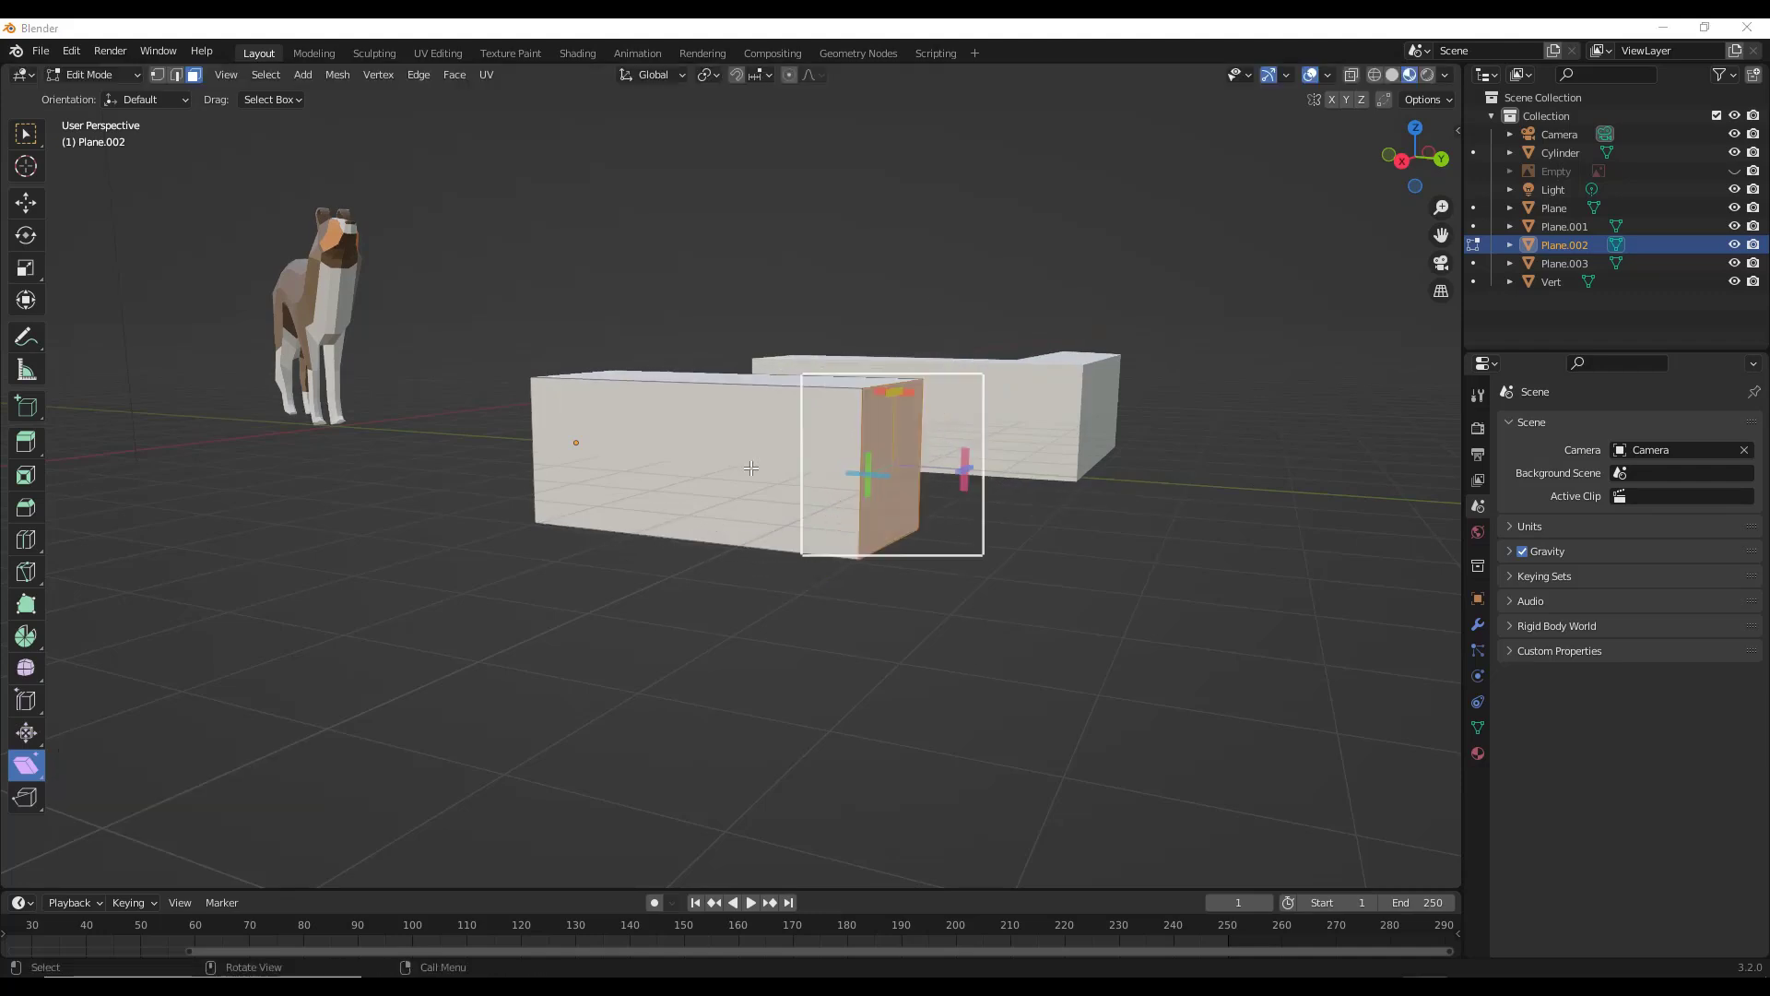
middle_click_drag(960, 454, 960, 488)
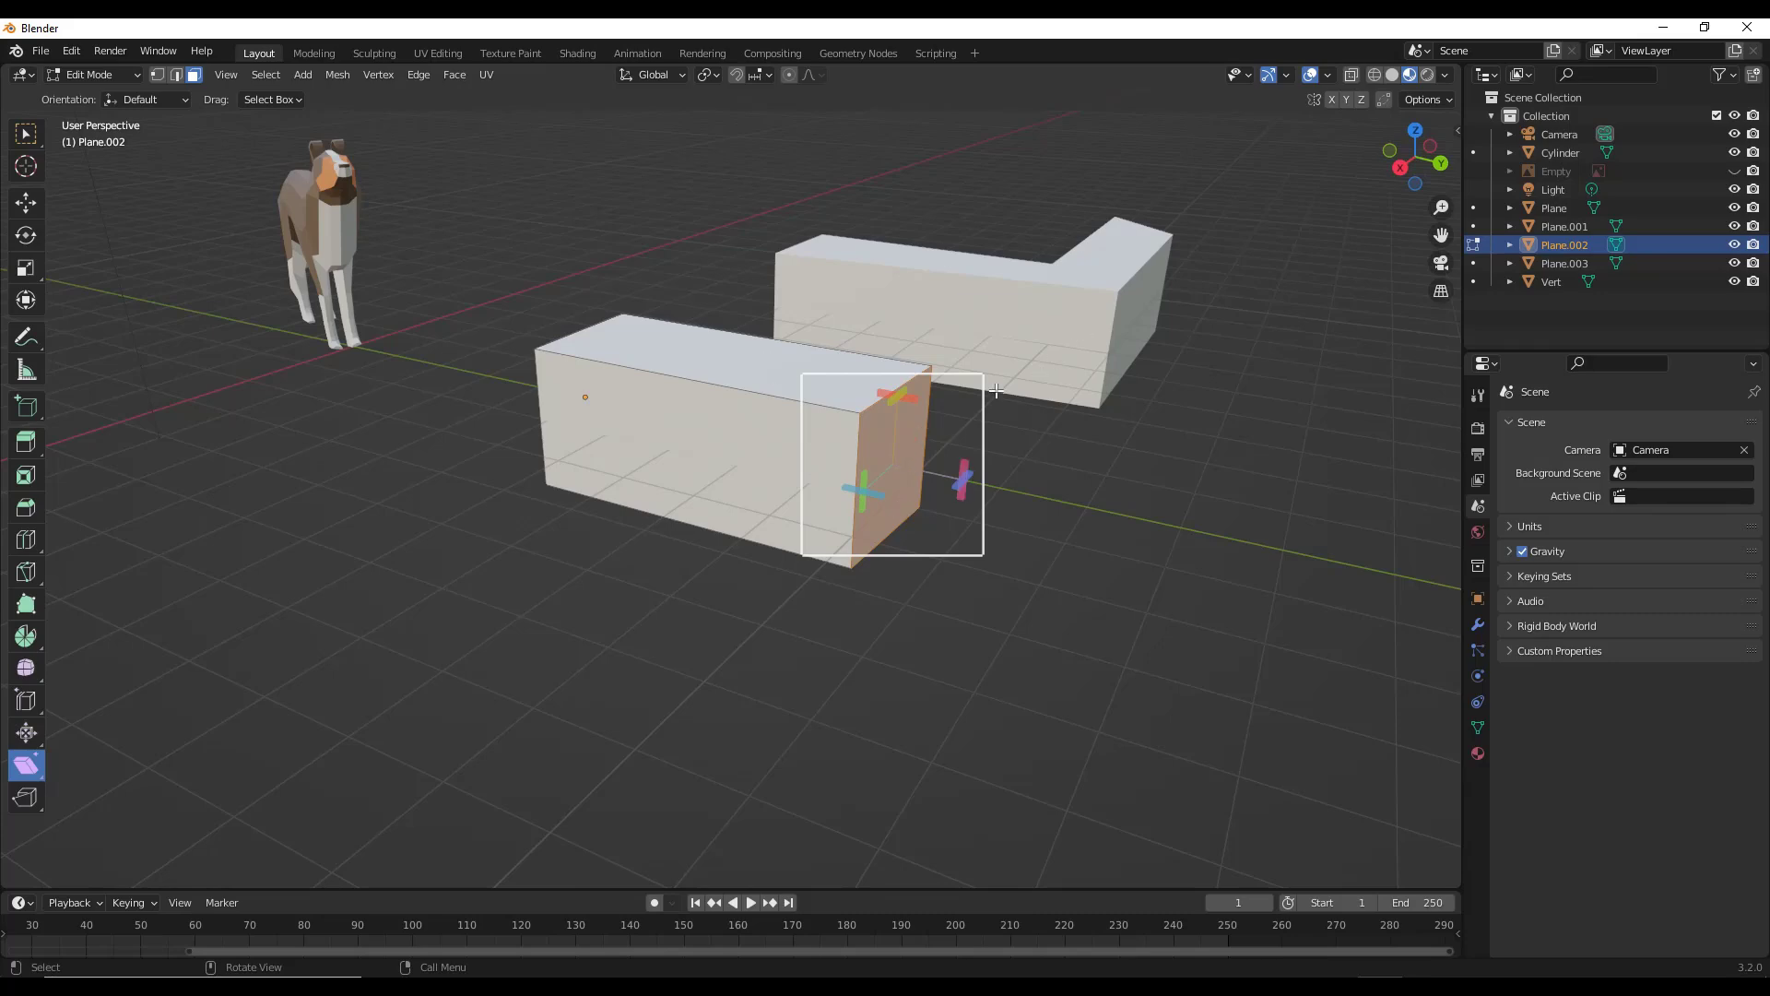
In top view, shear the block's end face with an Offset of -1 for a 45° slant.
left_click(1415, 130)
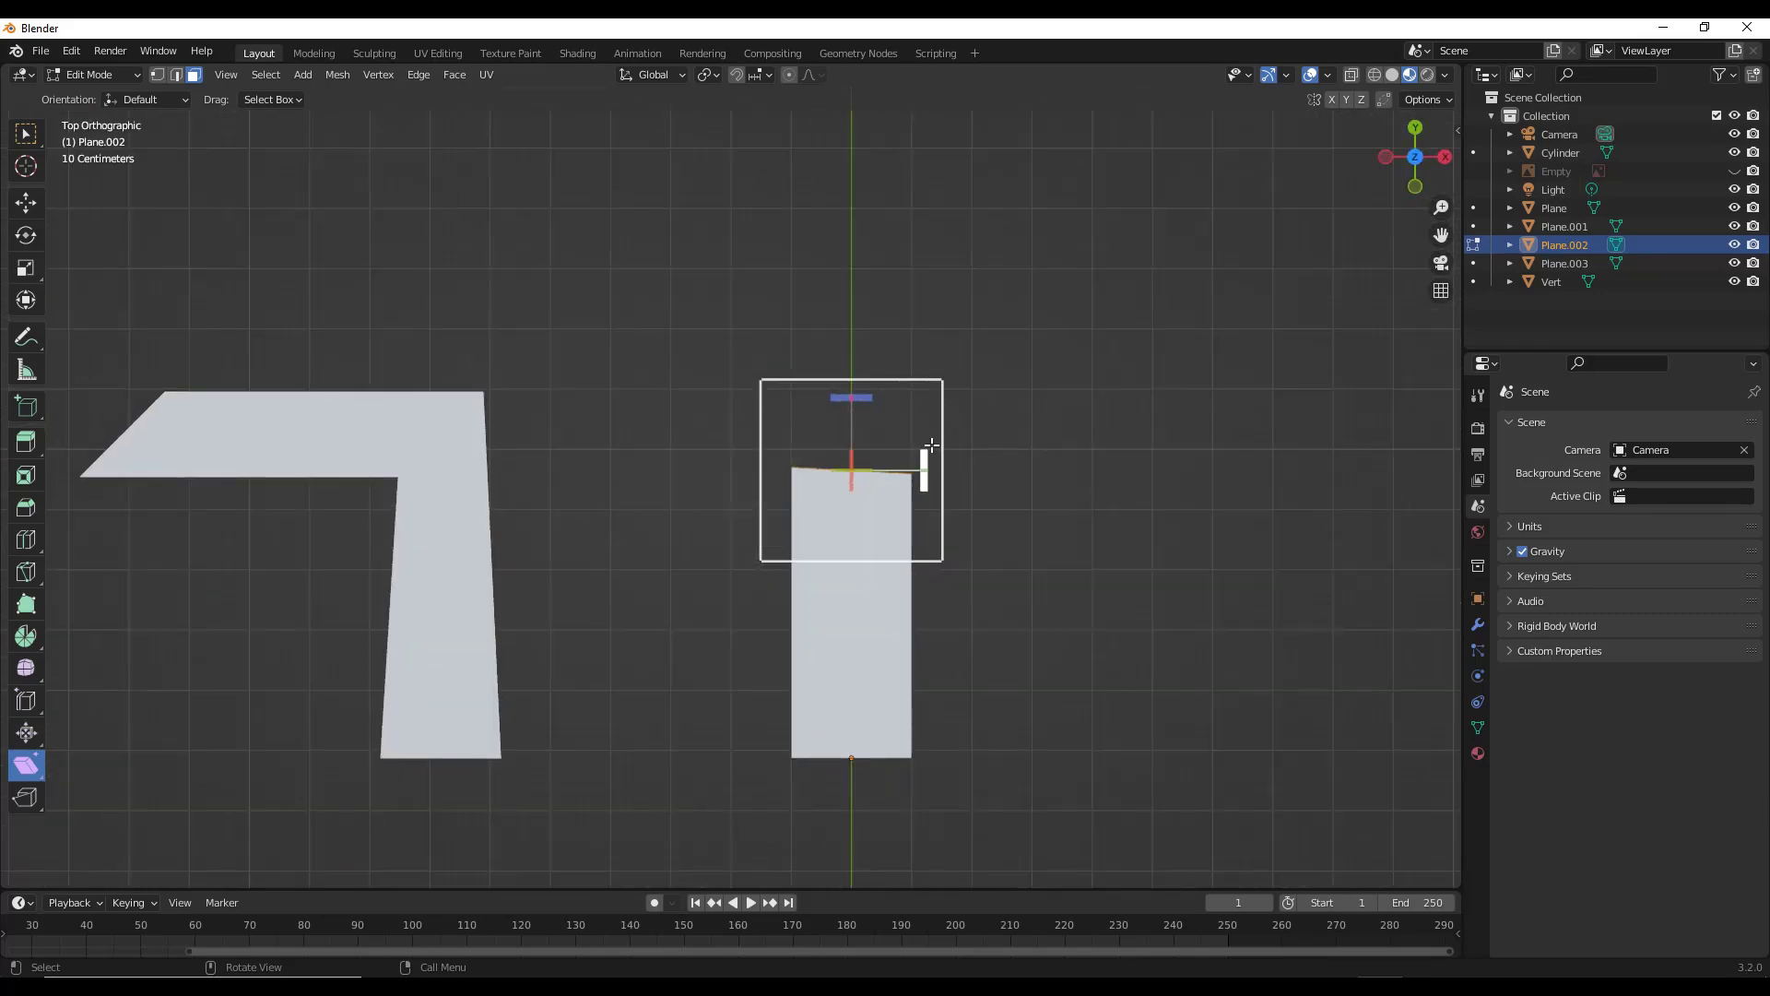
left_click_drag(926, 461, 930, 480)
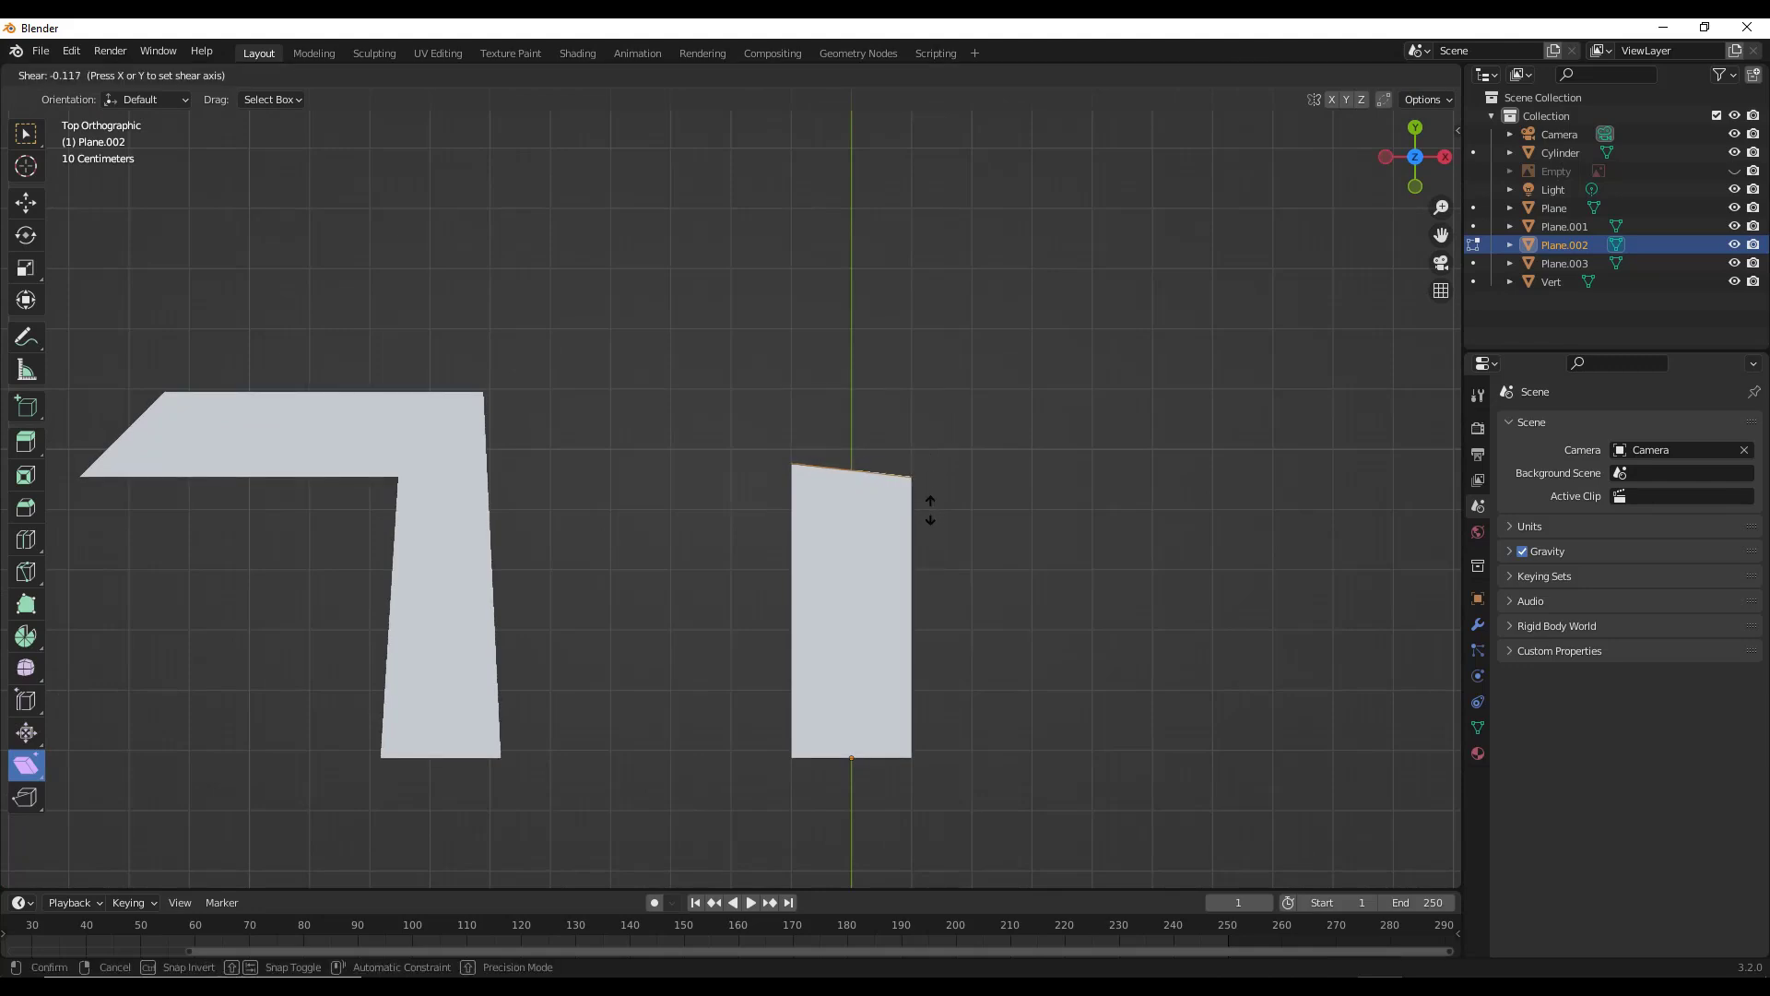
left_click_drag(928, 580, 922, 696)
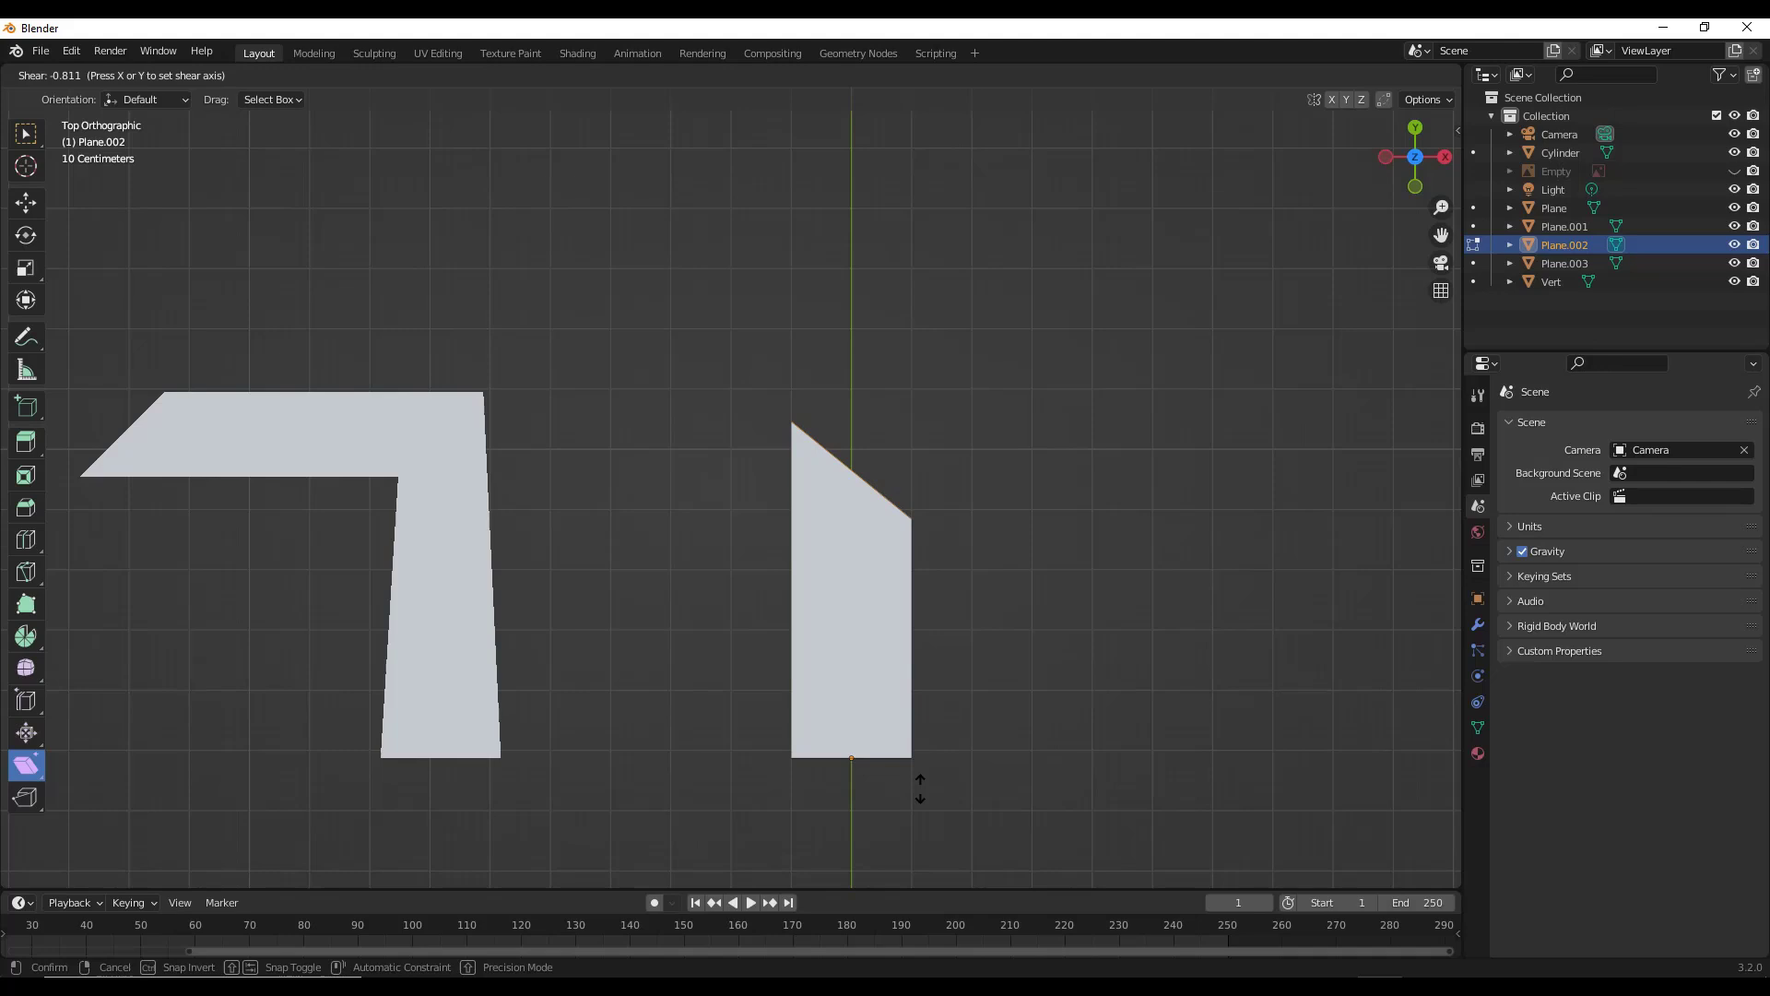
left_click_drag(920, 788, 920, 789)
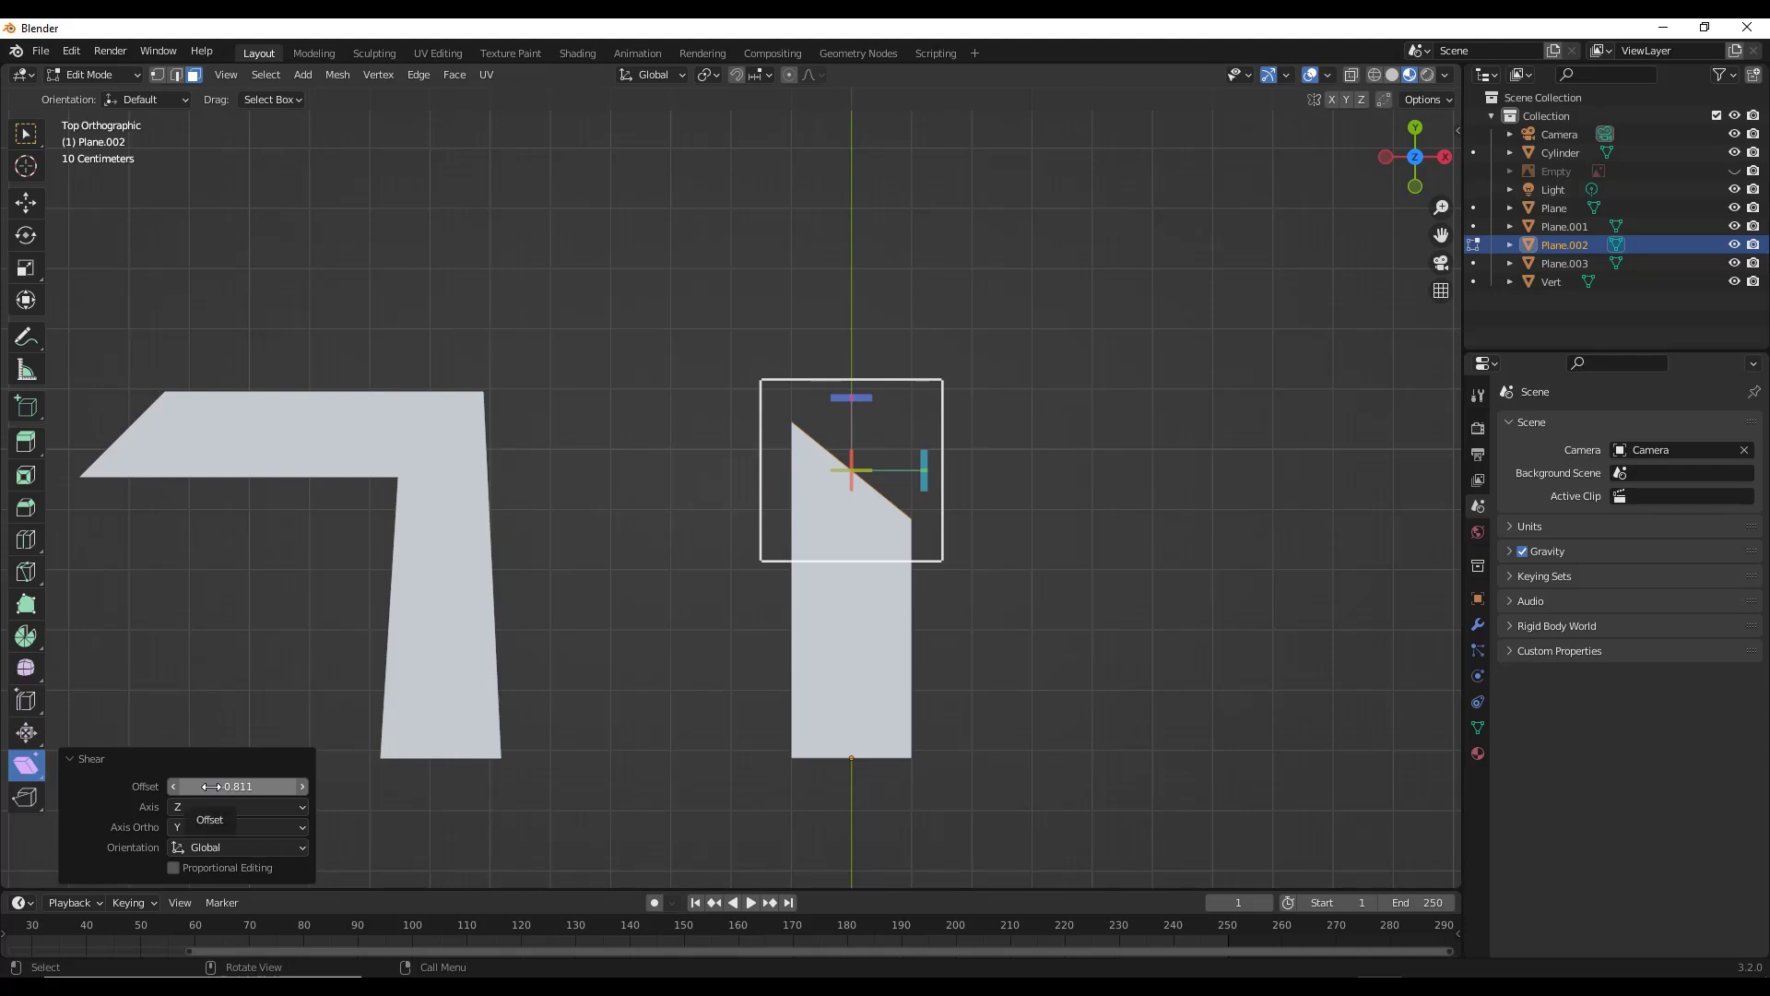
left_click(211, 787)
key("BackSpace")
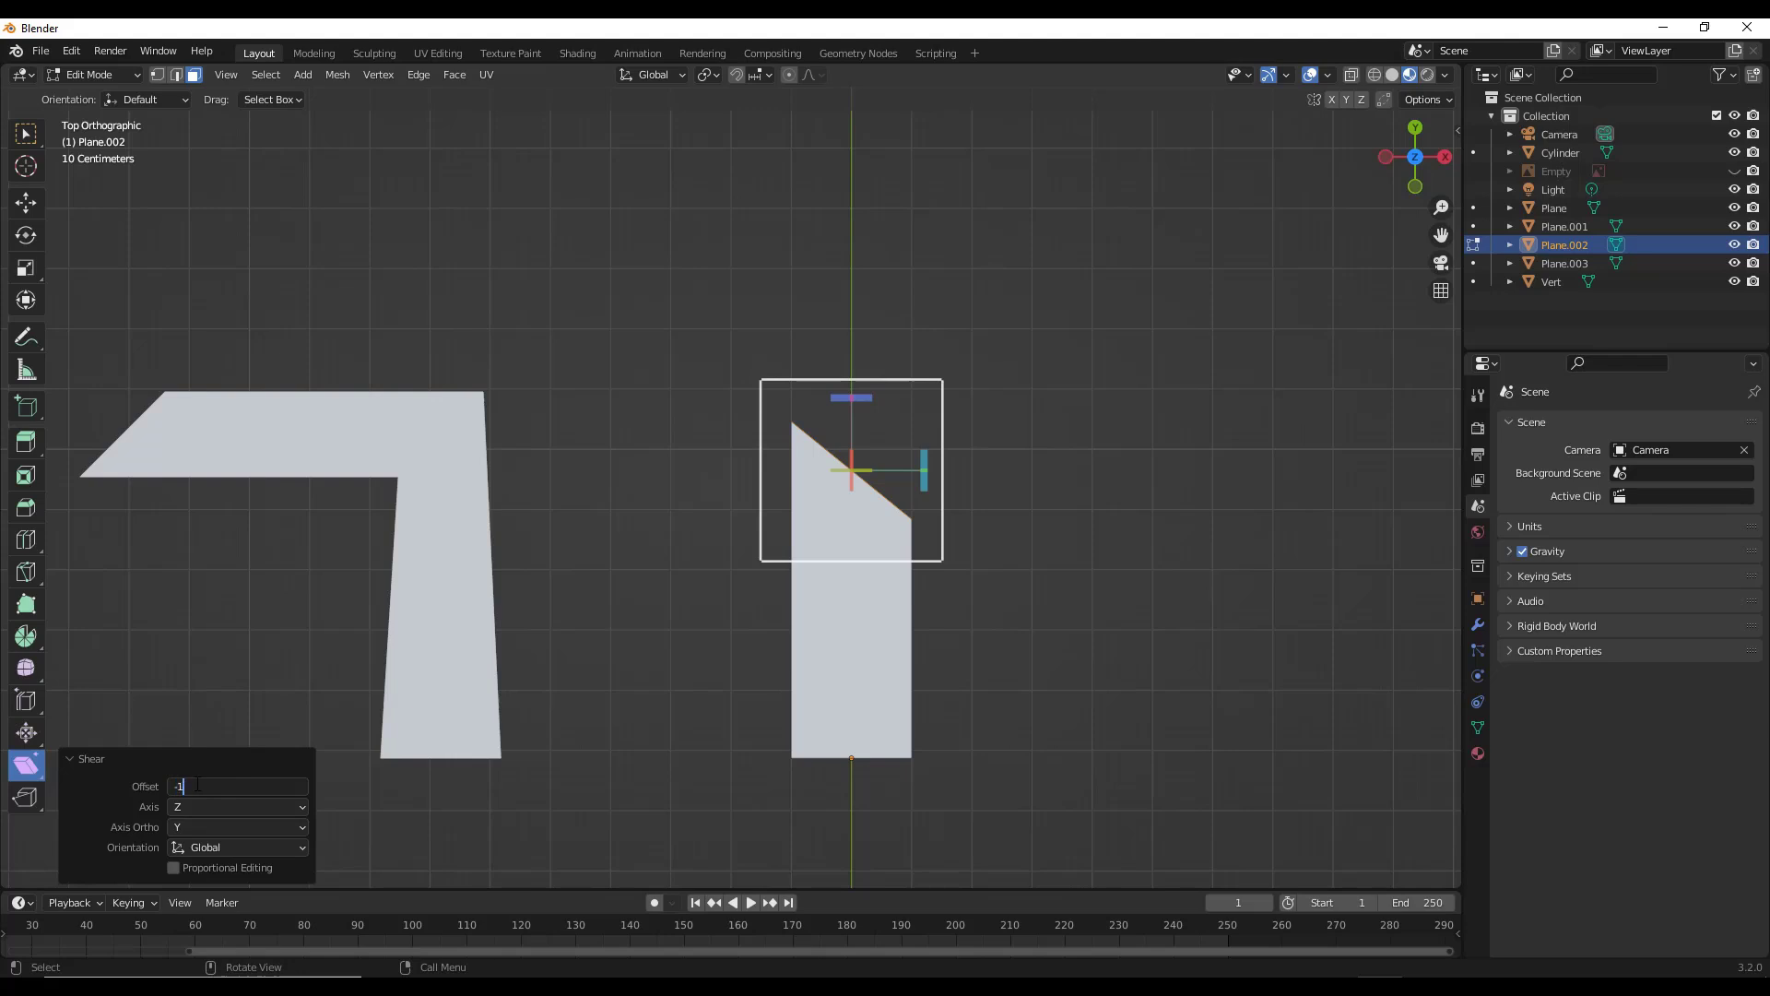
type("-1")
key("Return")
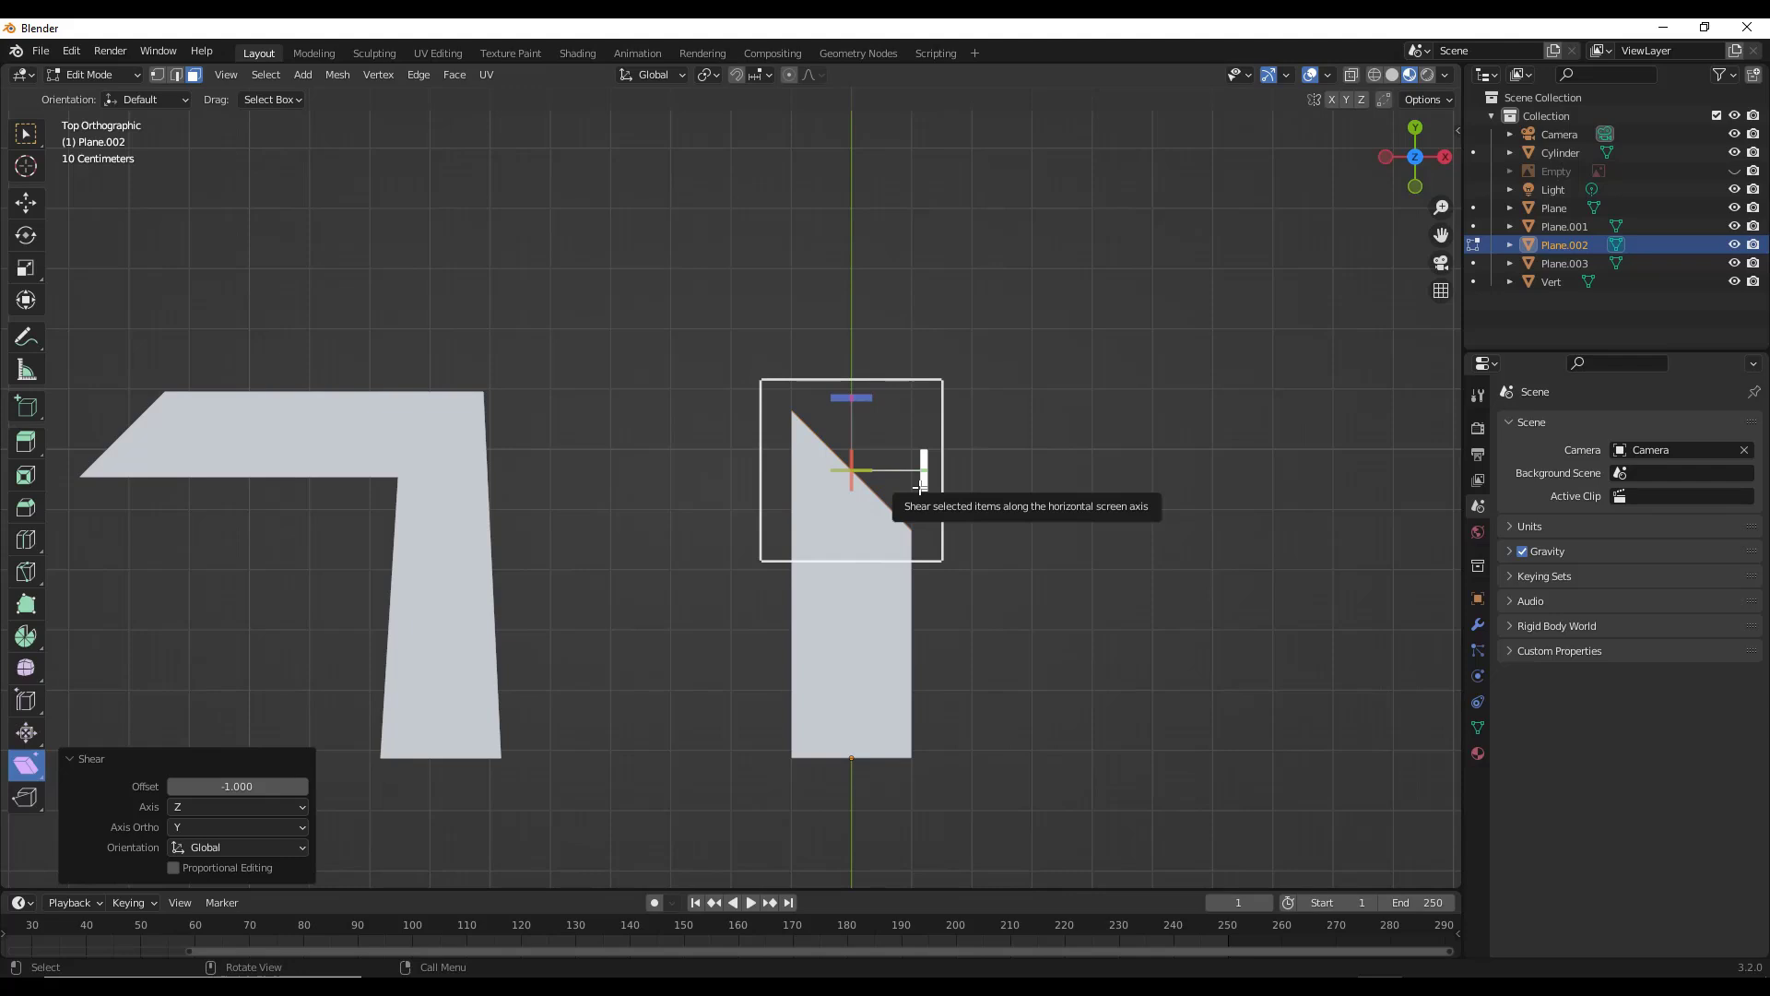
Extrude the sheared end along X, then again 2.8175 m along Y.
left_click_drag(881, 488, 1043, 289)
key("x")
key("z")
key("y")
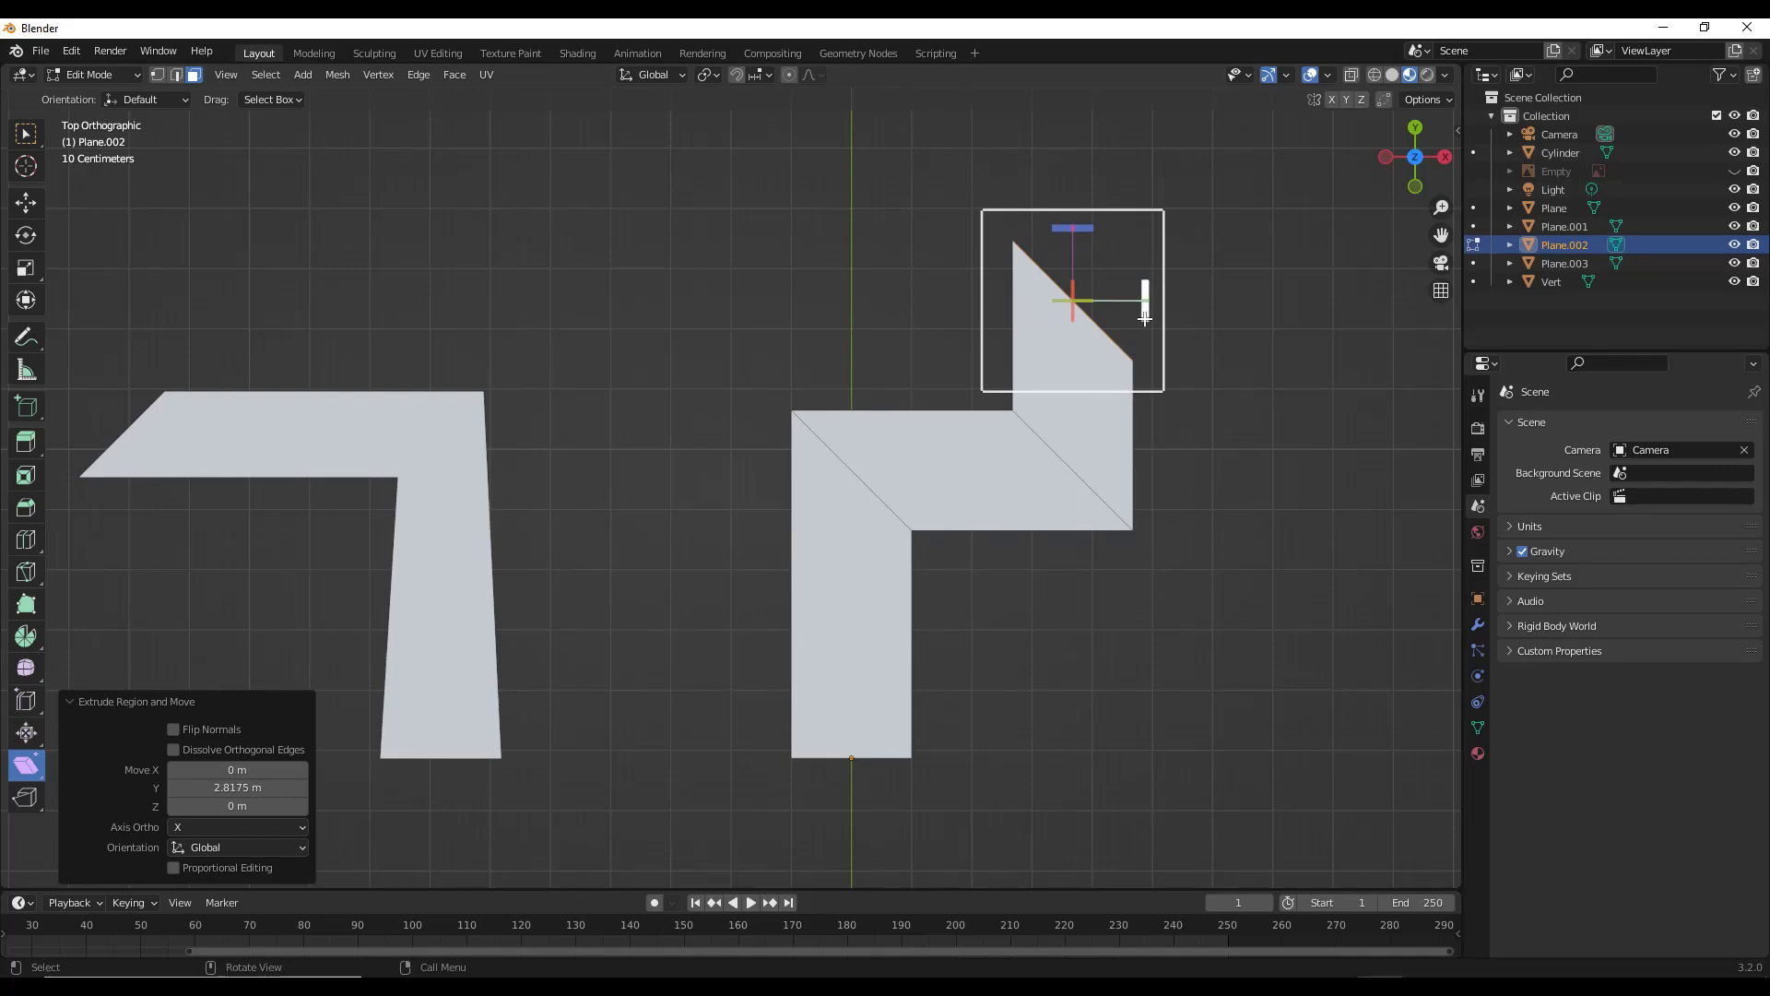
Shear the new end face with an Offset of 1.
middle_click_drag(1205, 470, 934, 373)
scroll(934, 374, "down", 4)
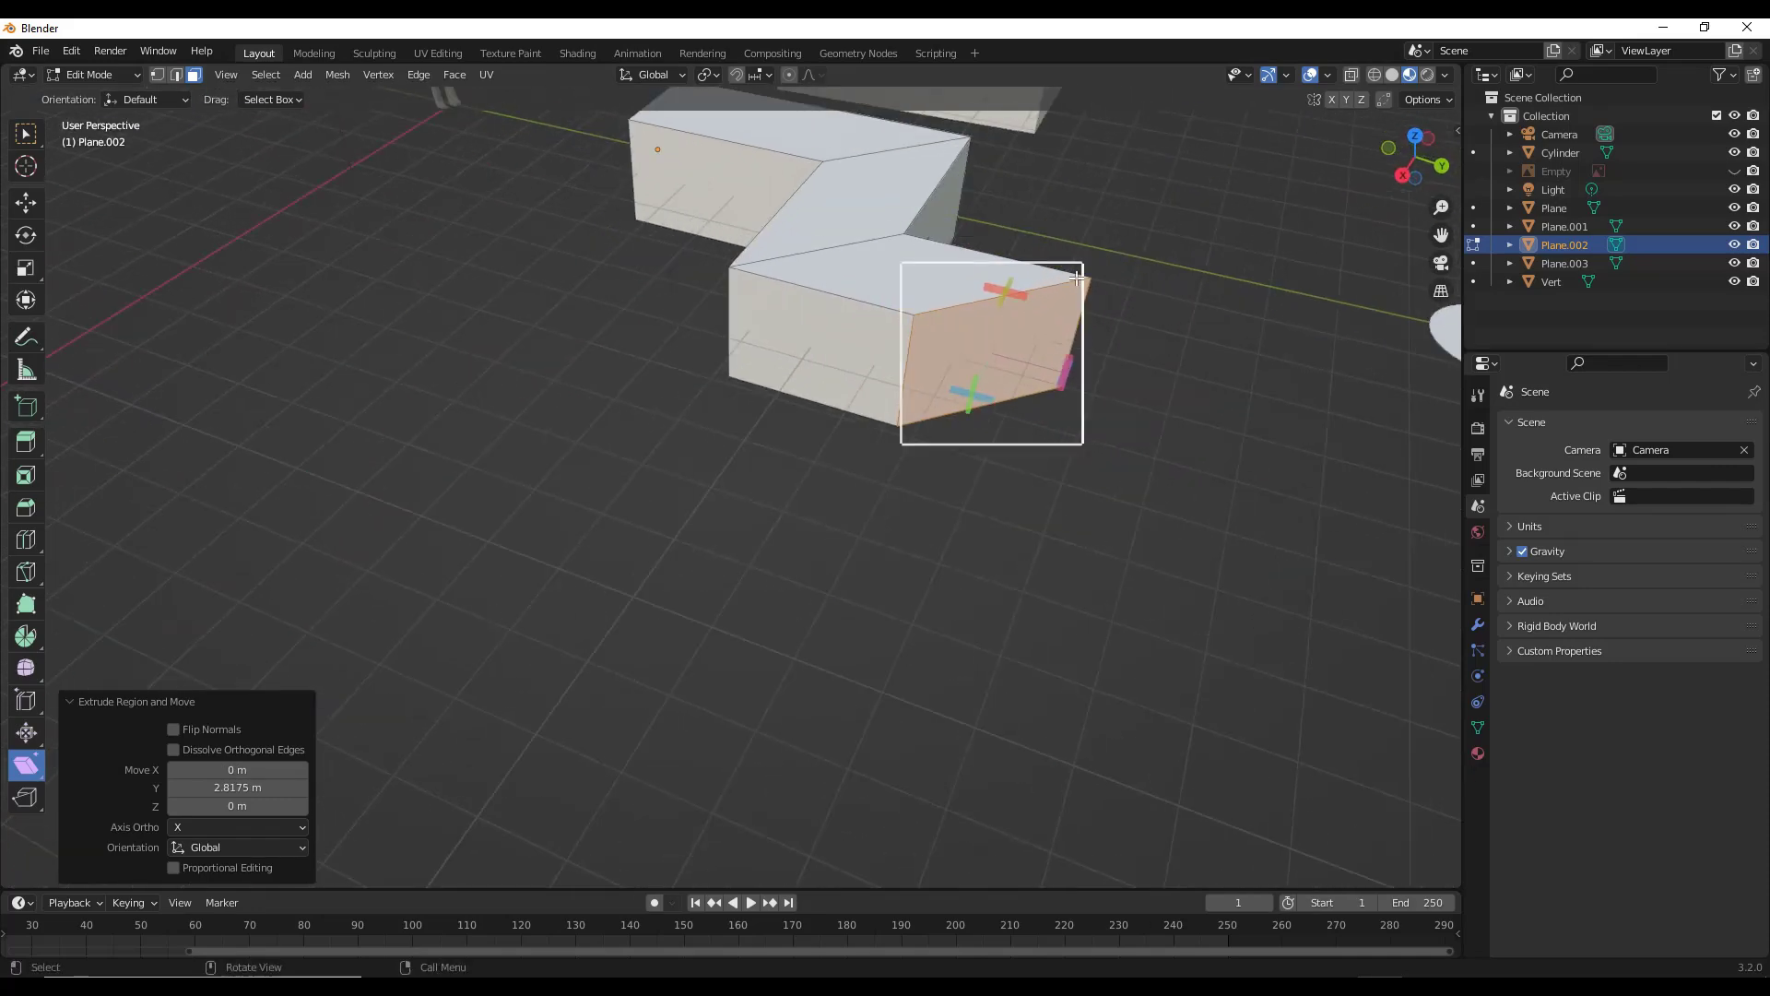
key("shift+ctrl+alt+s")
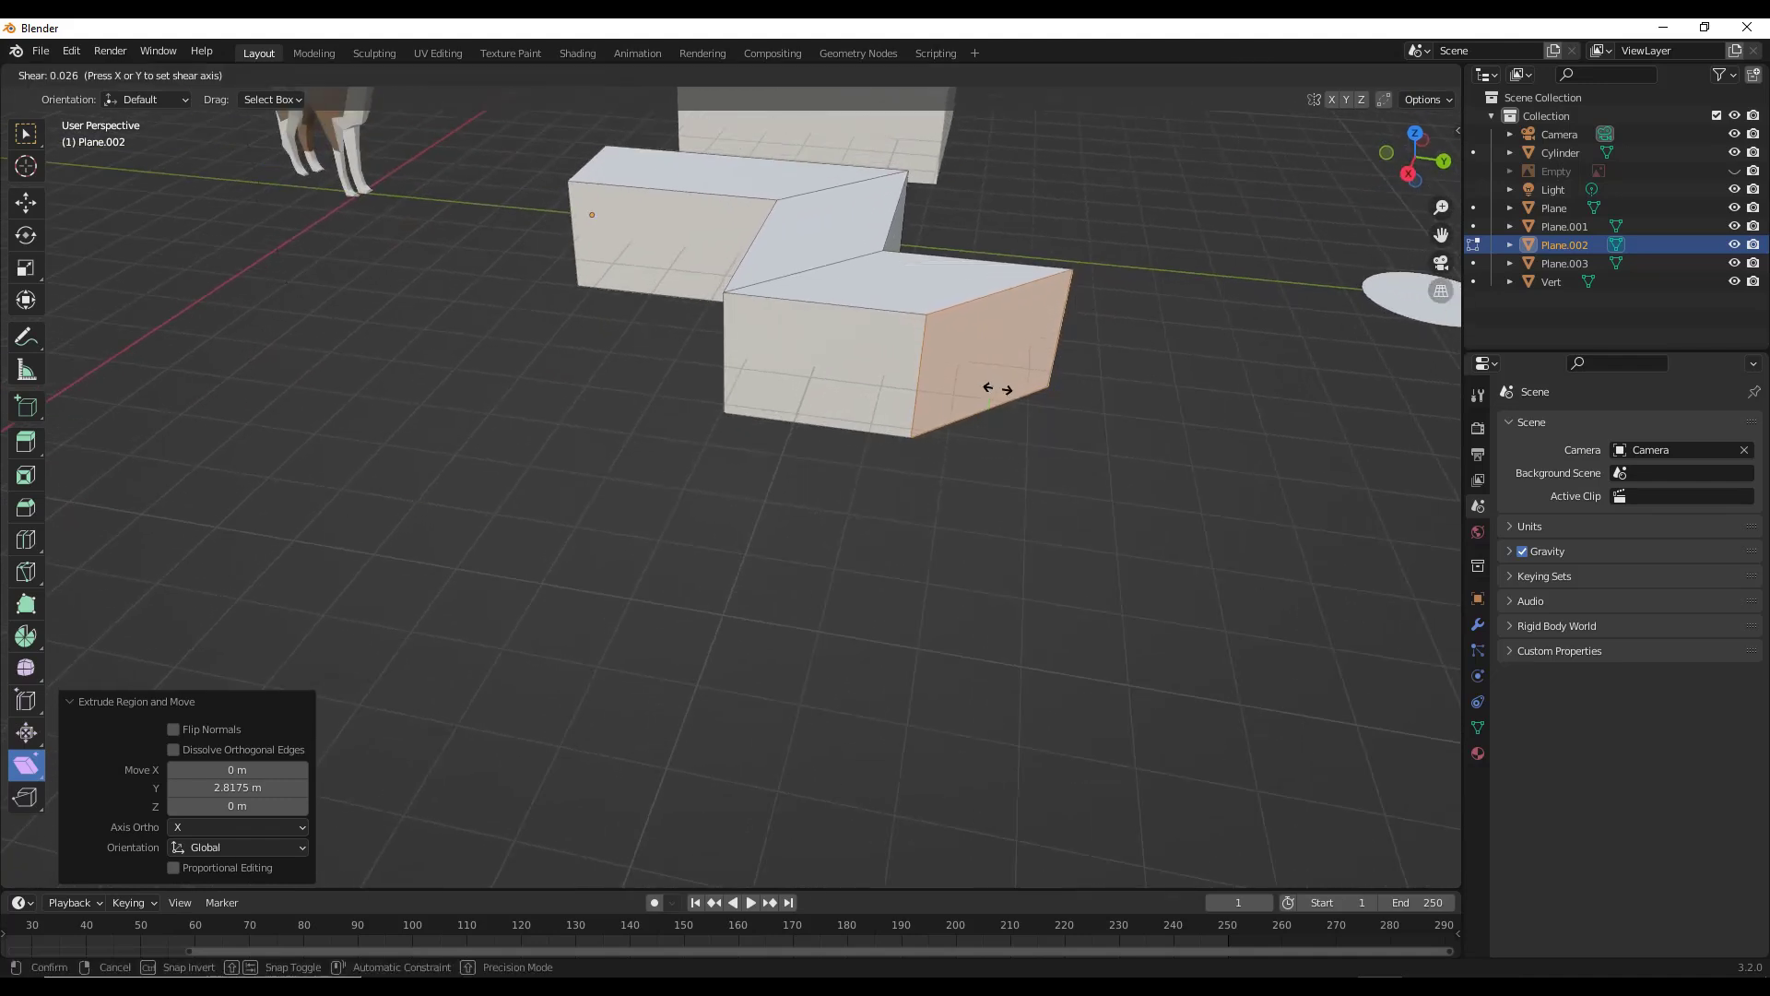
left_click(62, 411)
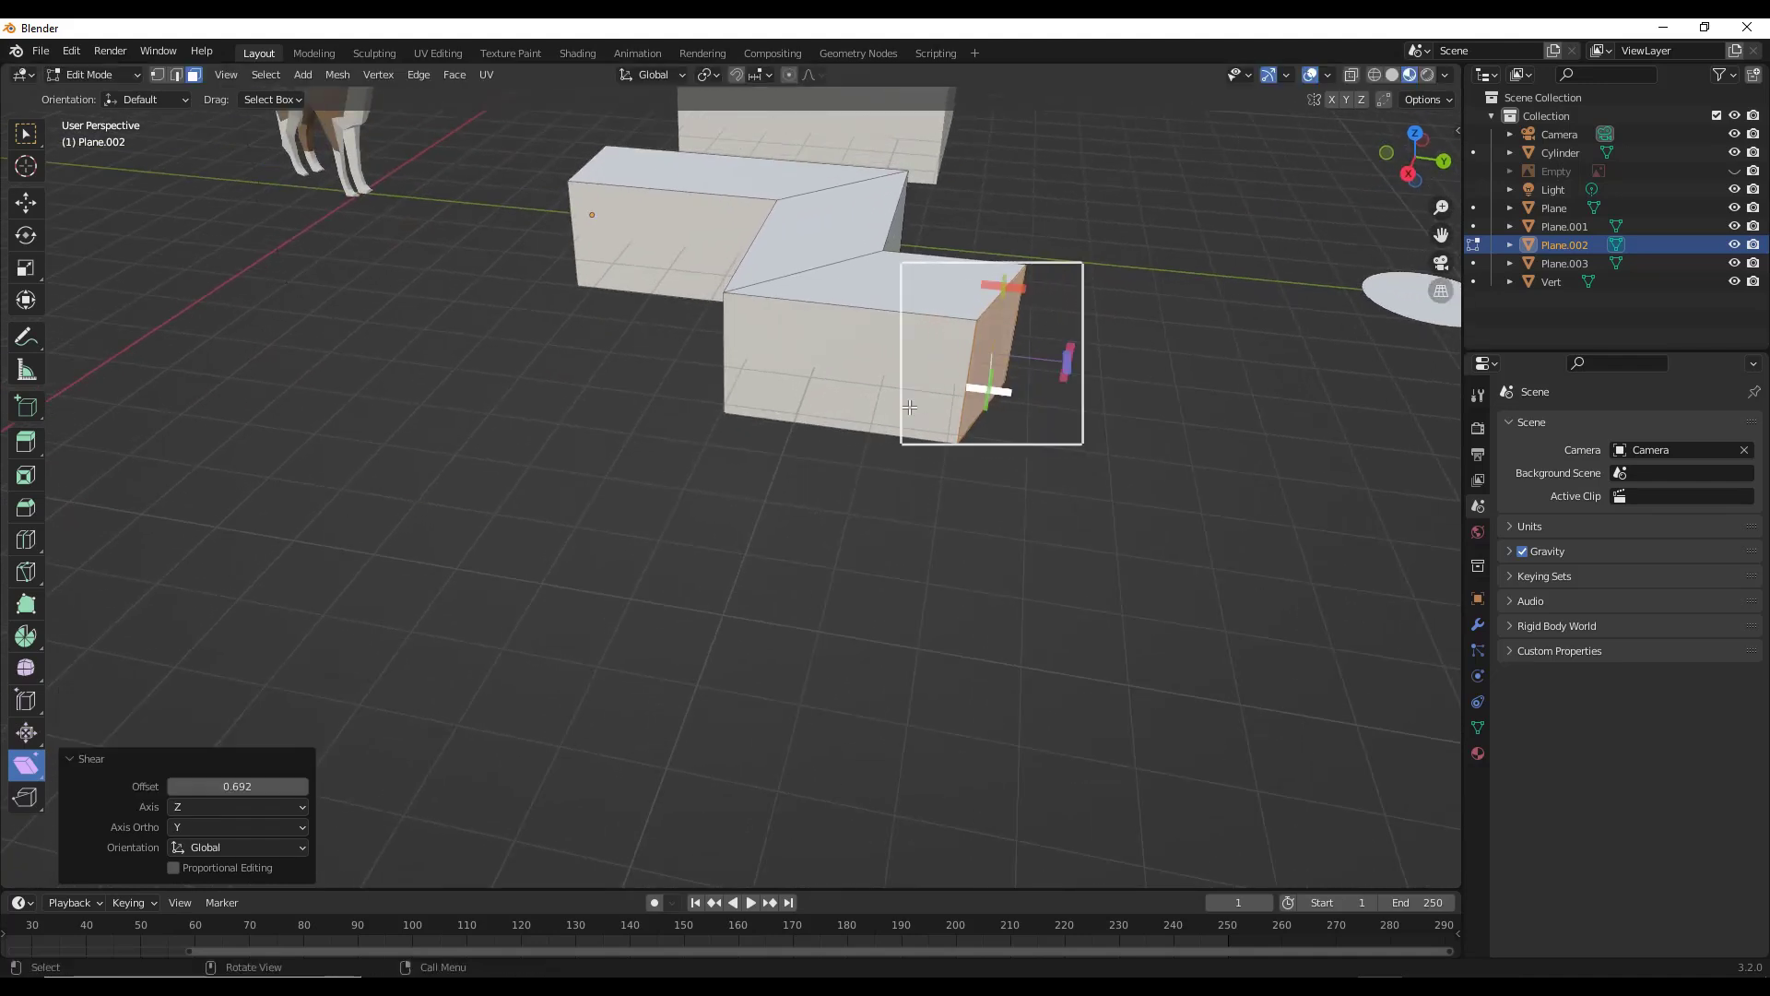
left_click(237, 785)
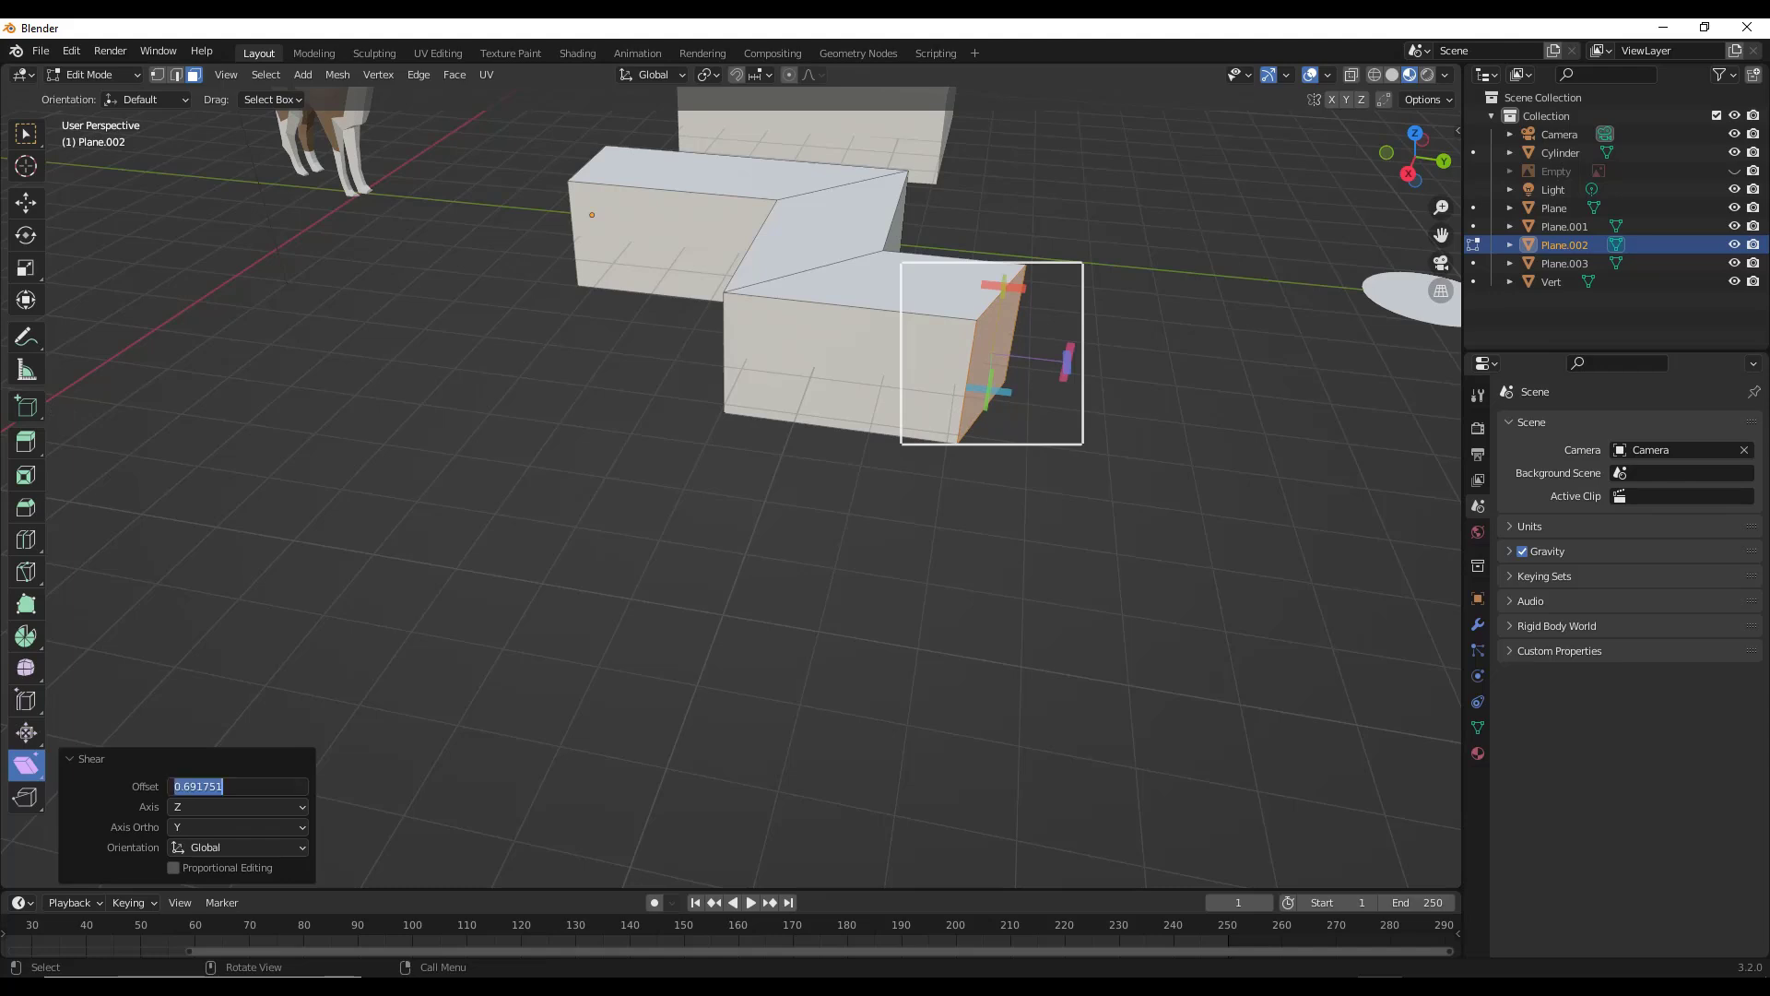
type("1")
key("Return")
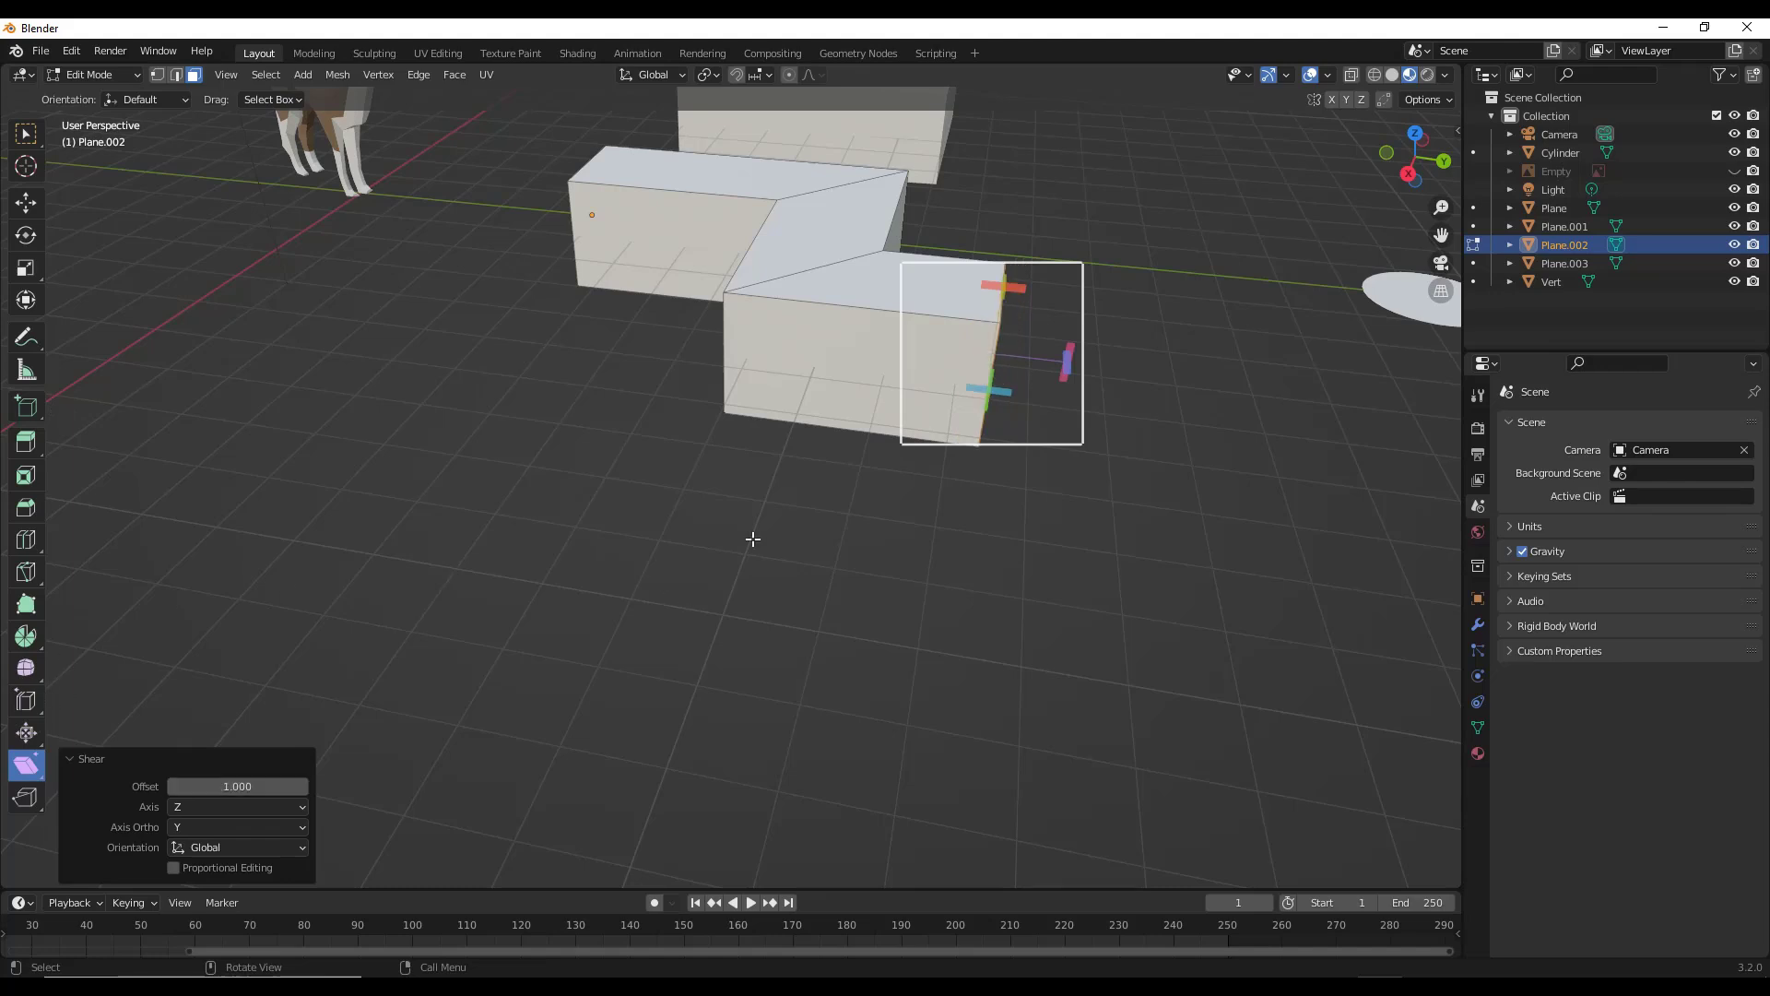
scroll(1125, 273, "up", 1)
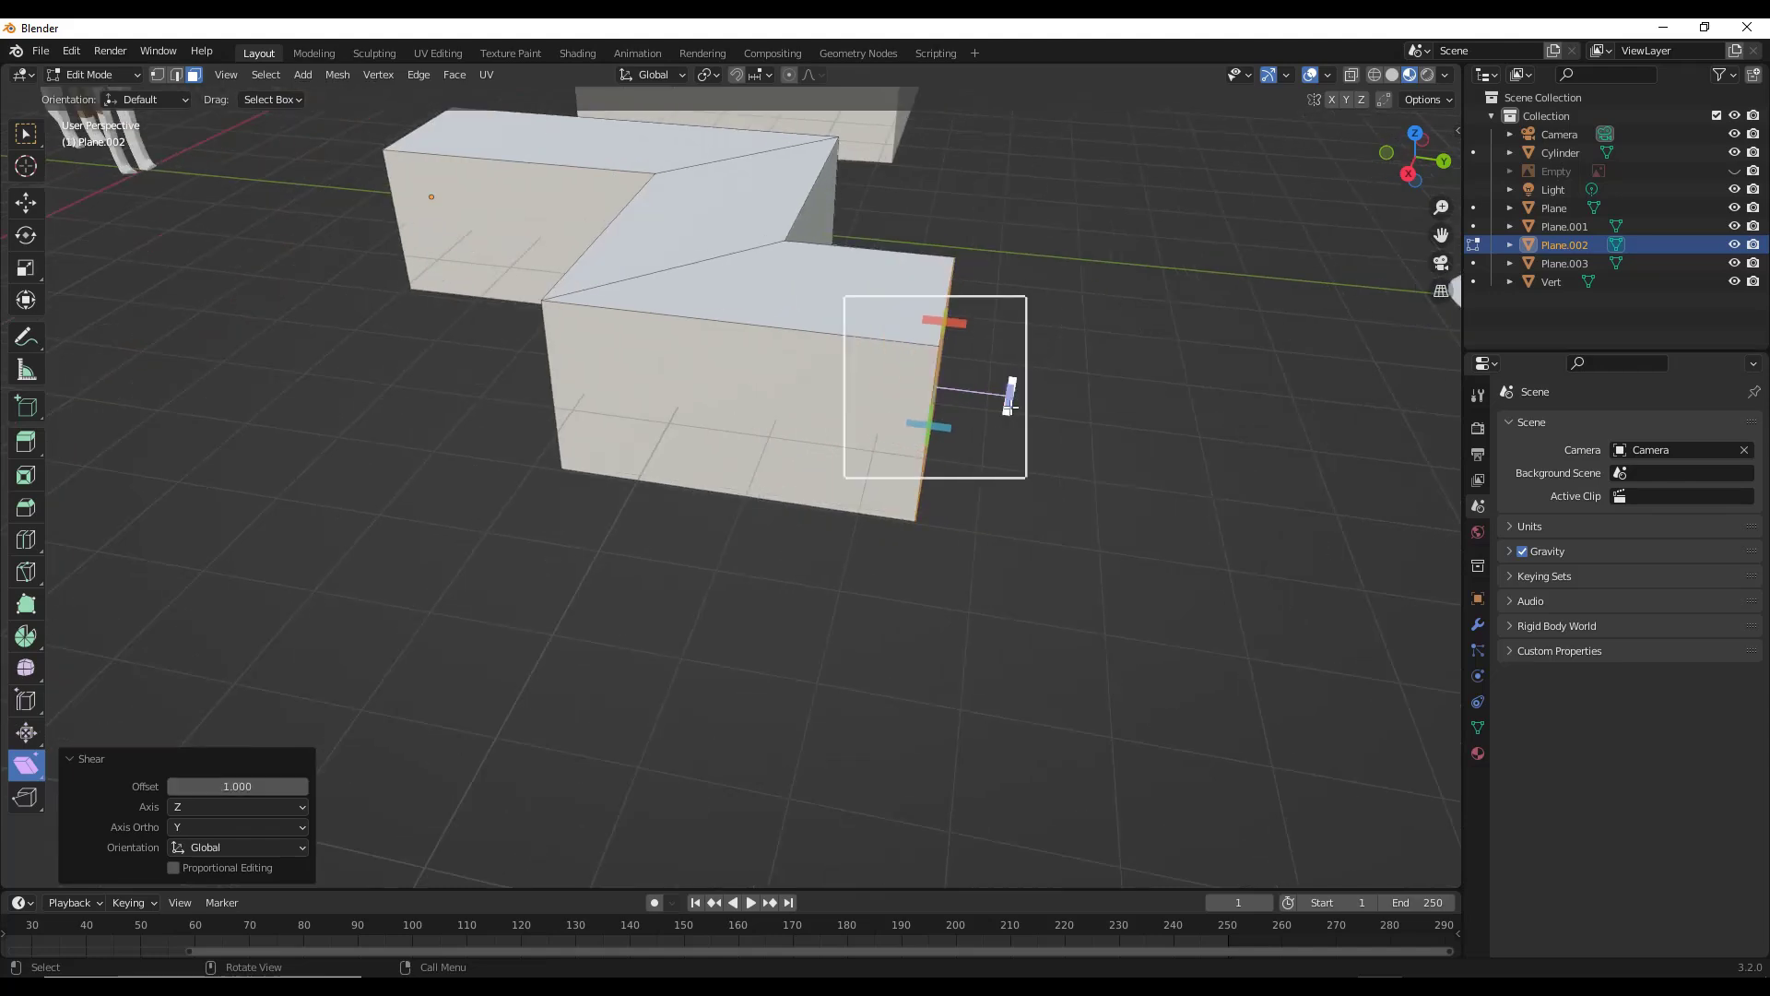
In Right view, shear the end face with an Offset of 1.
left_click(1409, 173)
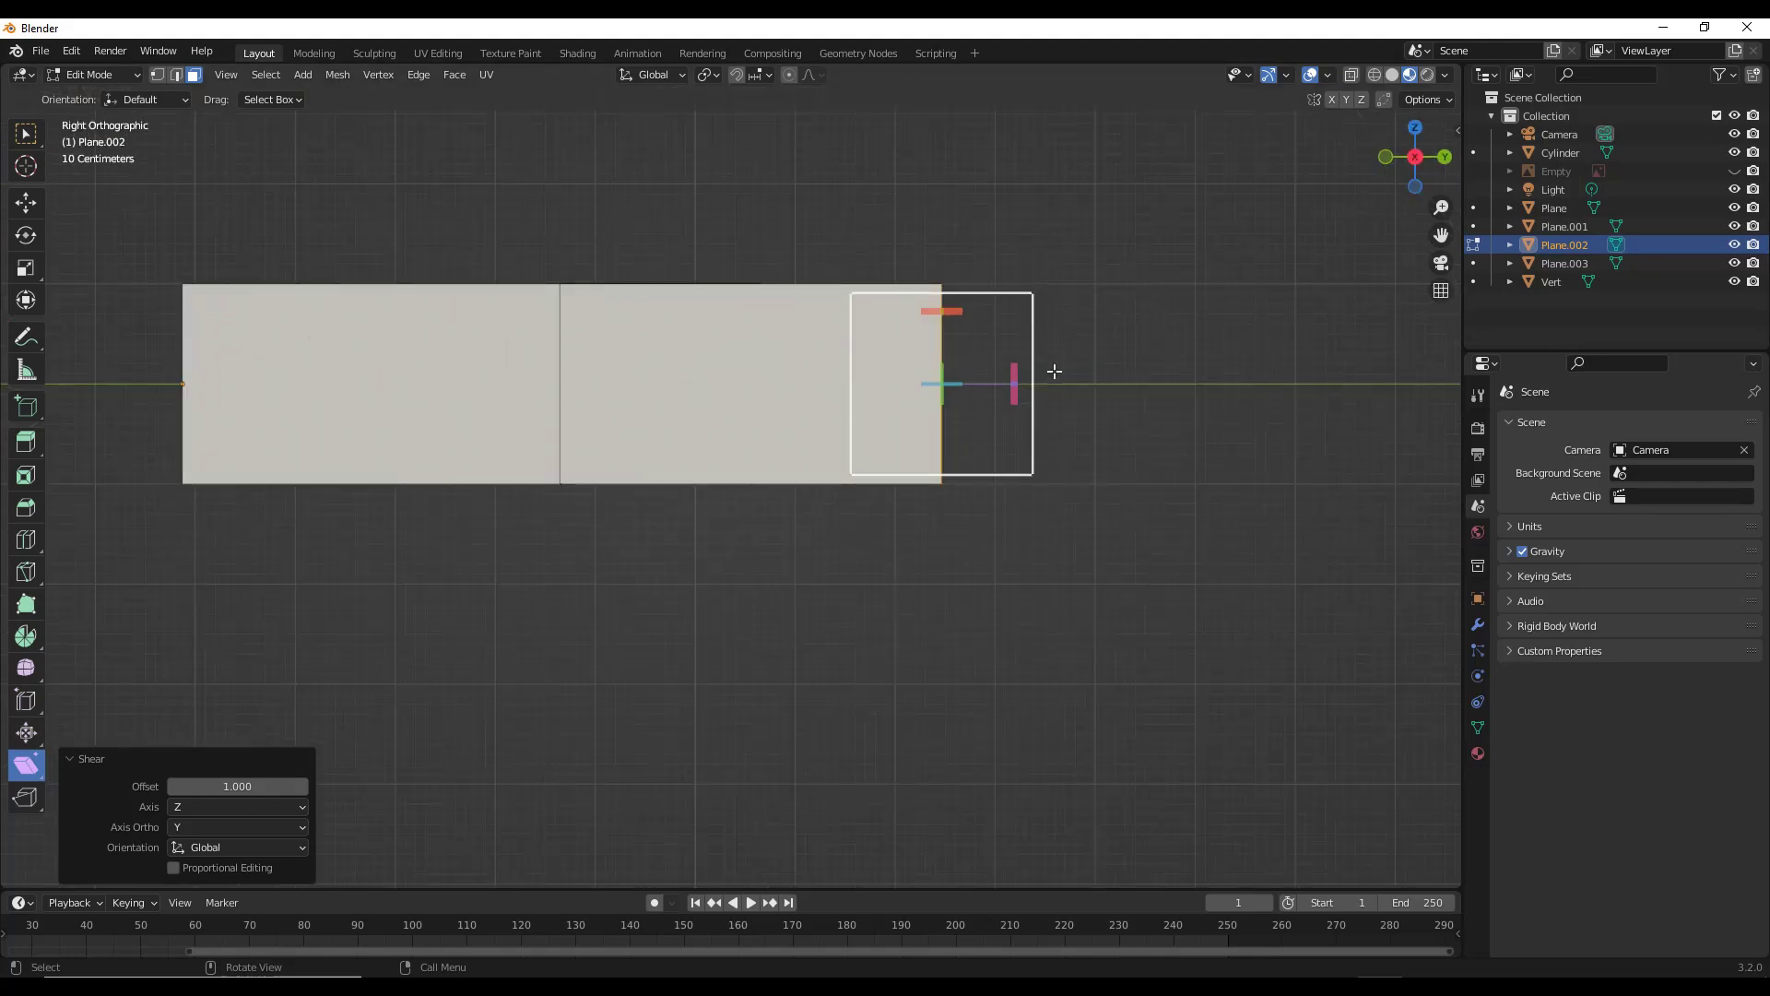
left_click_drag(1014, 396, 961, 367)
left_click_drag(954, 306, 414, 318)
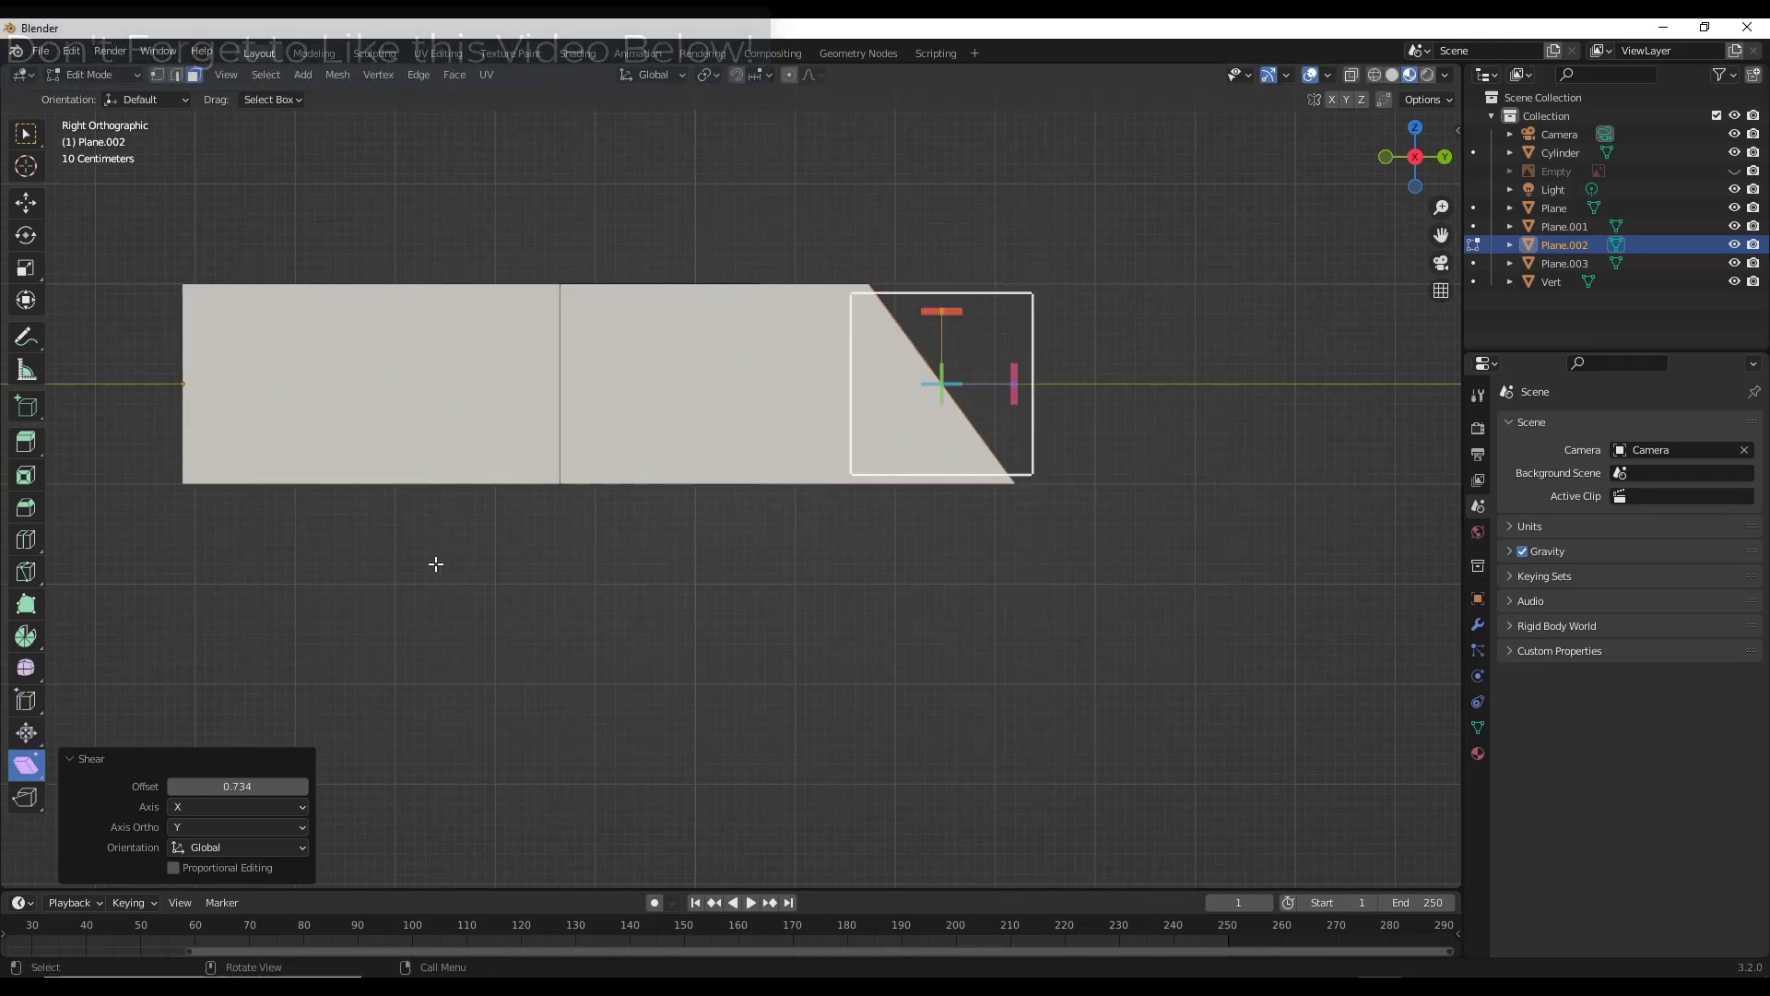
double_click(218, 782)
type("1")
key("Return")
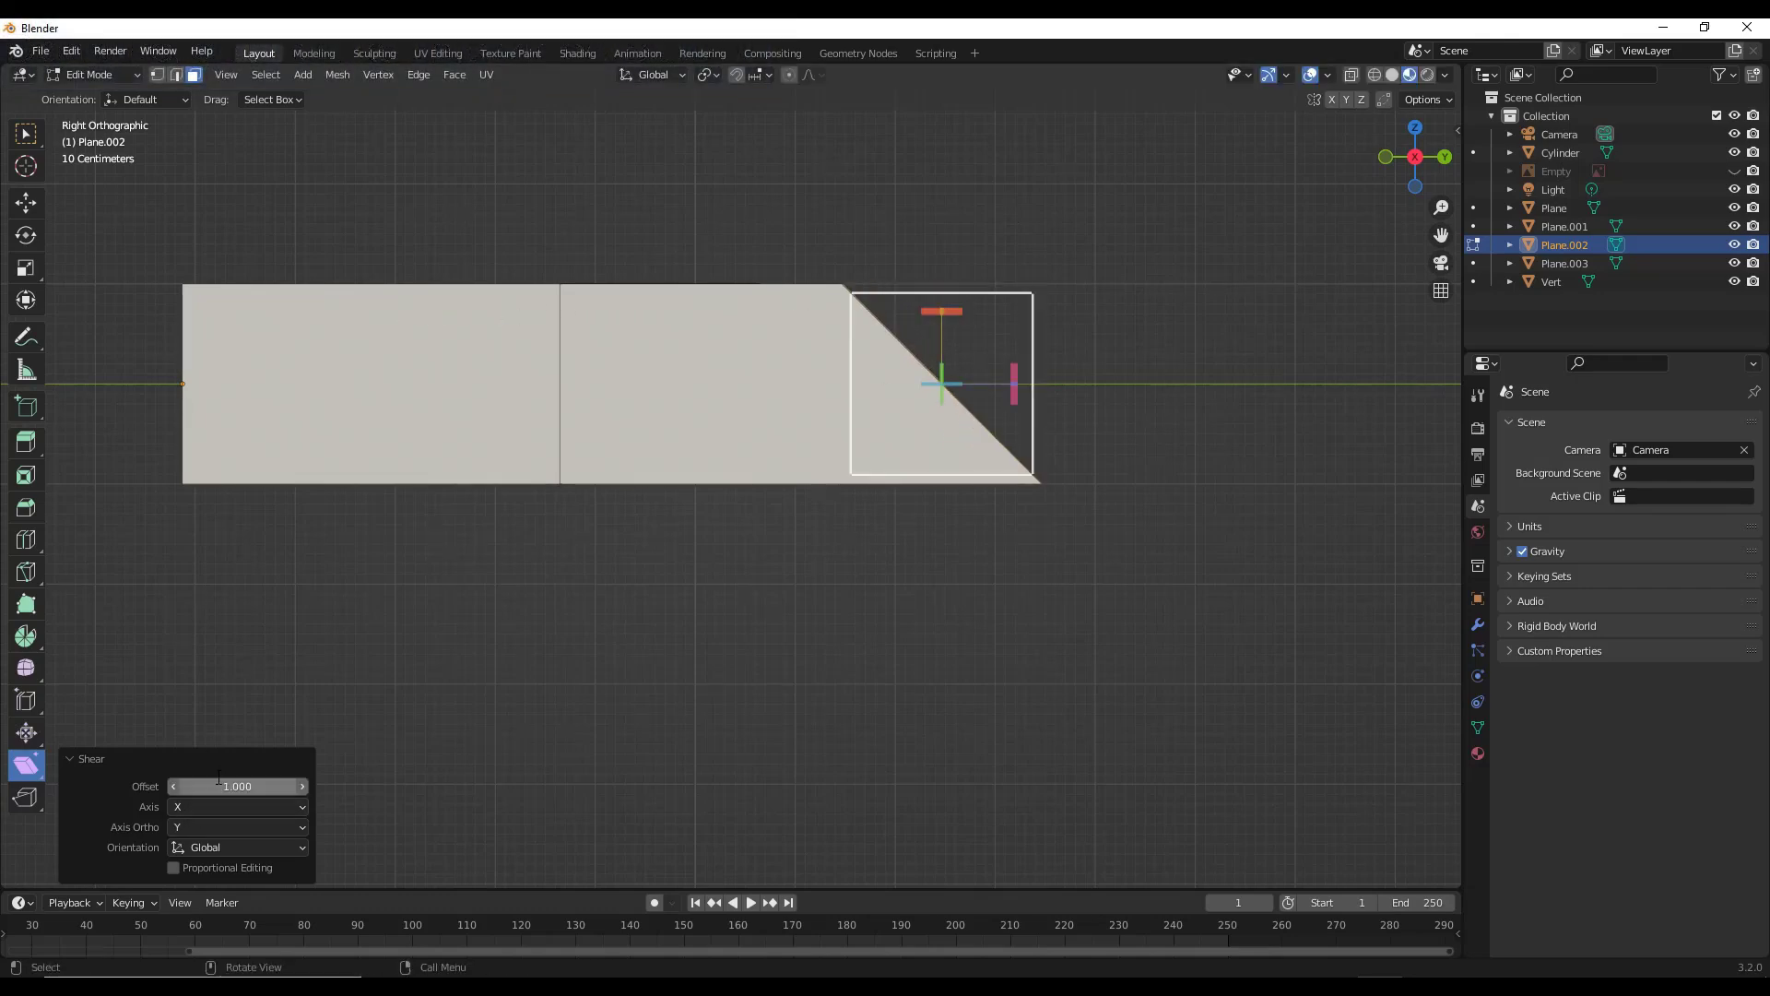
Extrude the sheared end straight up along Z.
scroll(795, 509, "down", 1)
key("g")
key("x")
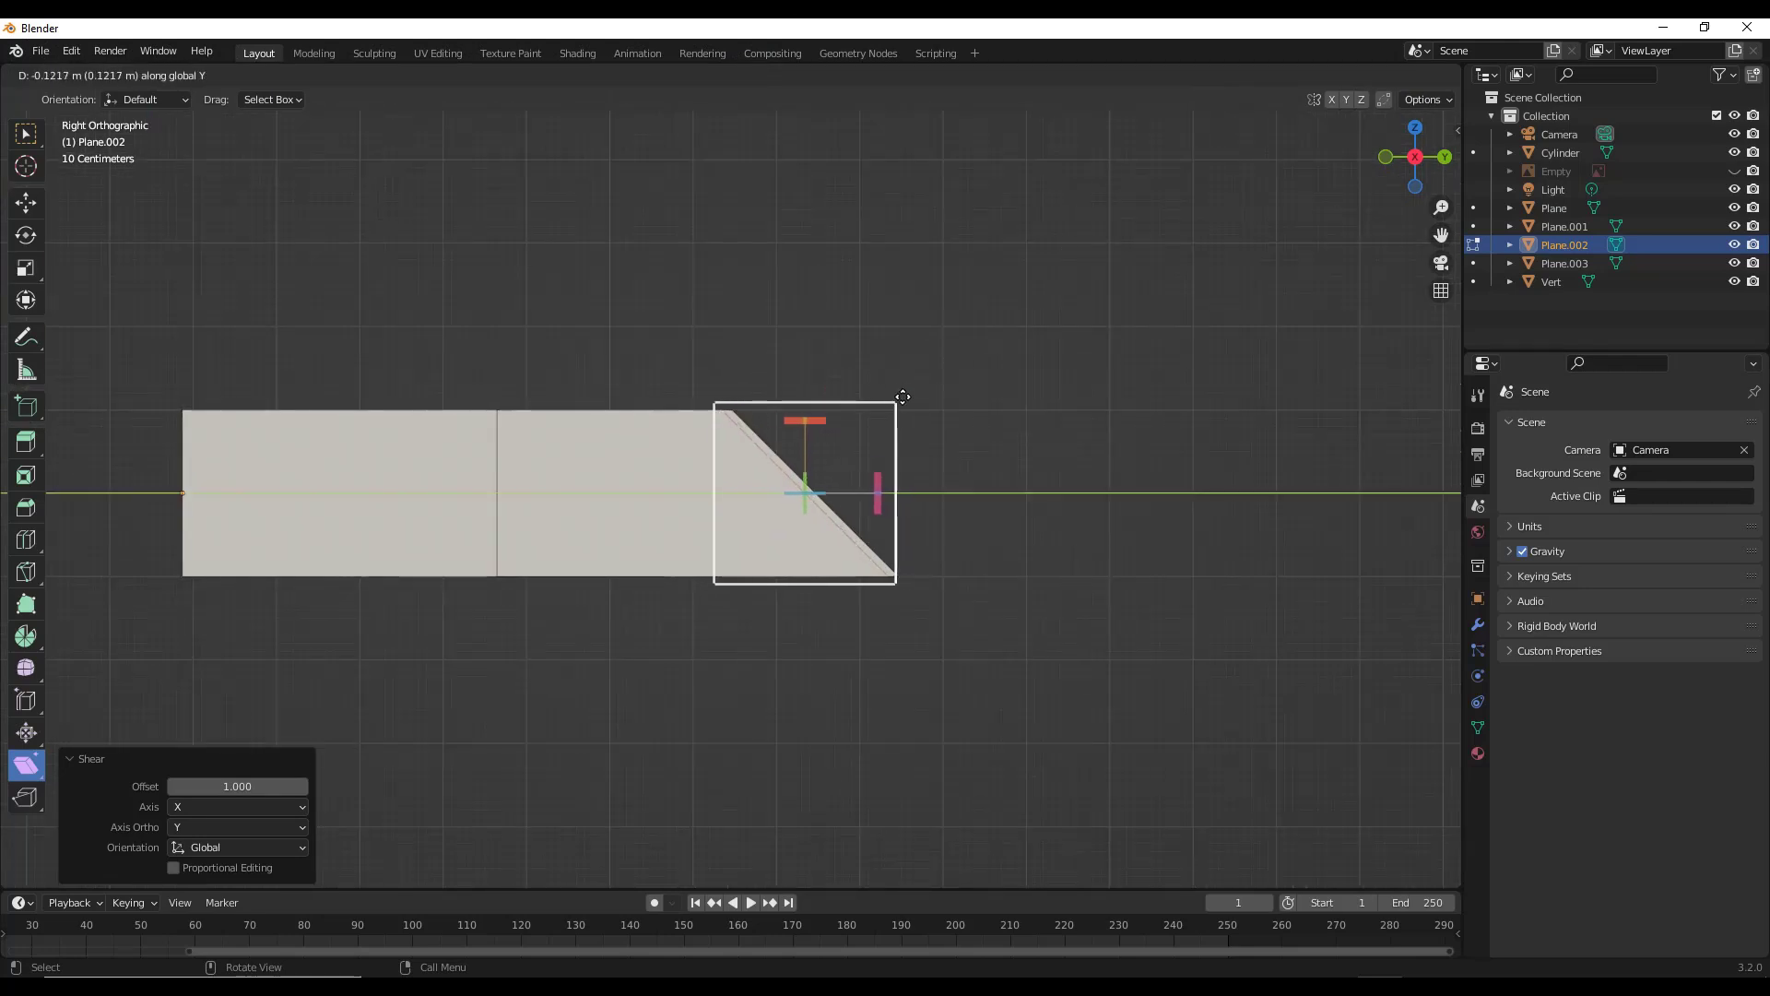
key("z")
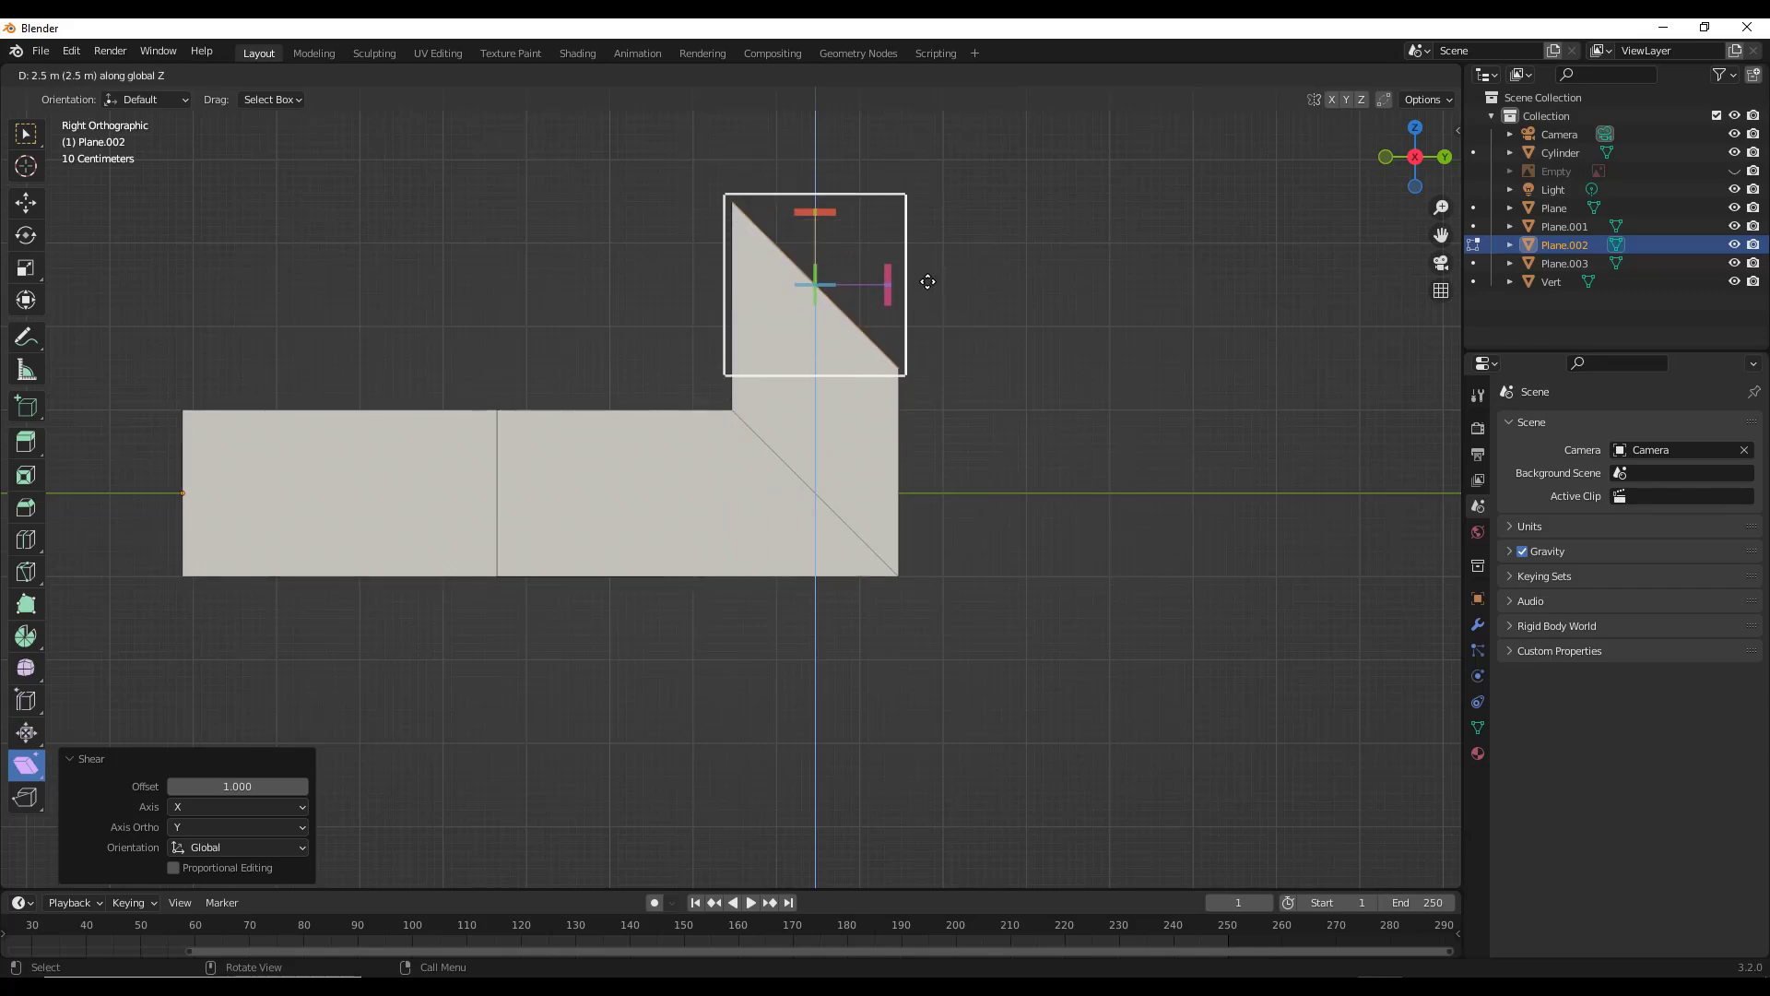
left_click(957, 234)
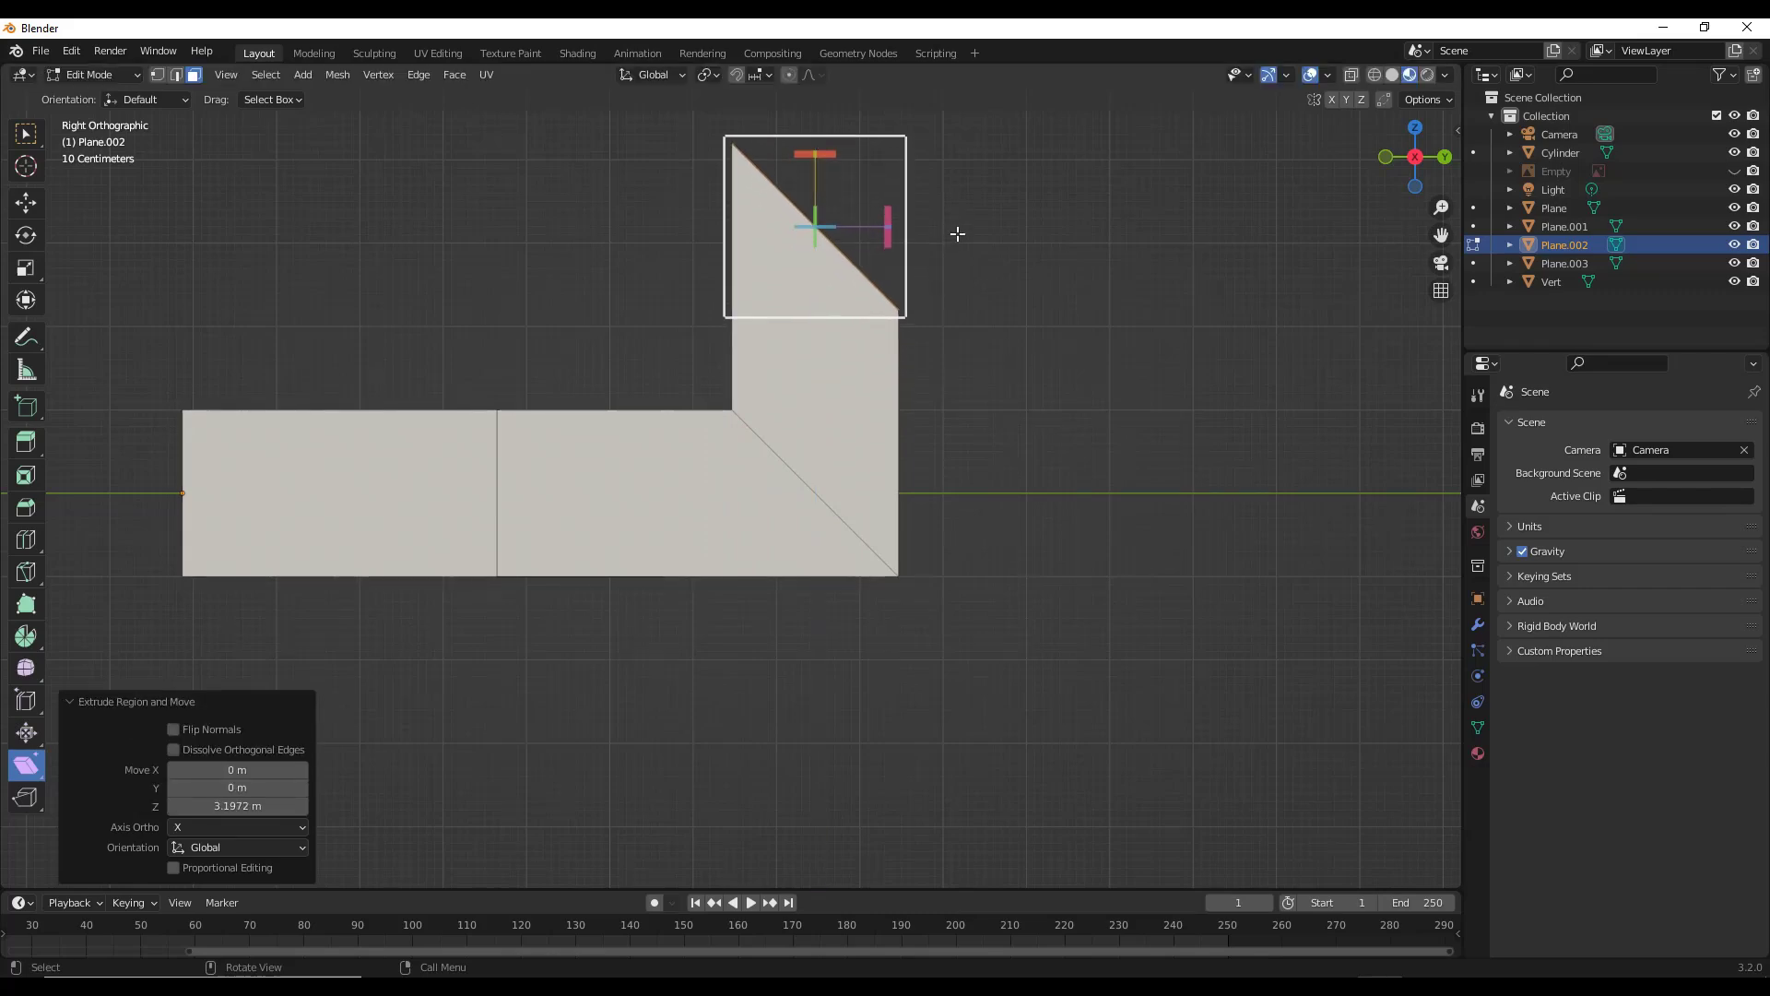
Shear the top face along Y with an Offset of -1.
middle_click_drag(1223, 257, 766, 240)
left_click_drag(740, 221, 735, 243)
left_click(217, 786)
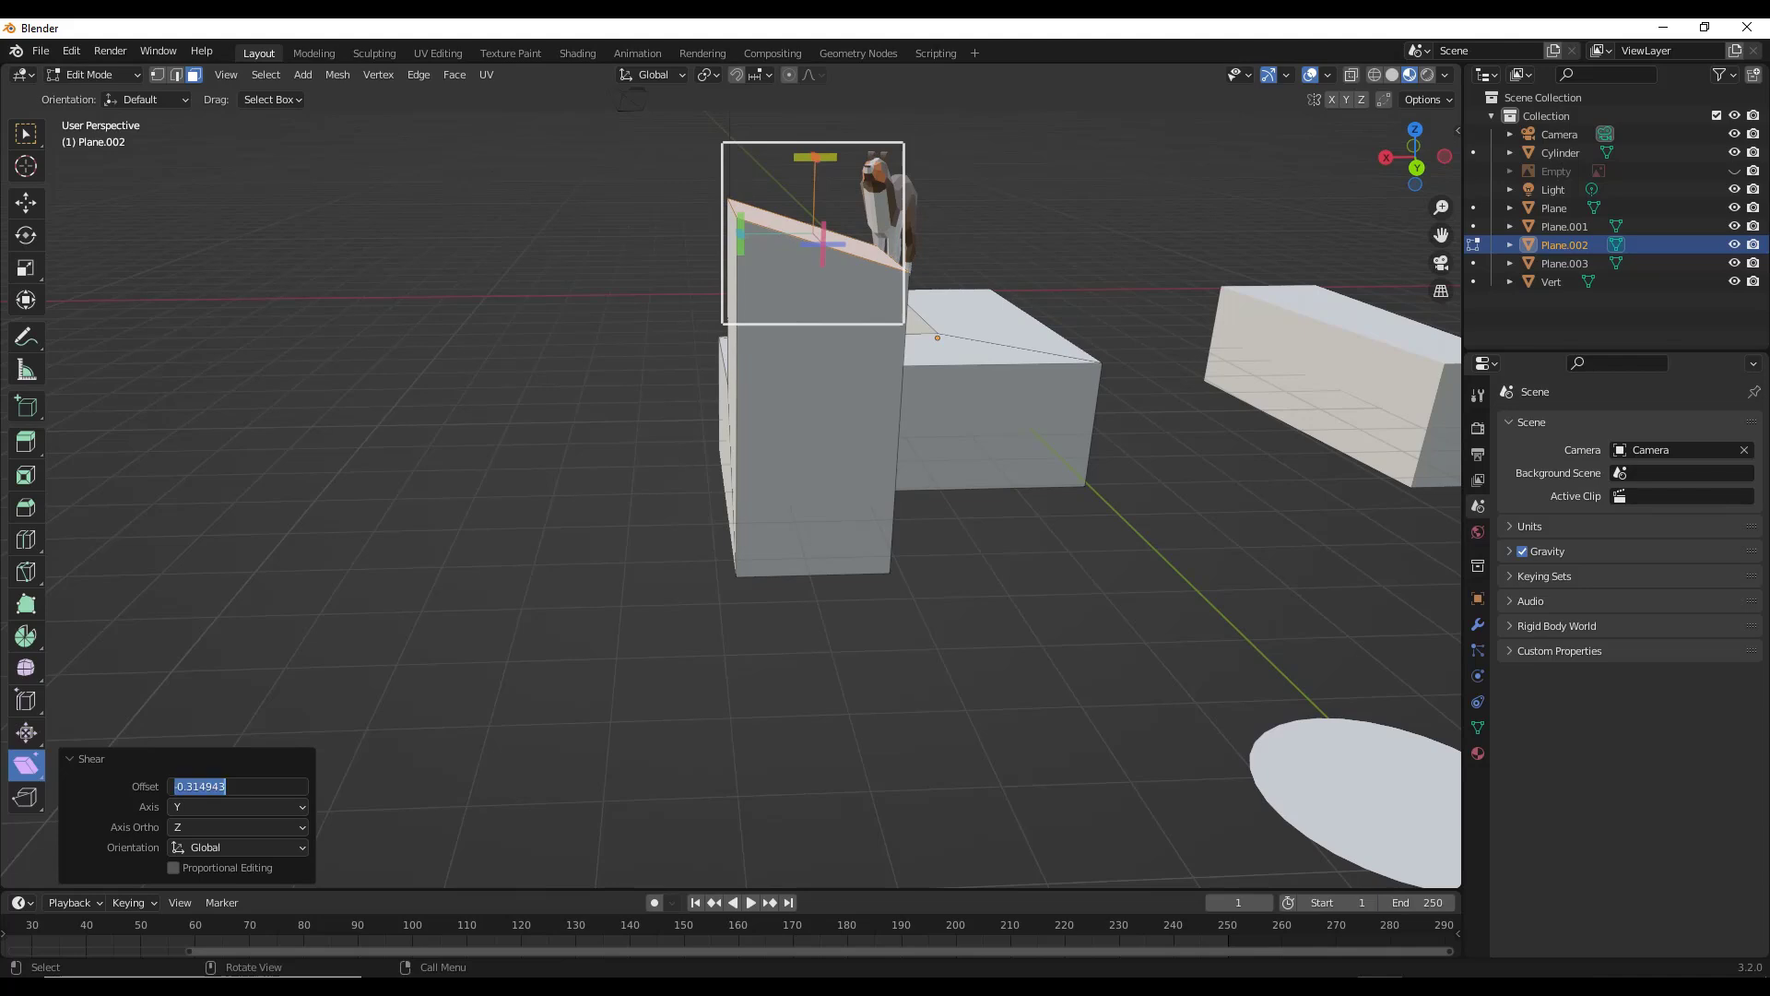
type("-1")
key("Return")
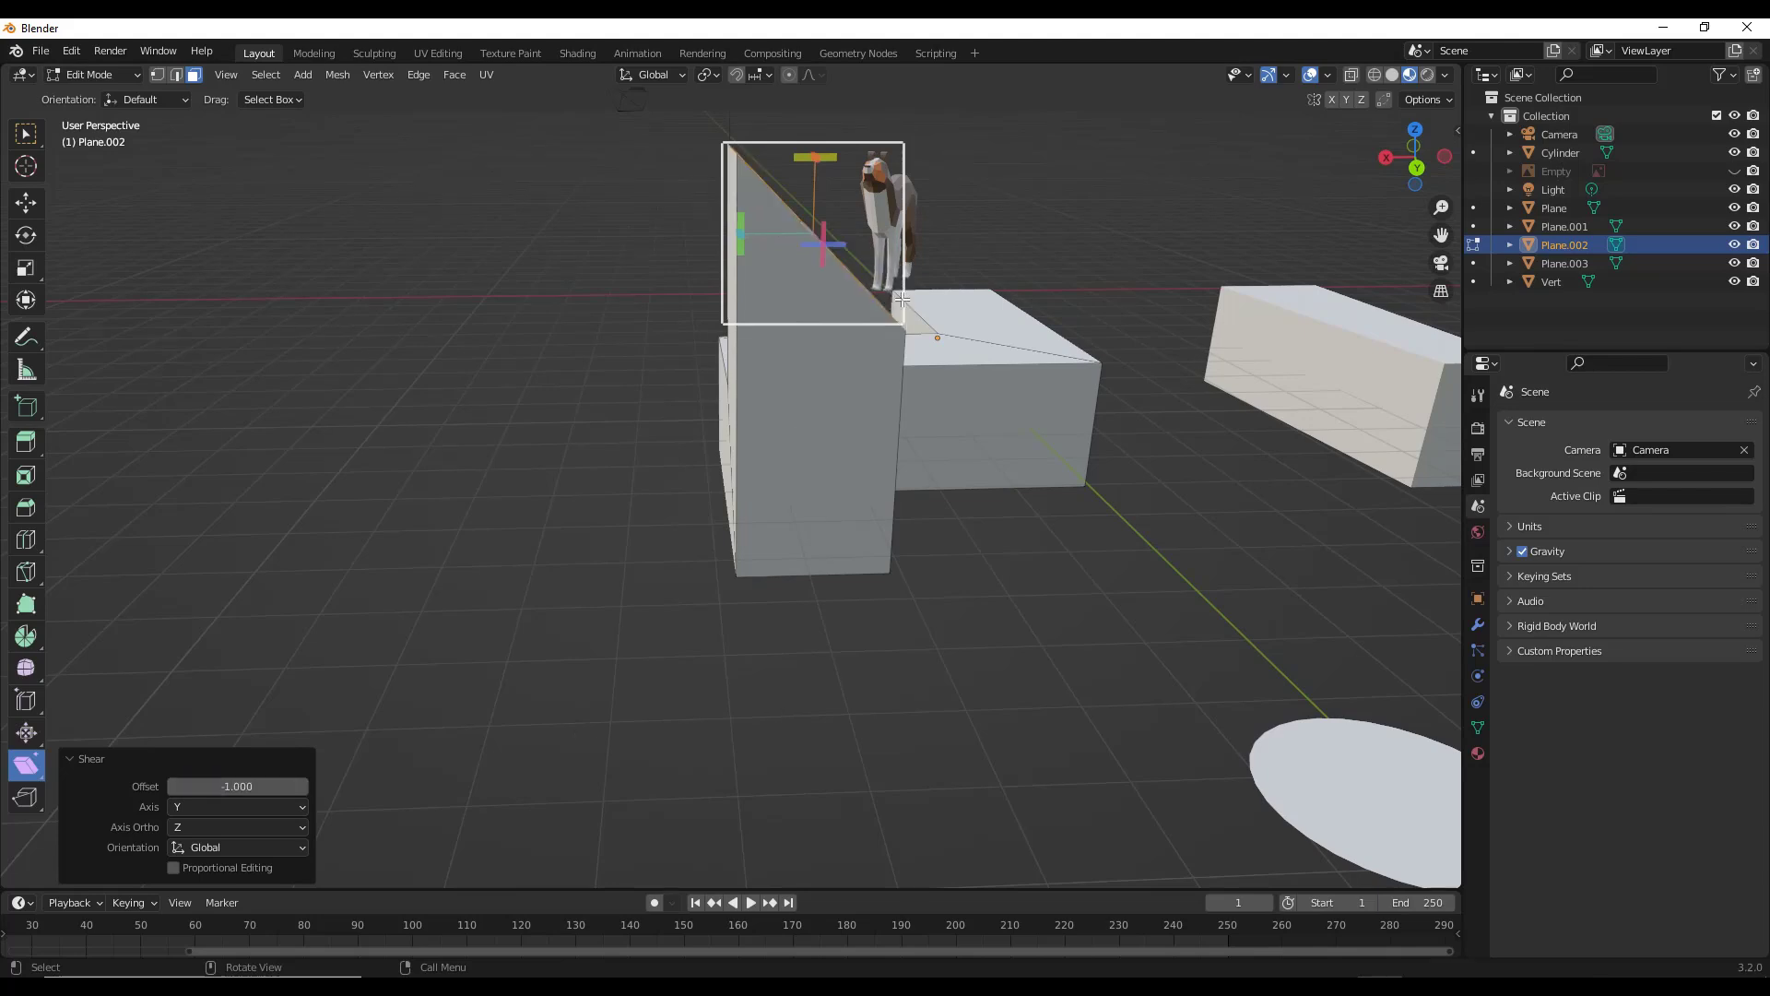
Extrude the sloped top face 3.9052 m sideways along X.
left_click(1418, 167)
key("g")
key("x")
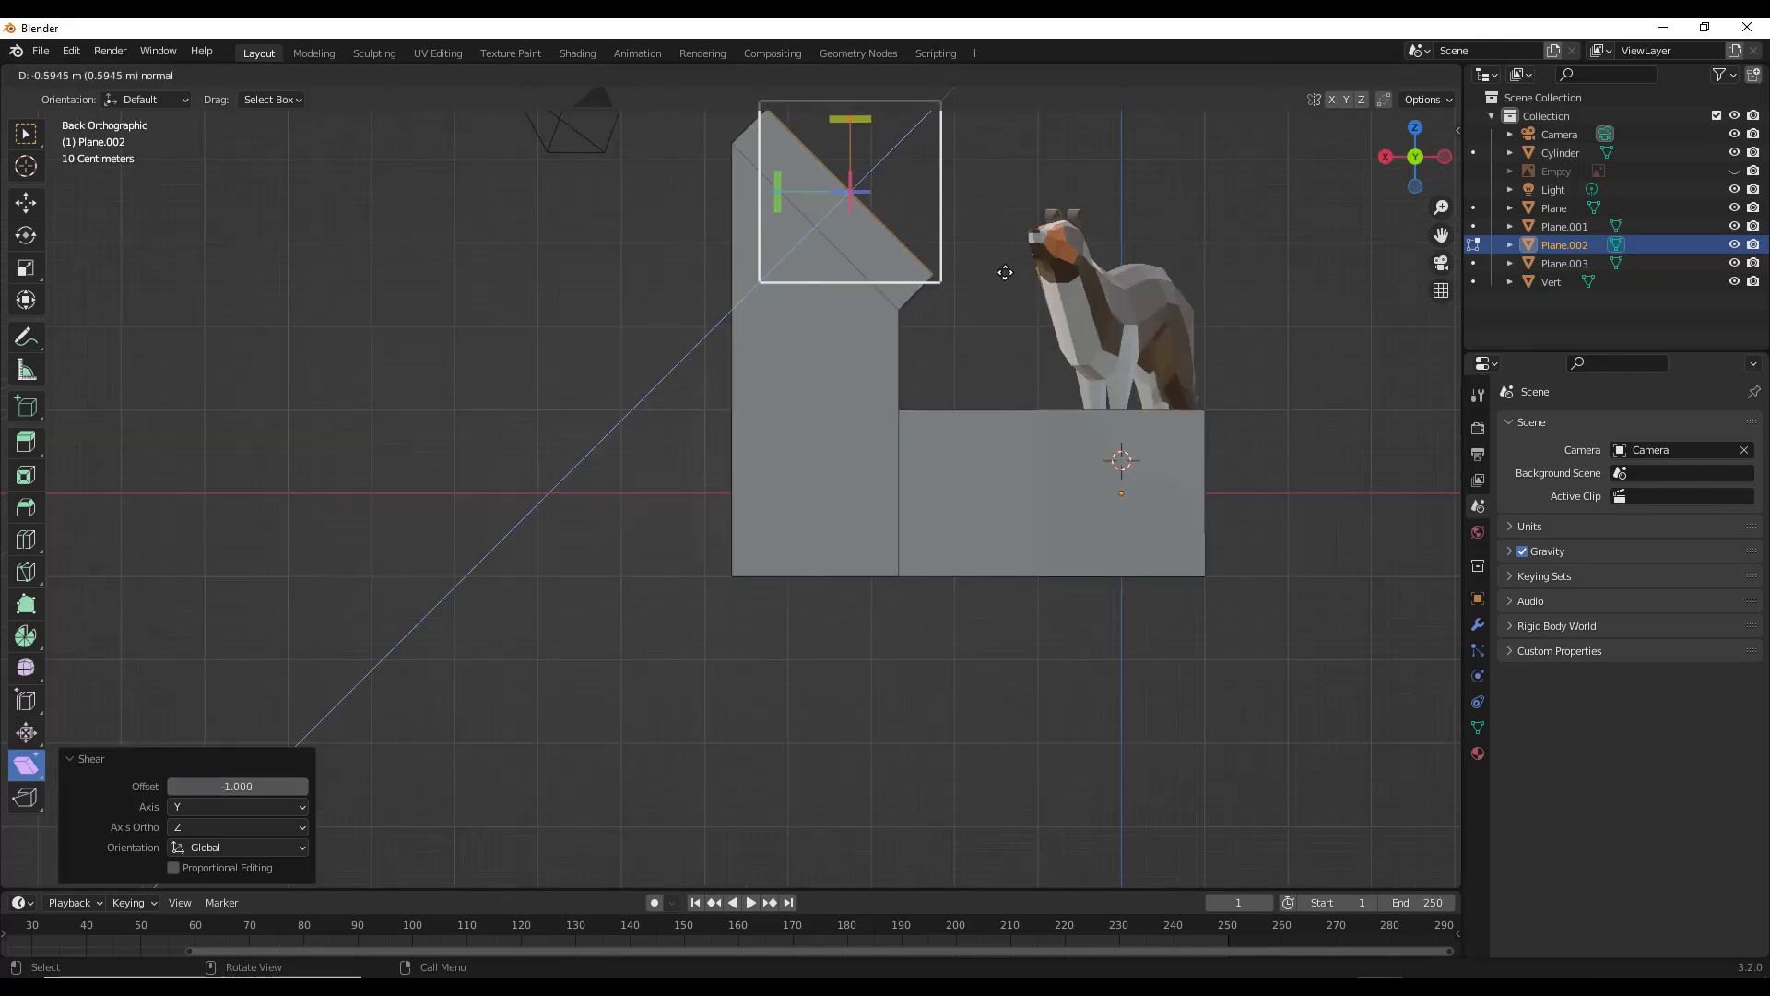
left_click(1245, 297)
middle_click_drag(1245, 297, 861, 399)
scroll(858, 392, "down", 5)
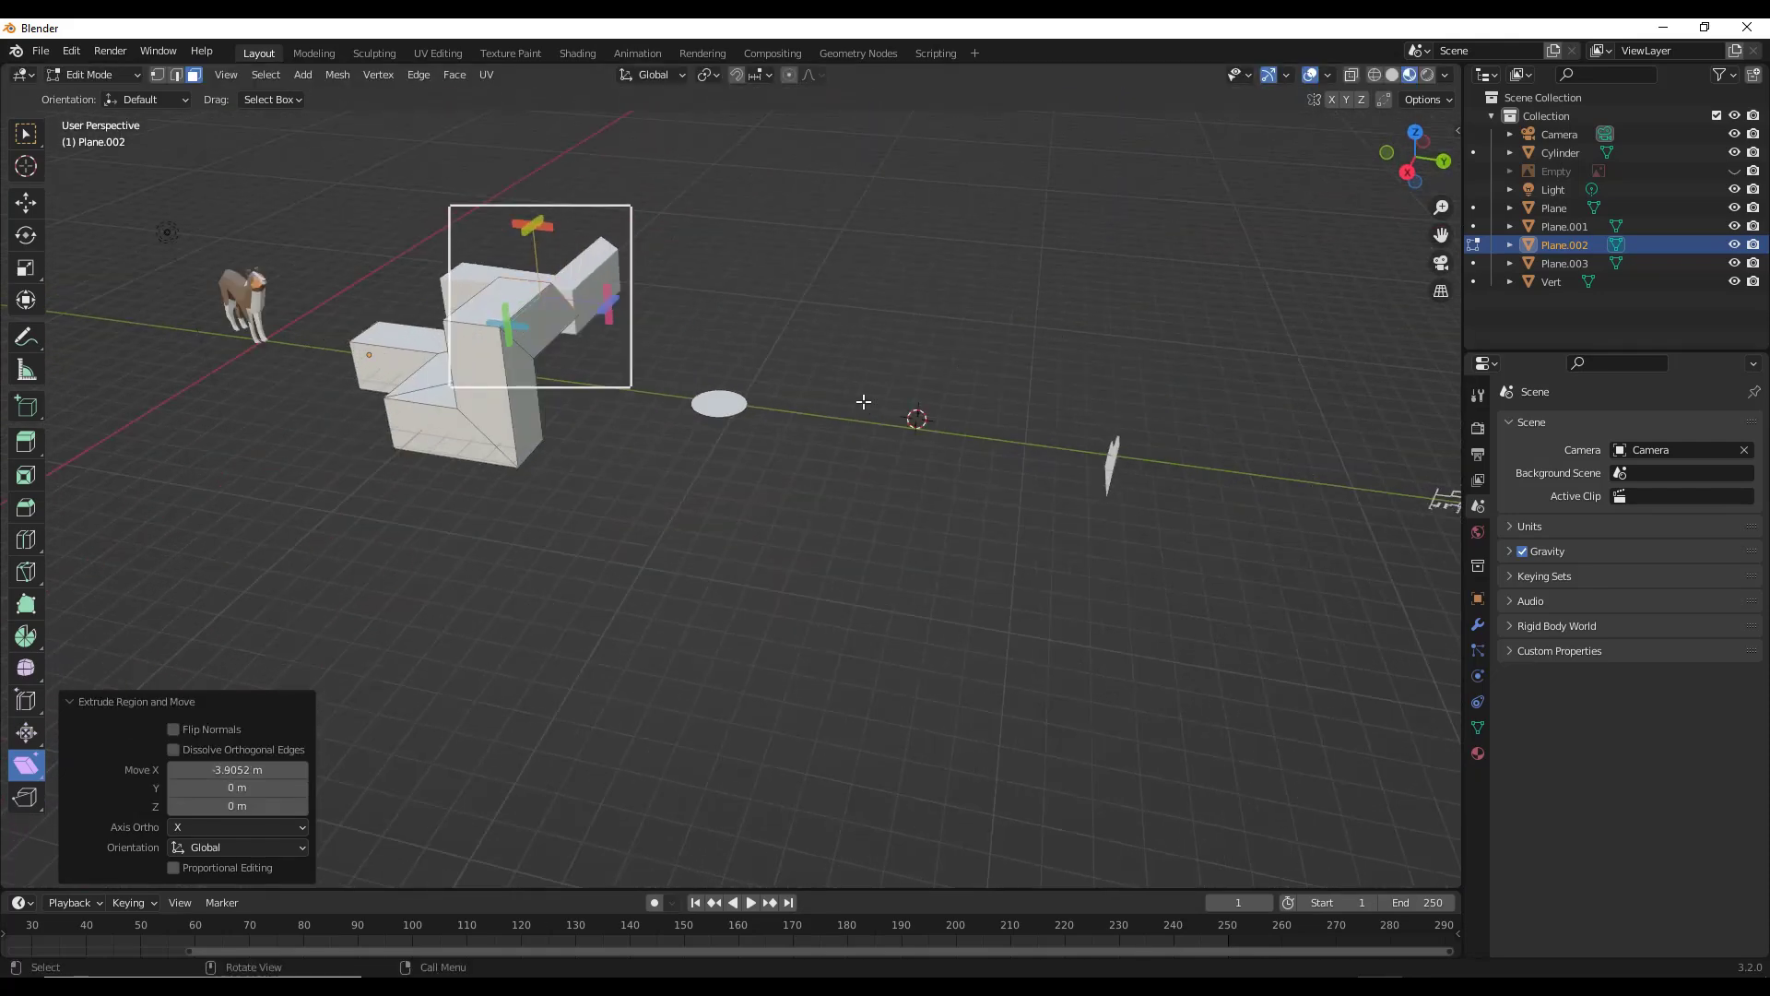
scroll(579, 407, "up", 5)
scroll(651, 400, "up", 3)
Select the Cylinder disc and extrude its whole mesh upward into a short pipe.
key("Tab")
left_click(743, 441)
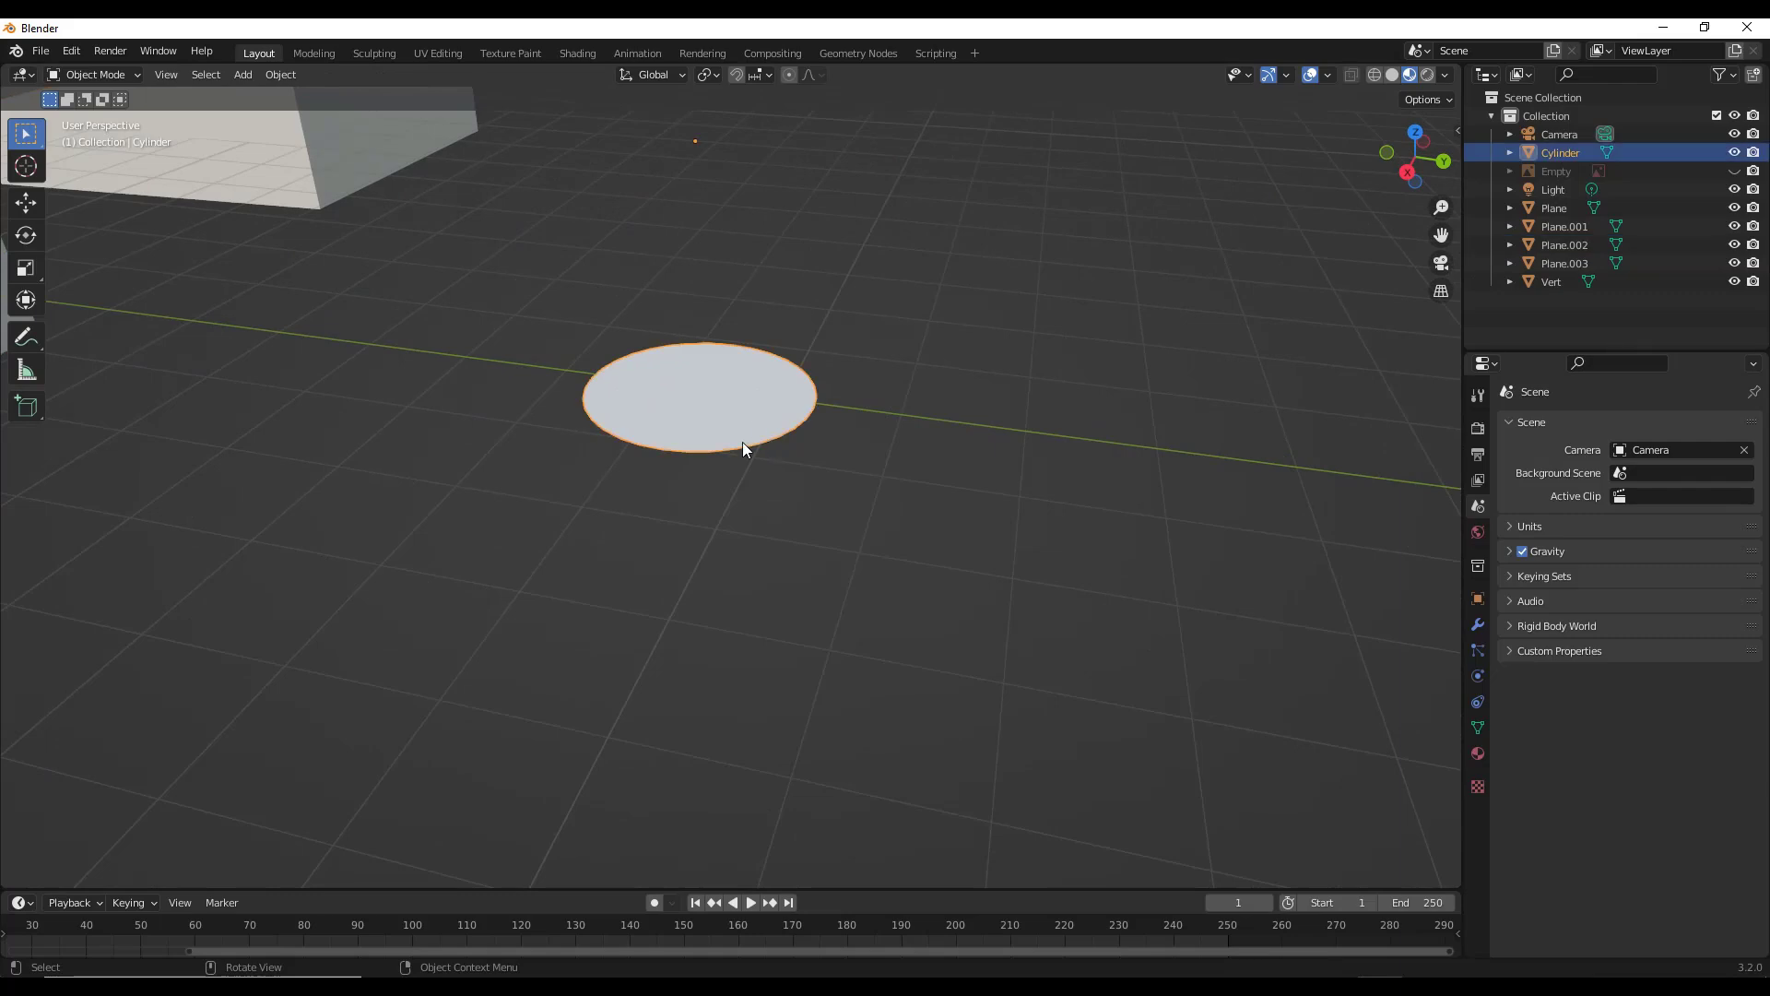
scroll(744, 440, "down", 3)
mouse_move(743, 441)
middle_mouse_down()
mouse_move(700, 392)
mouse_move(716, 422)
middle_mouse_up()
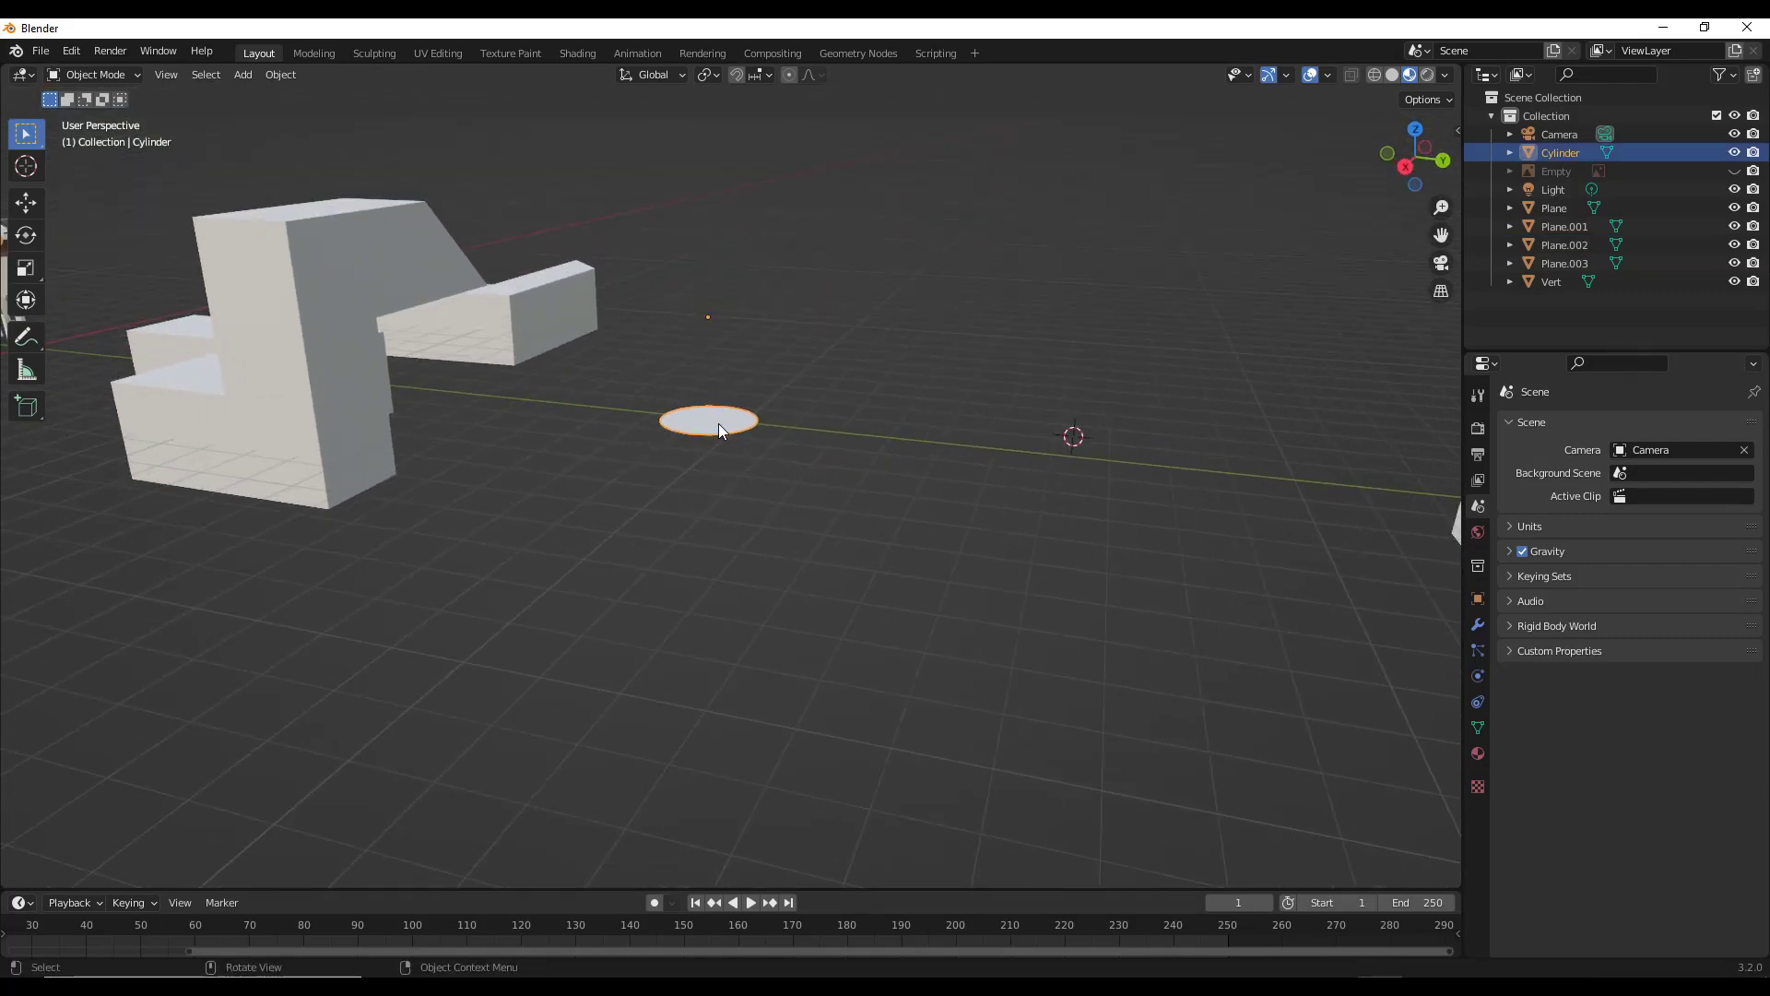
key("Tab")
key("a")
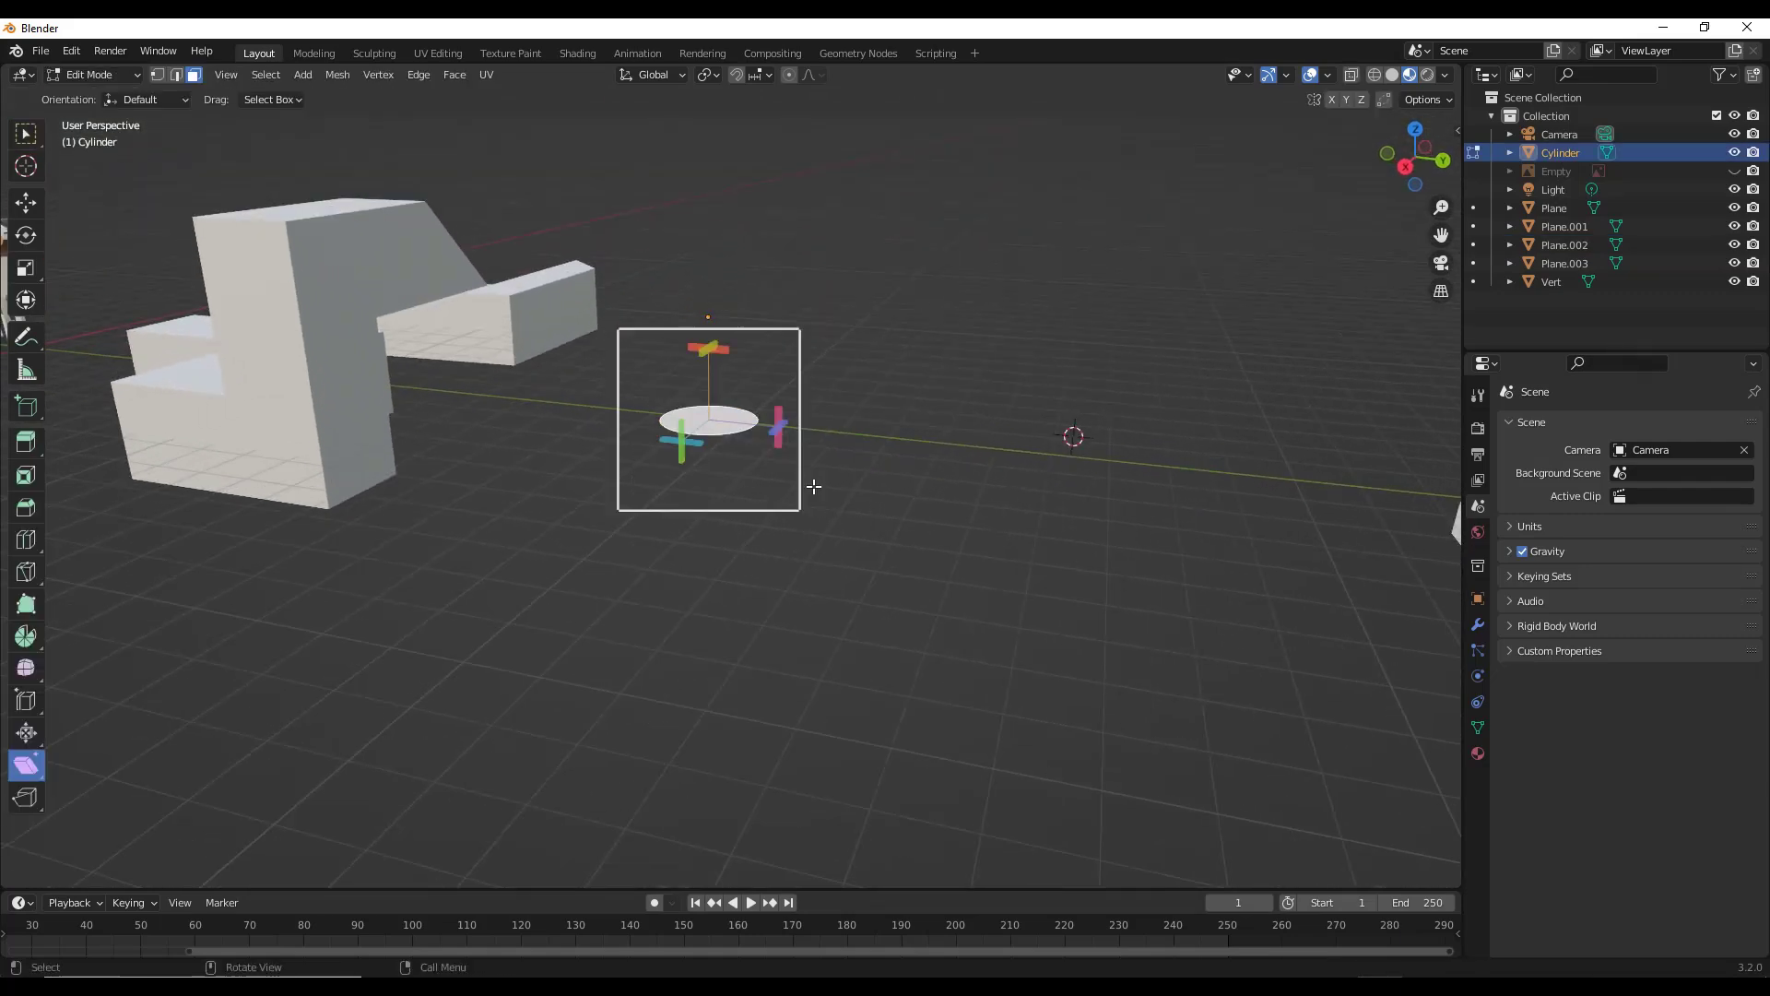
key("e")
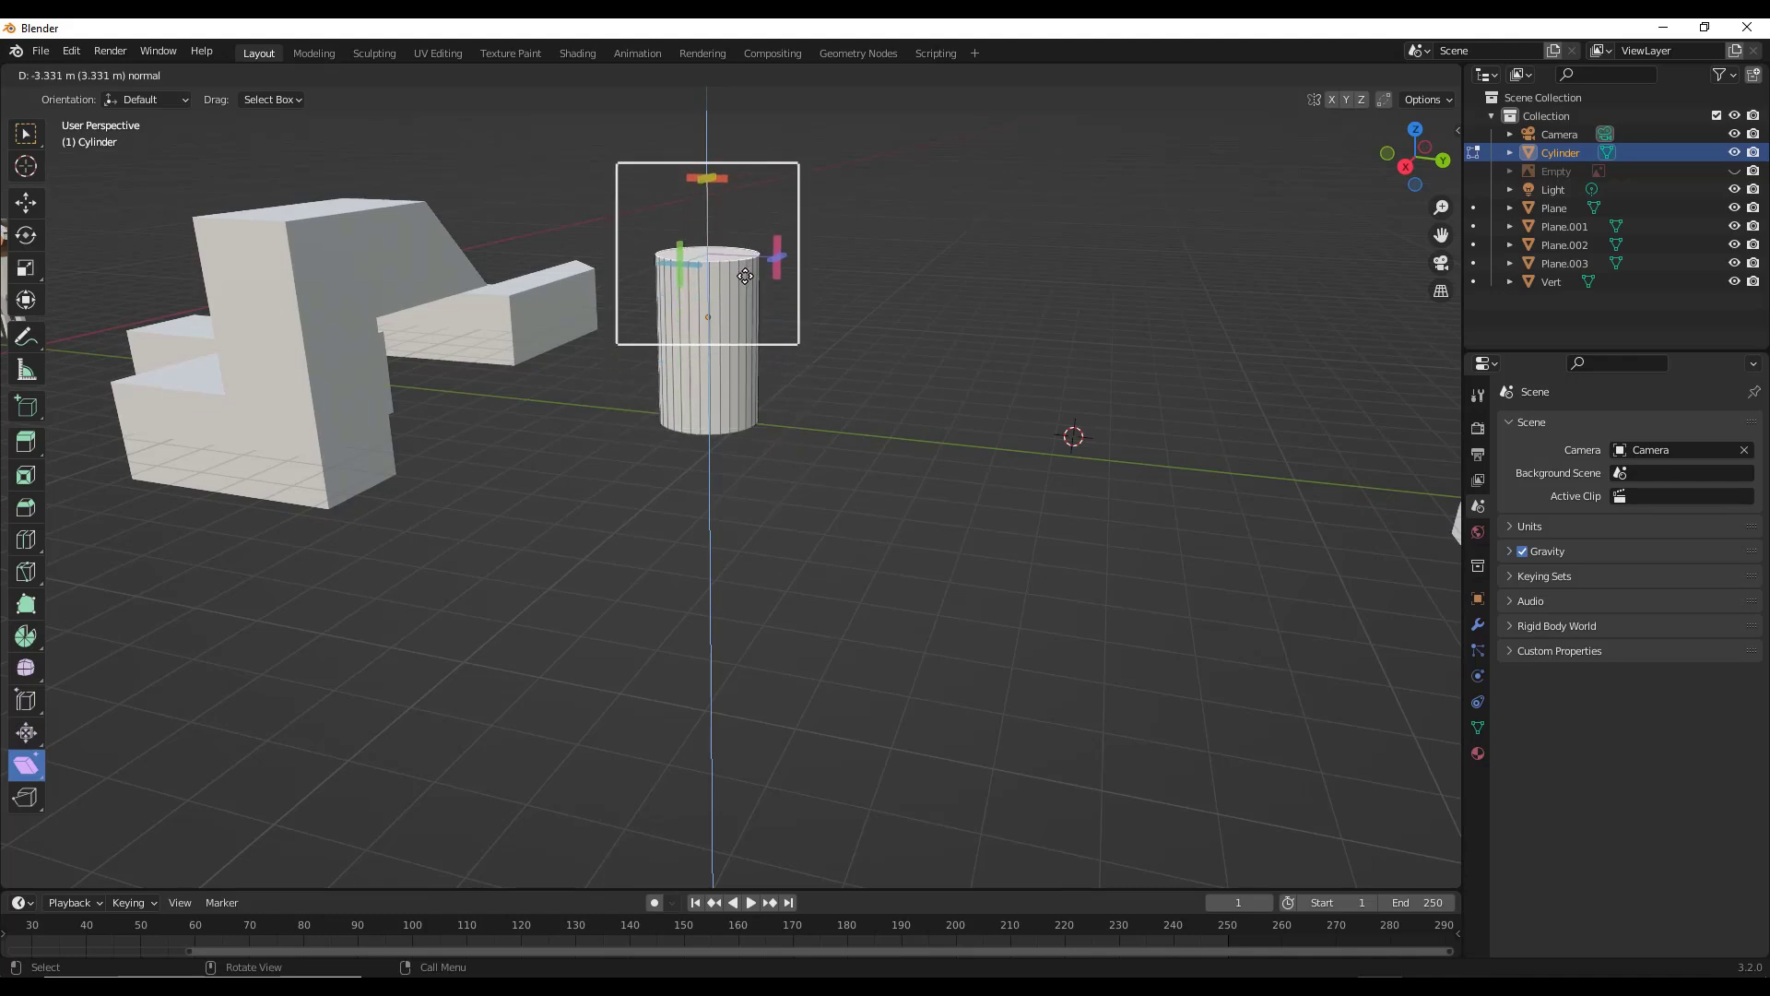
left_click(744, 275)
In Right view, shear the pipe's top face with an Offset of -1.
left_click(1405, 167)
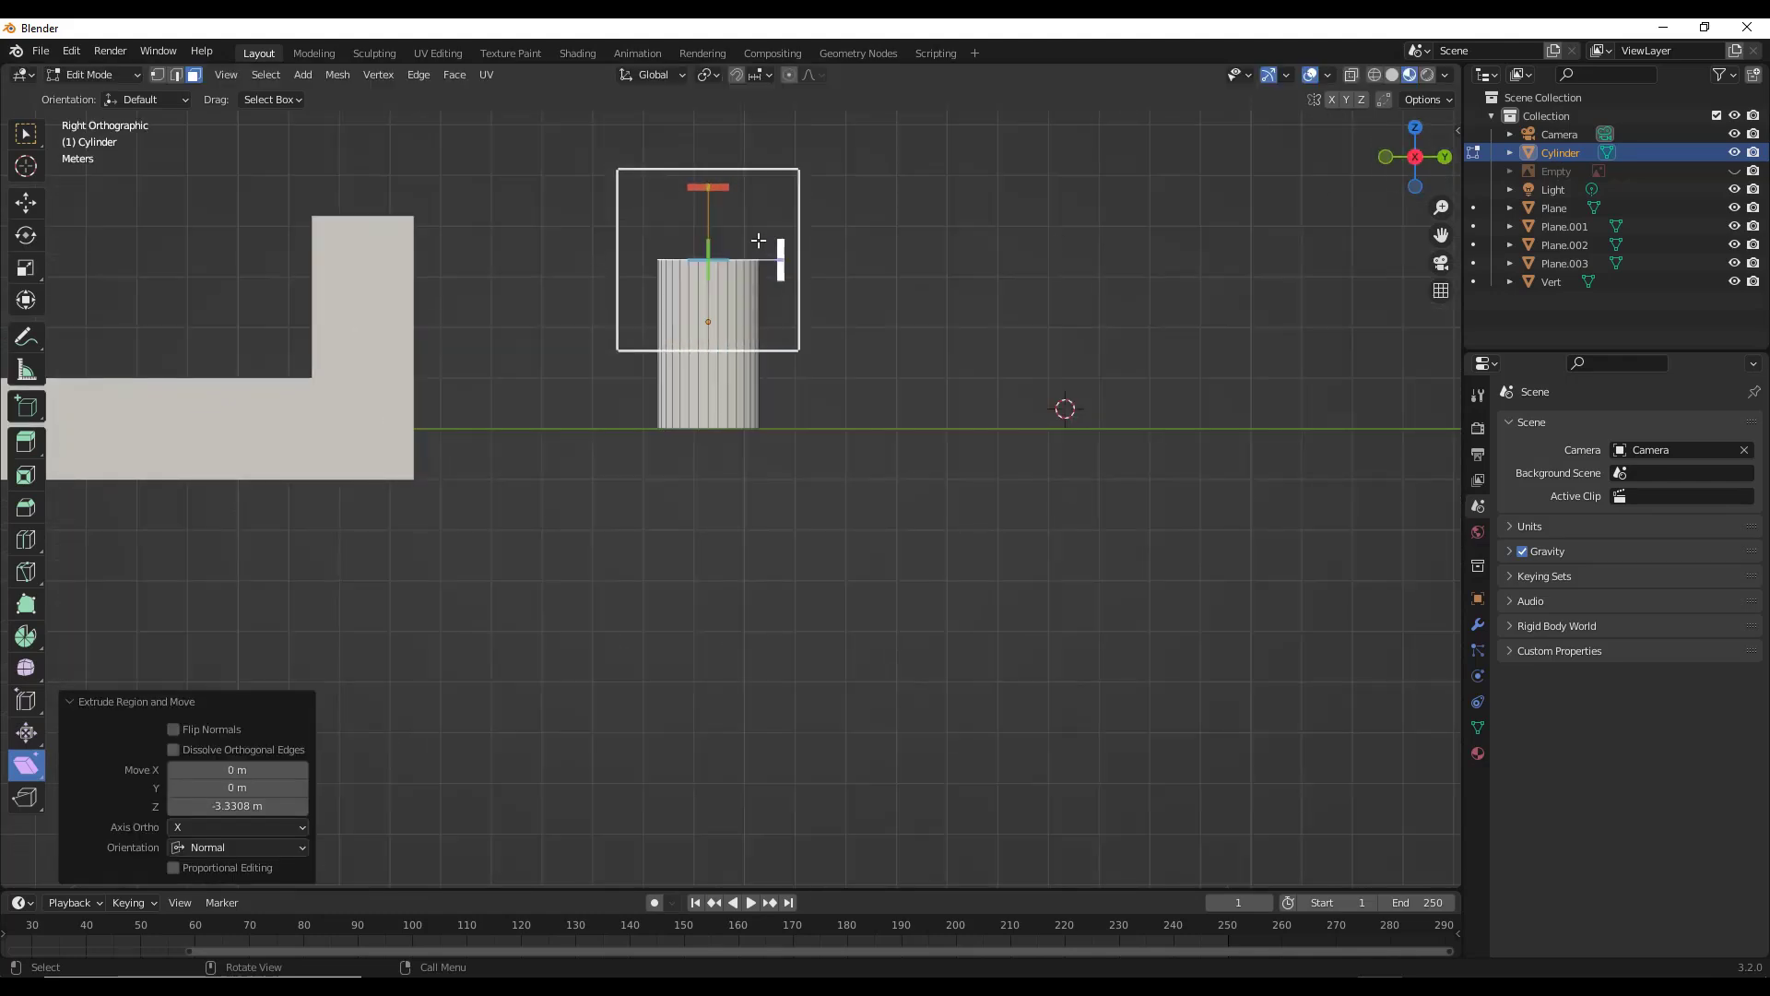
left_click_drag(722, 191, 841, 214)
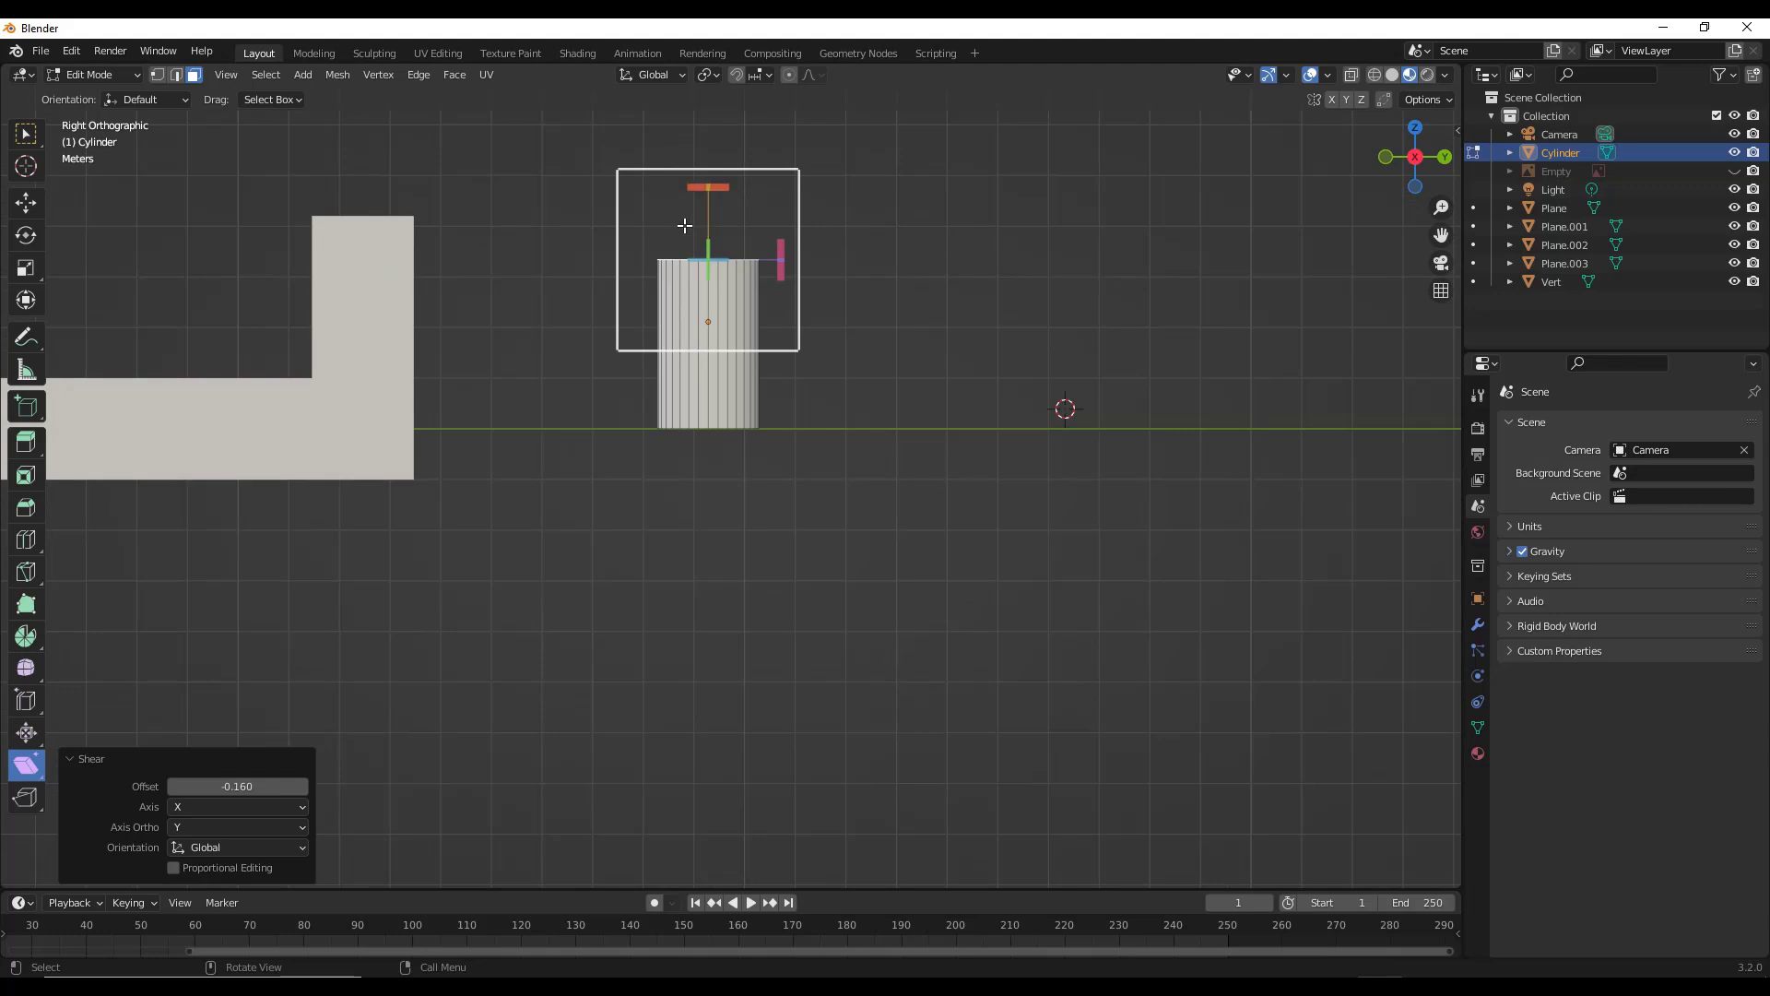
left_click_drag(785, 272, 790, 379)
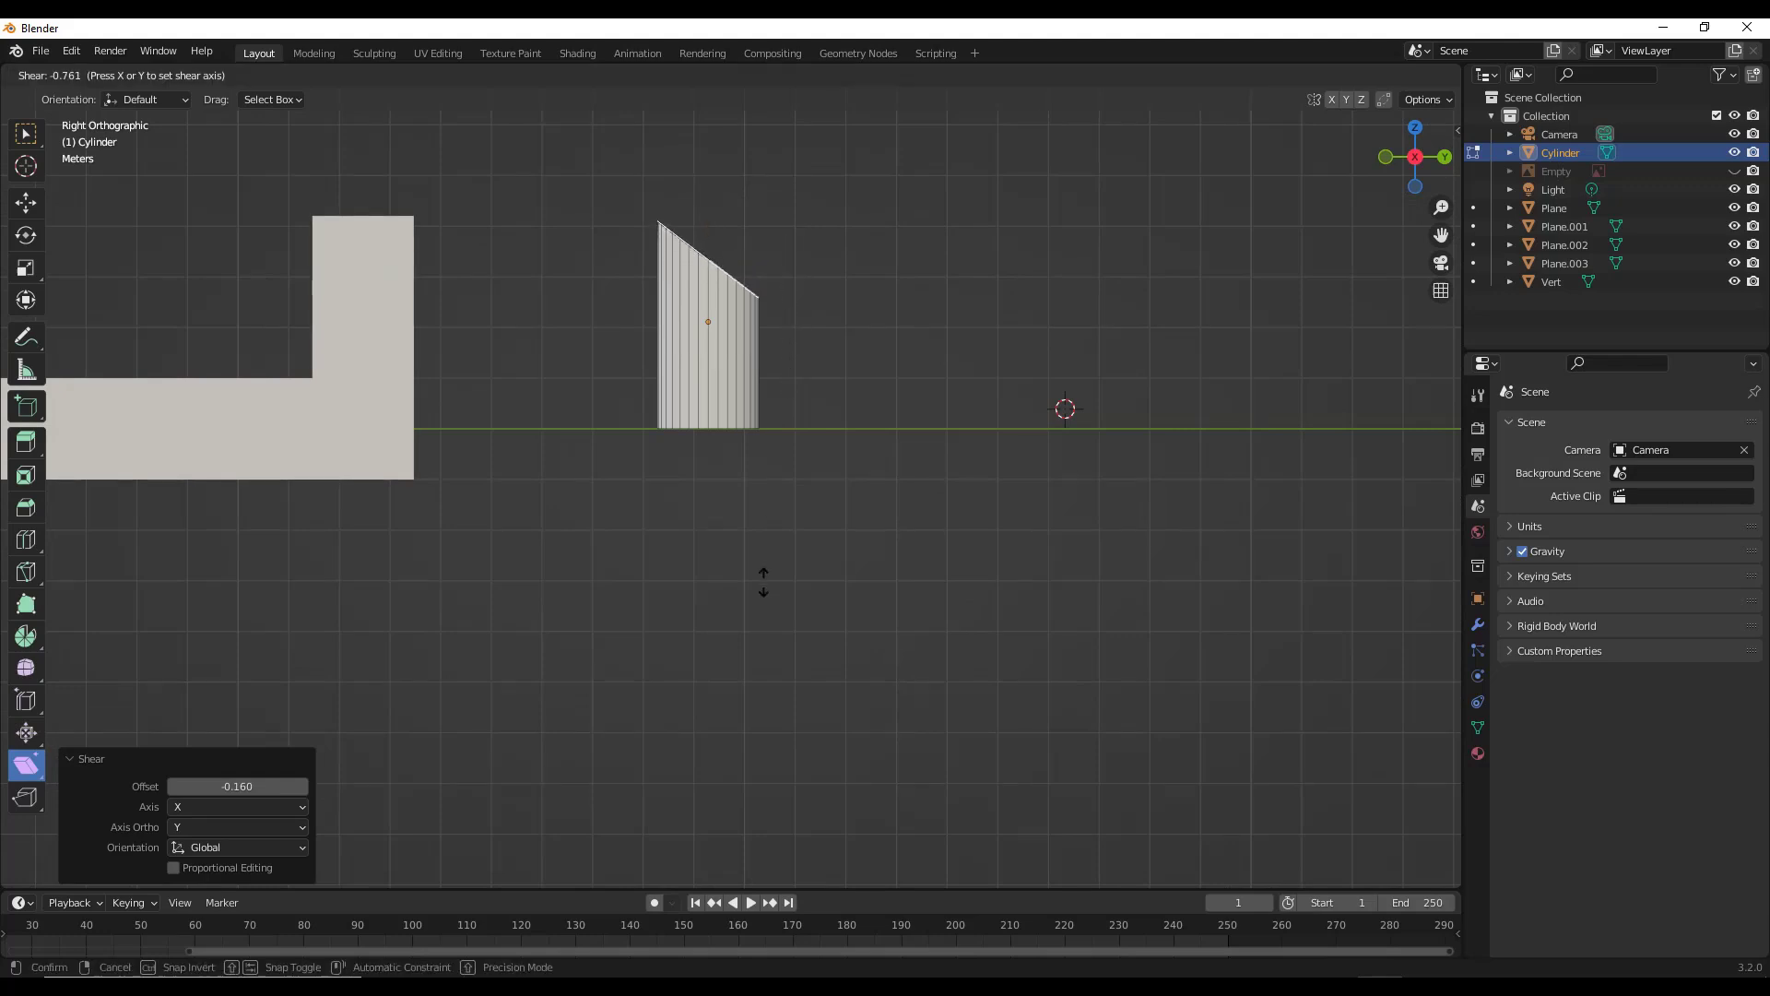
left_click_drag(763, 604, 764, 604)
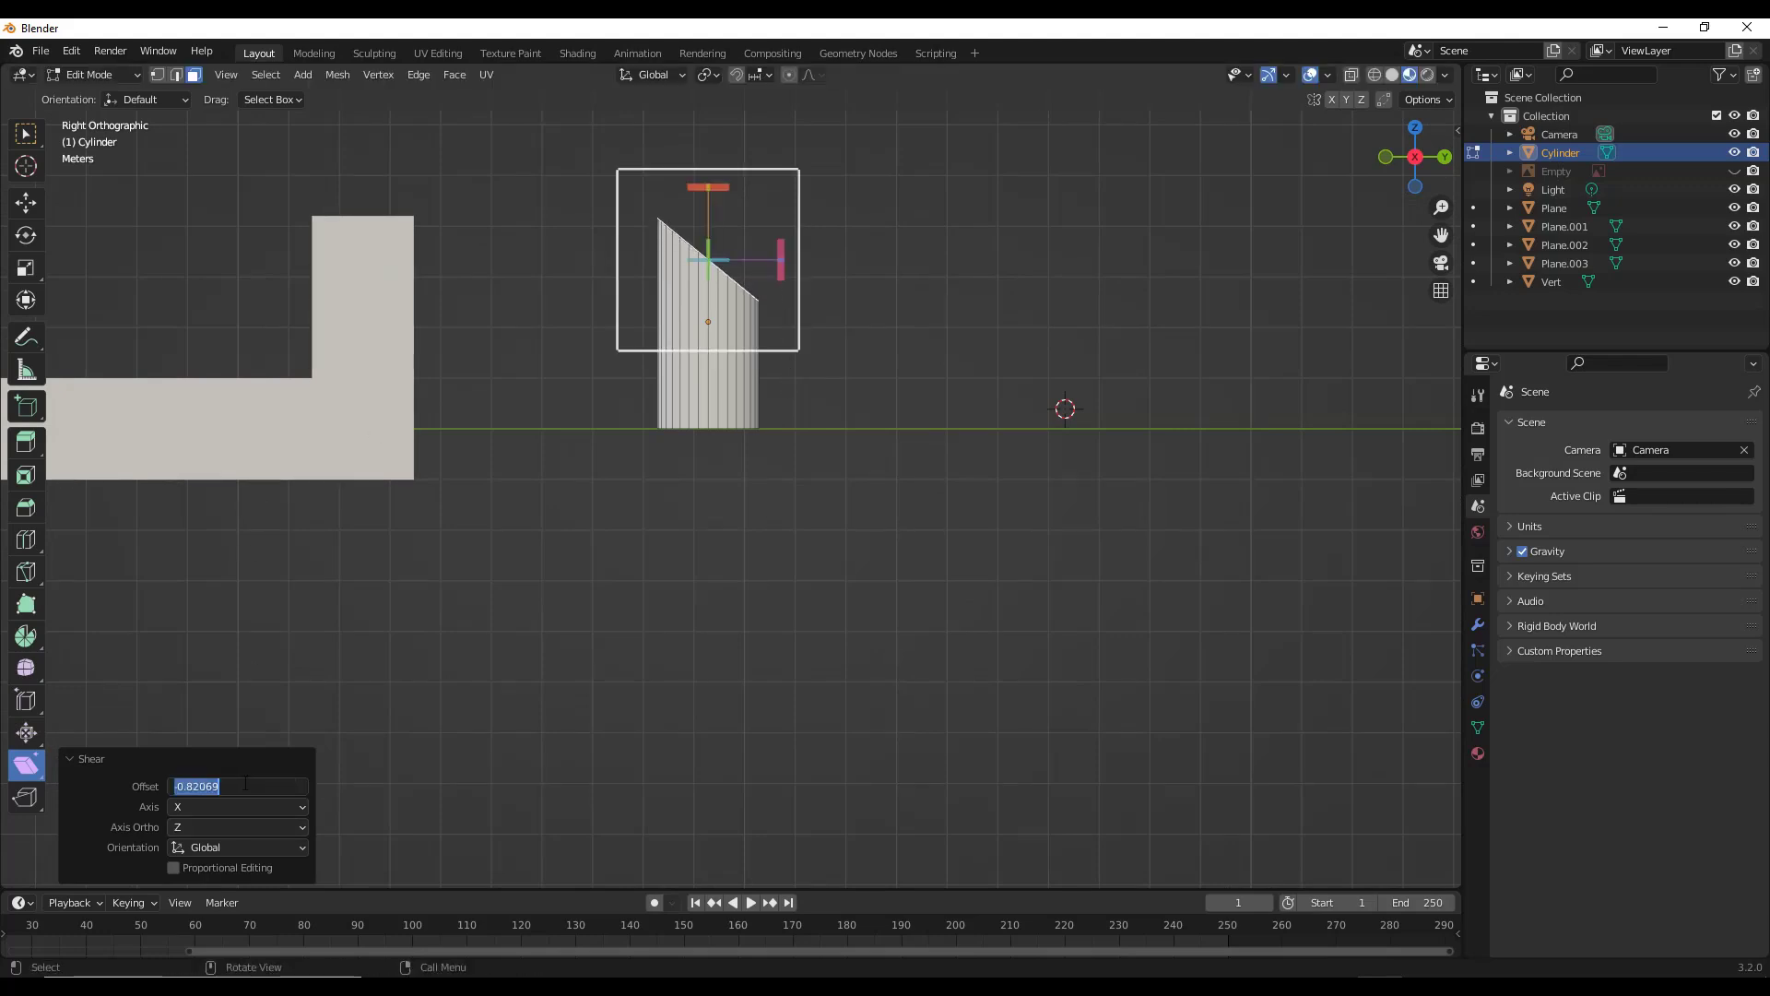
type("-1")
key("Return")
Extrude the pipe 3.7859 m along Y, then 2.7302 m straight up.
key("e")
key("y")
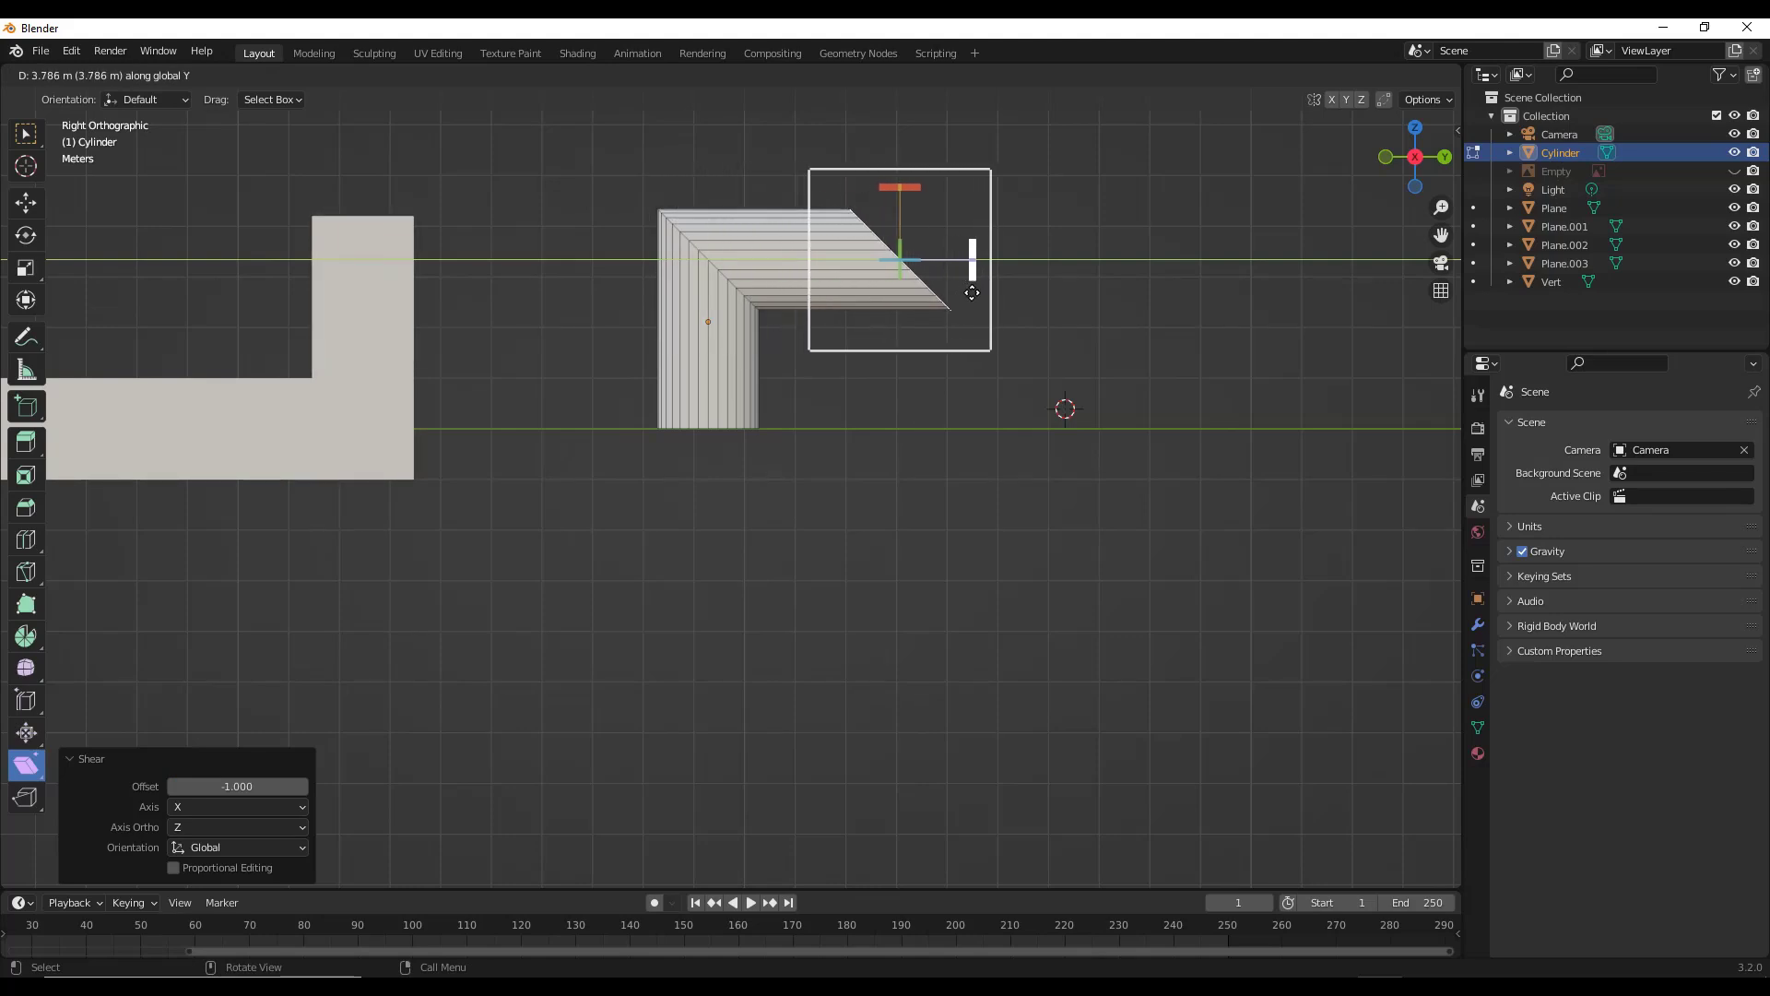
left_click(972, 292)
key("e")
key("z")
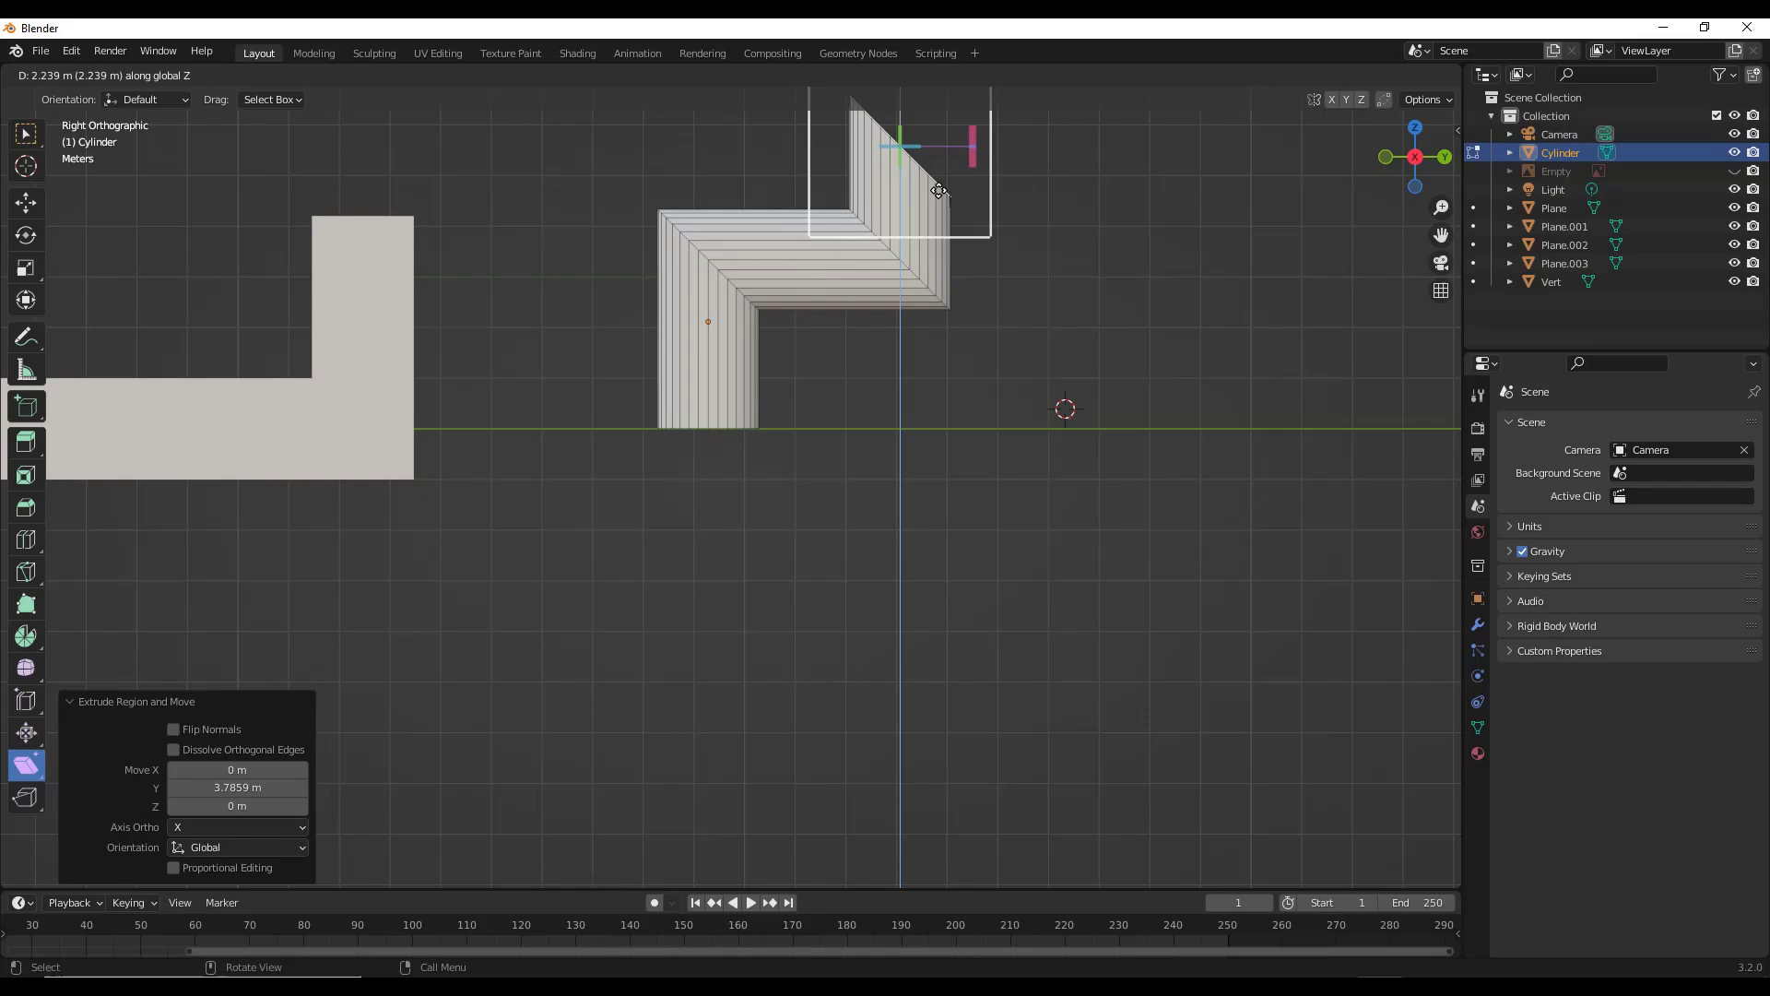
left_click(938, 161)
scroll(939, 161, "down", 3)
middle_click_drag(939, 162, 822, 301)
scroll(822, 300, "up", 3)
Return to Object Mode and orbit to face the upright trim profile Plane.001.
key("Tab")
scroll(796, 327, "down", 1)
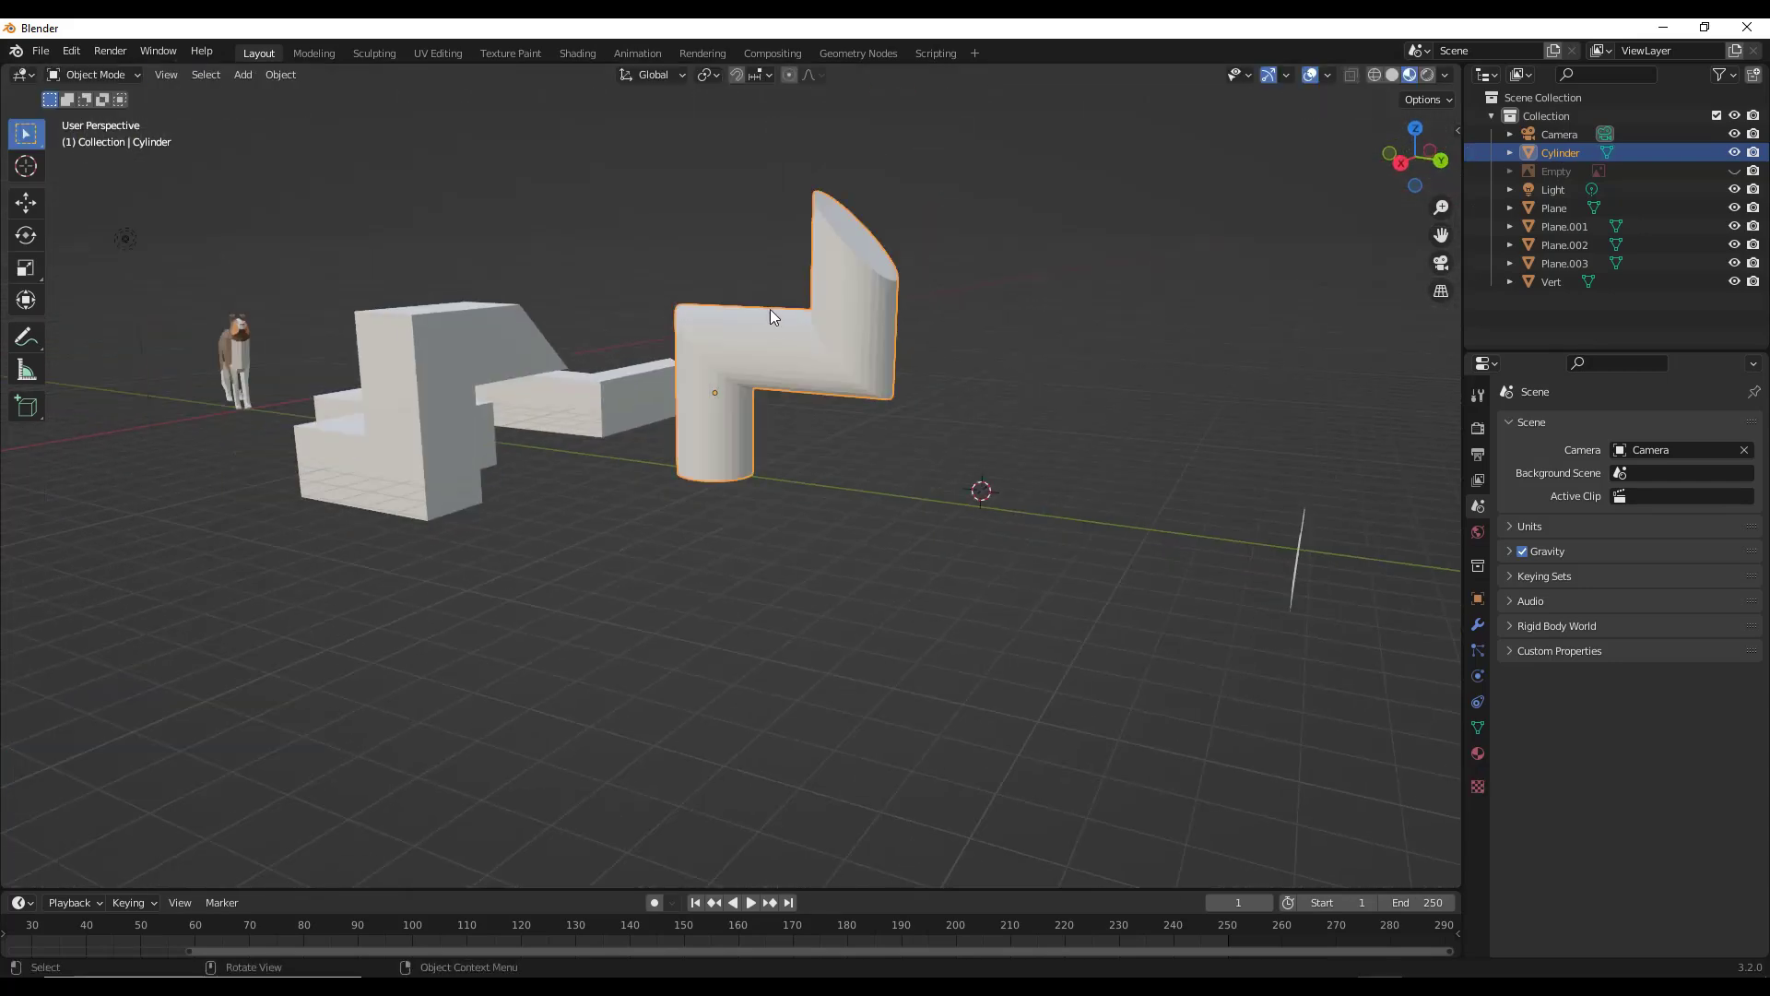
scroll(764, 302, "down", 2)
middle_click_drag(765, 301, 1198, 454)
scroll(981, 407, "up", 5)
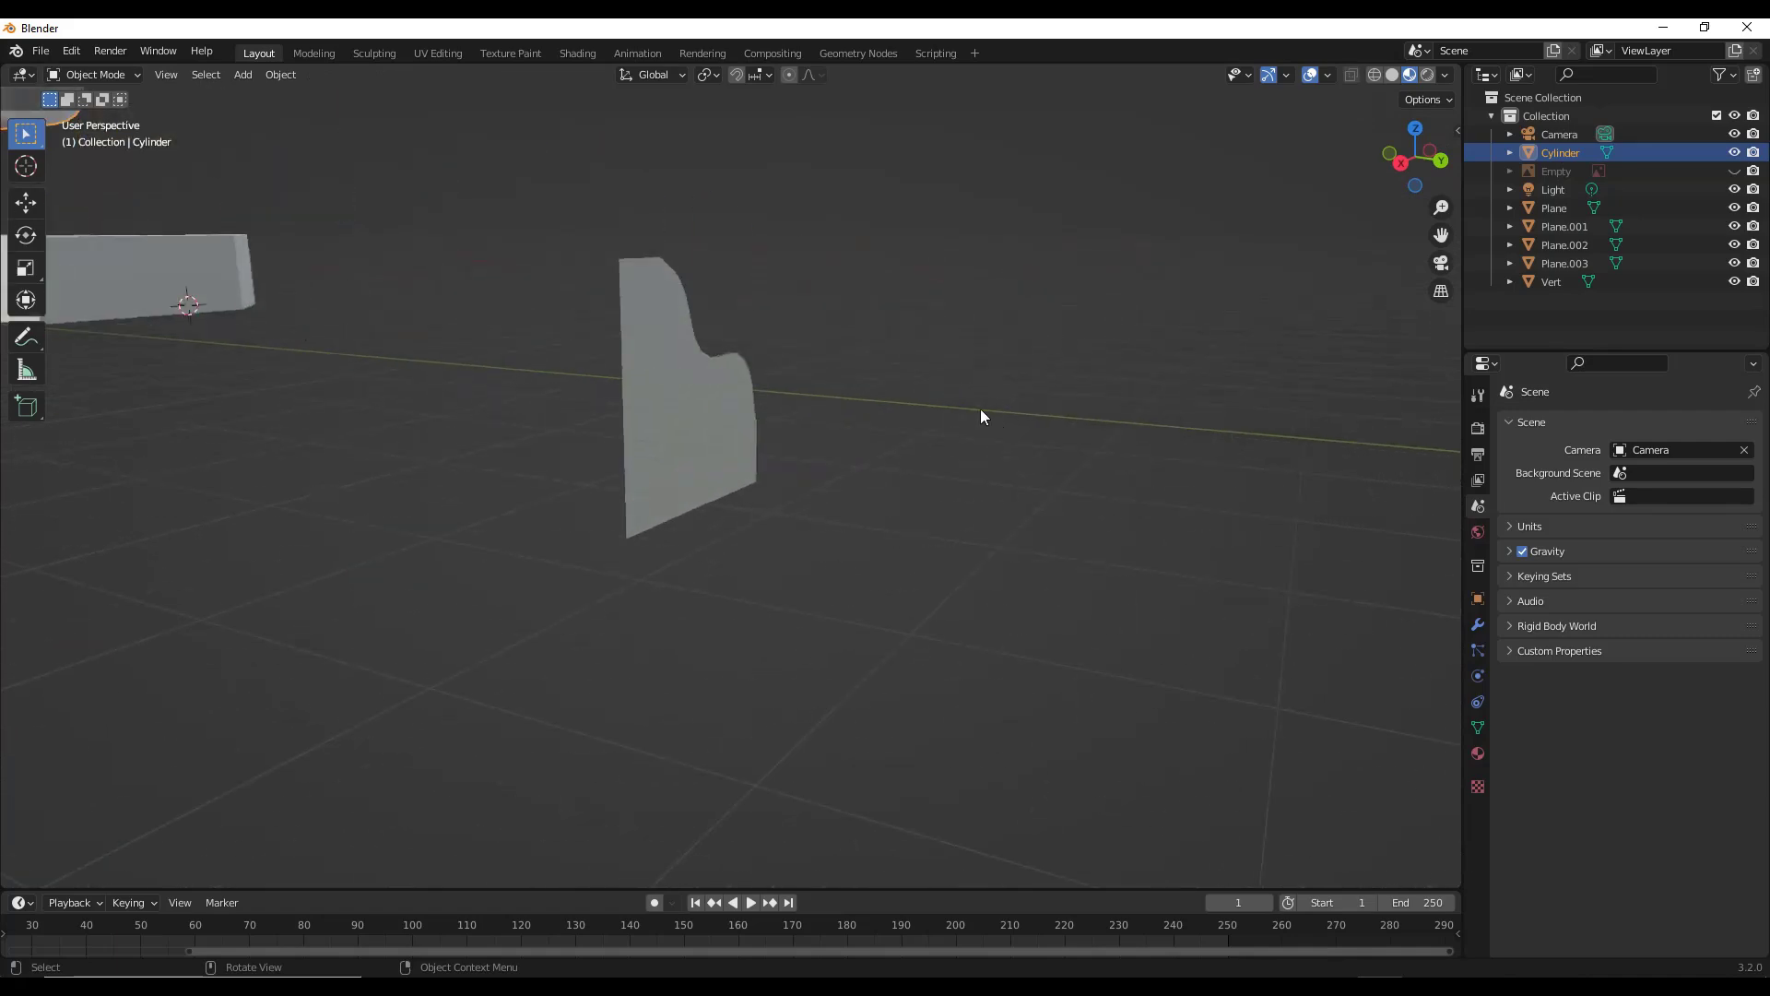
middle_click_drag(981, 407, 855, 376)
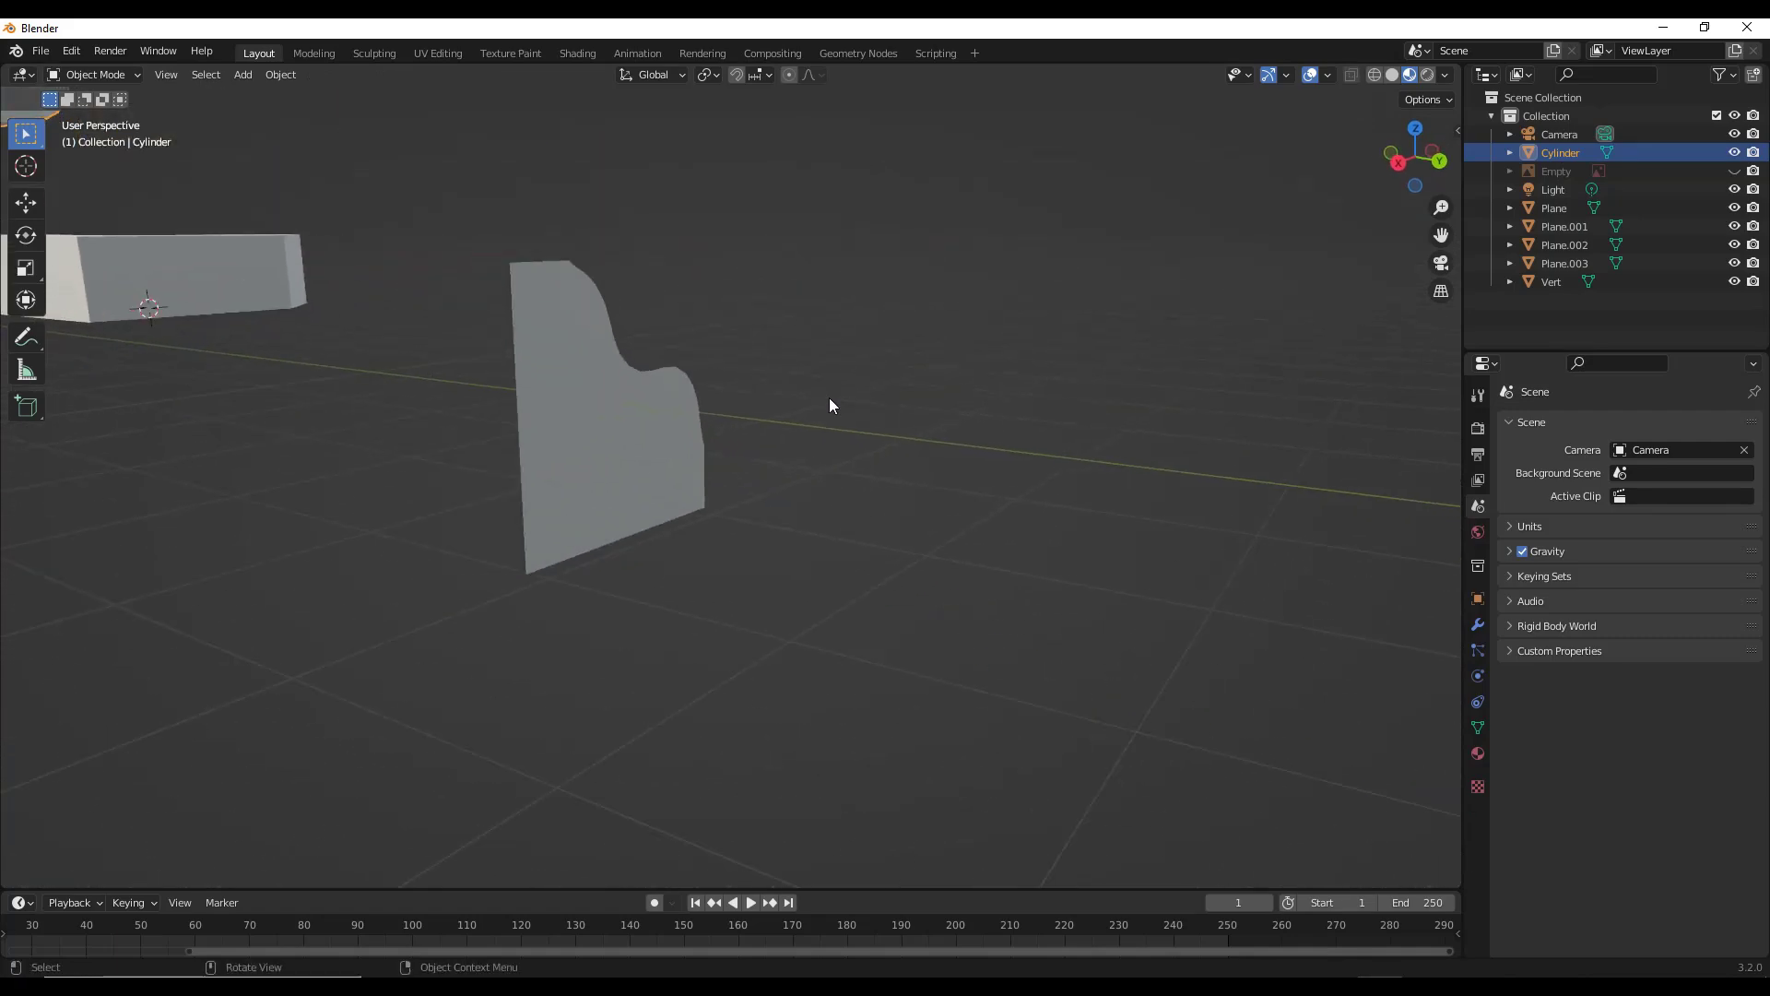
Select Plane.001 and extrude the whole profile -3.2931 m along its normal.
left_click(627, 428)
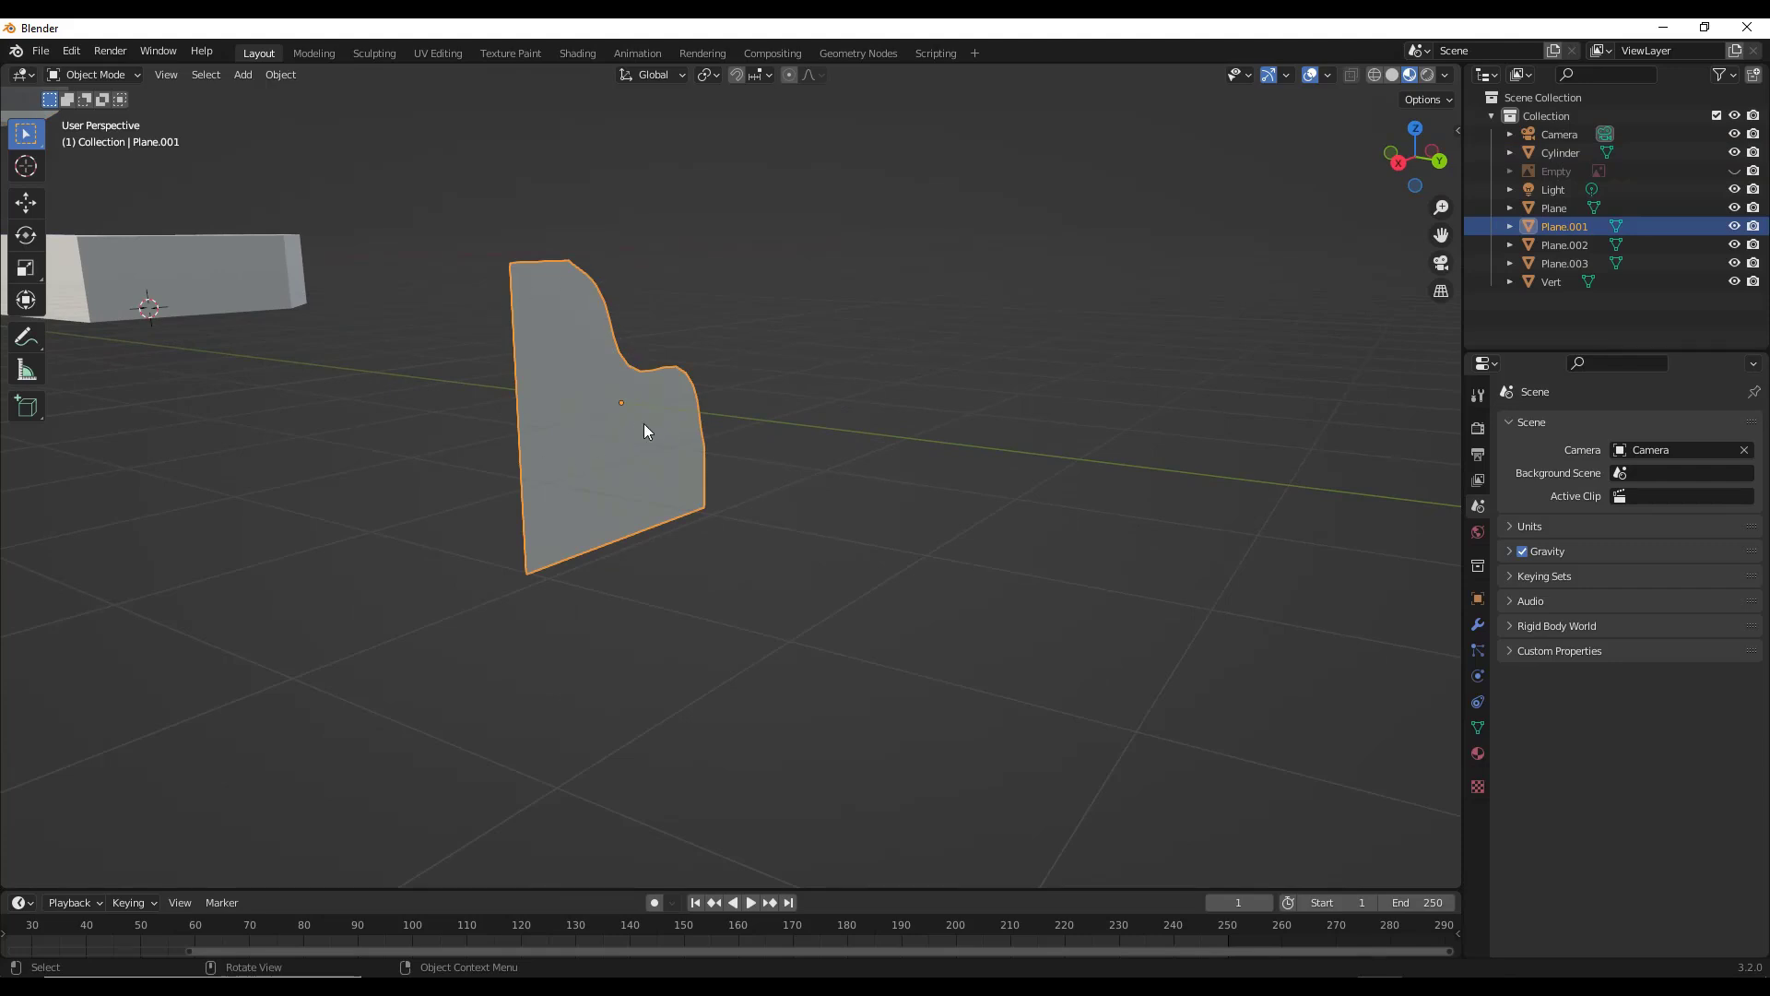
key("Tab")
key("a")
key("e")
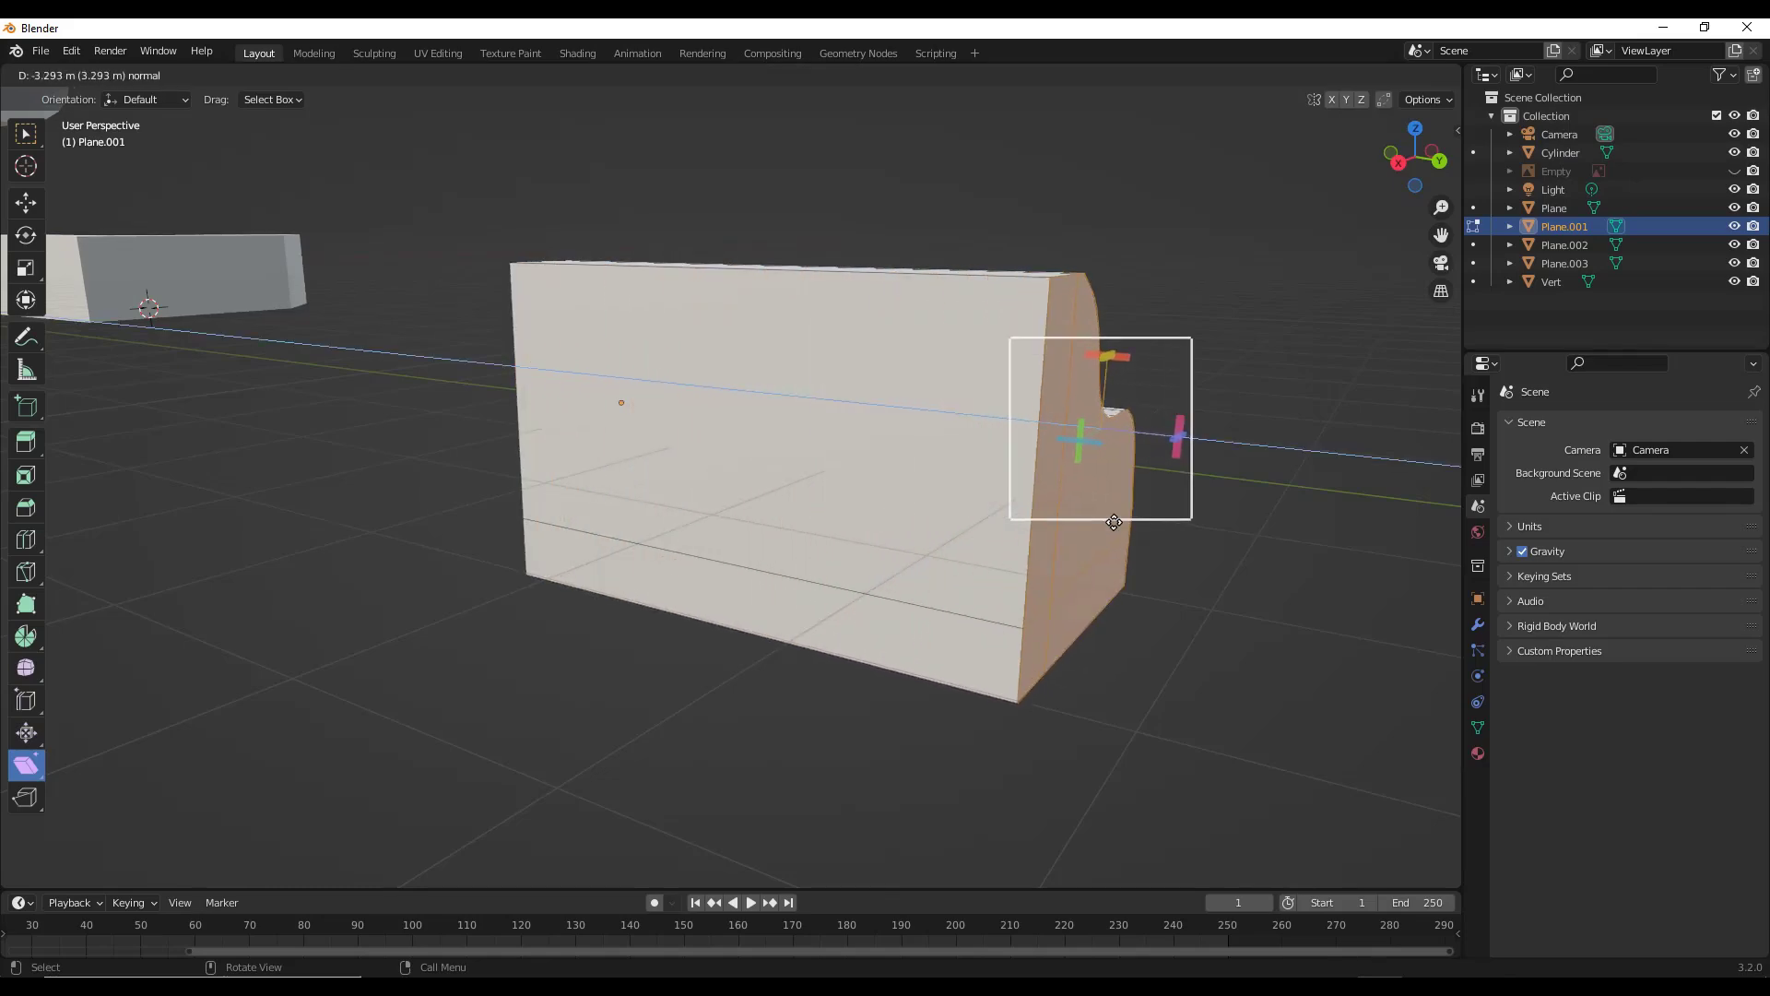
left_click(1109, 523)
middle_click_drag(1109, 522, 1003, 473)
In Top view, shear the moulding's end face at offset -1 to form the mitre.
key("r")
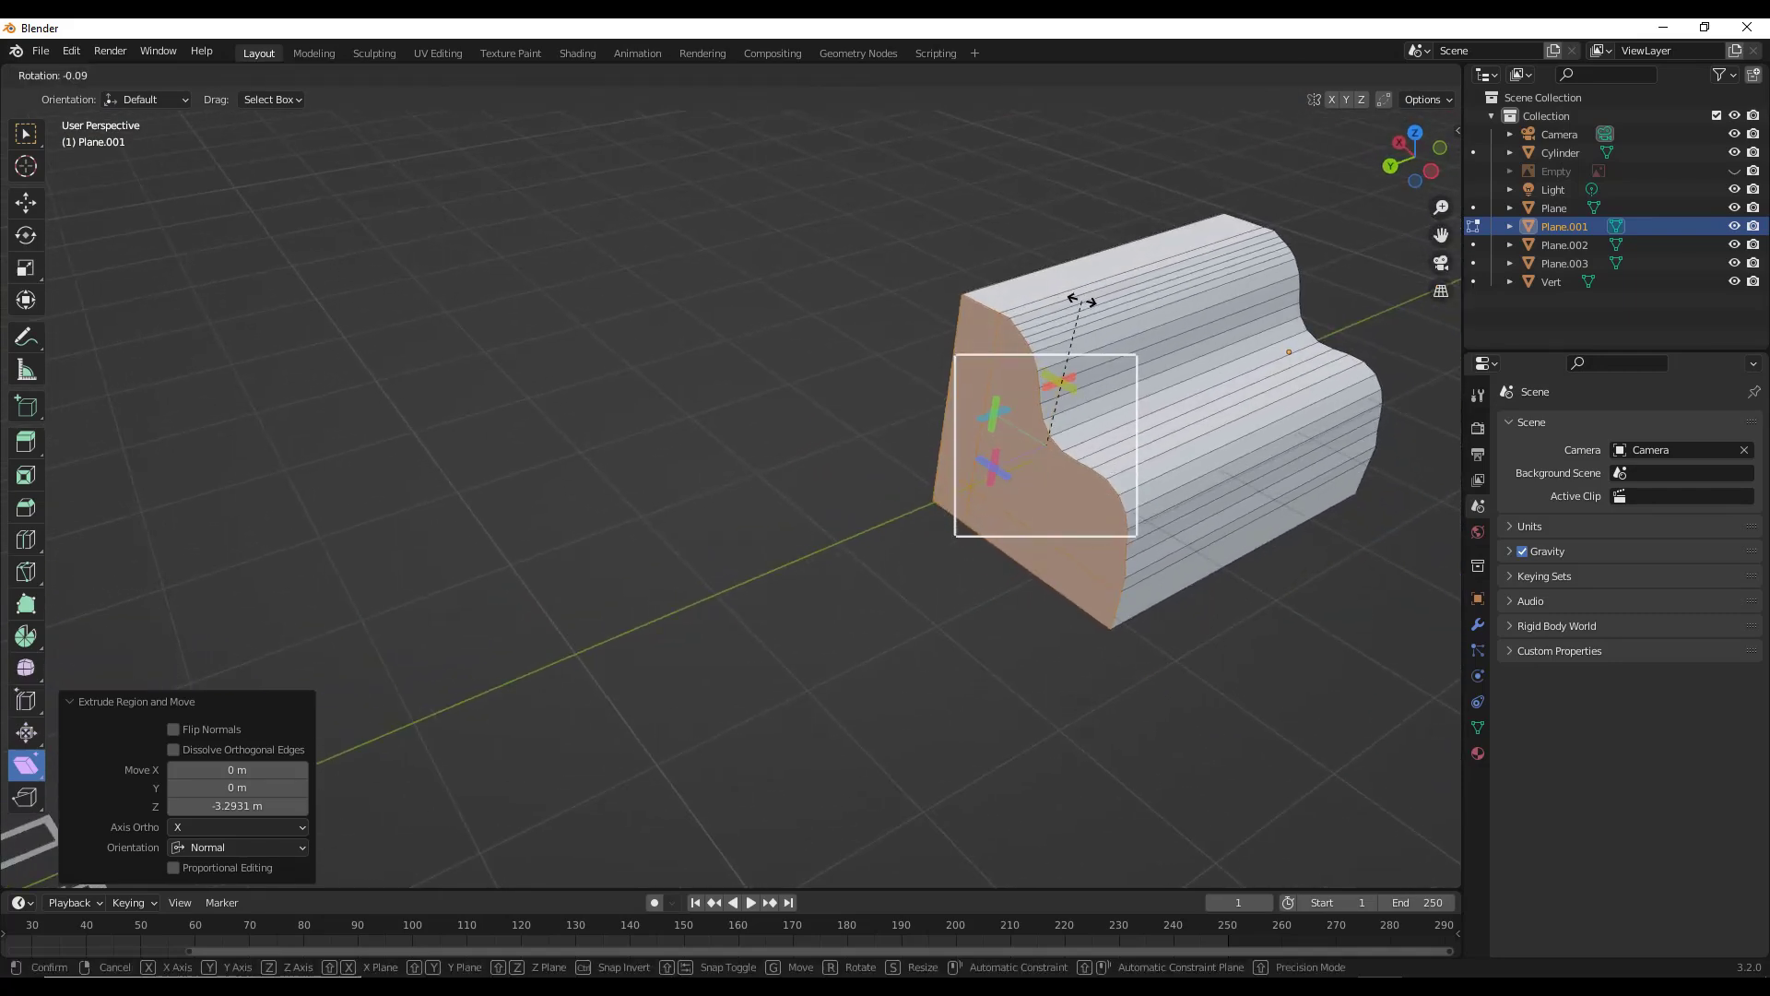
key("z")
left_click(1219, 373)
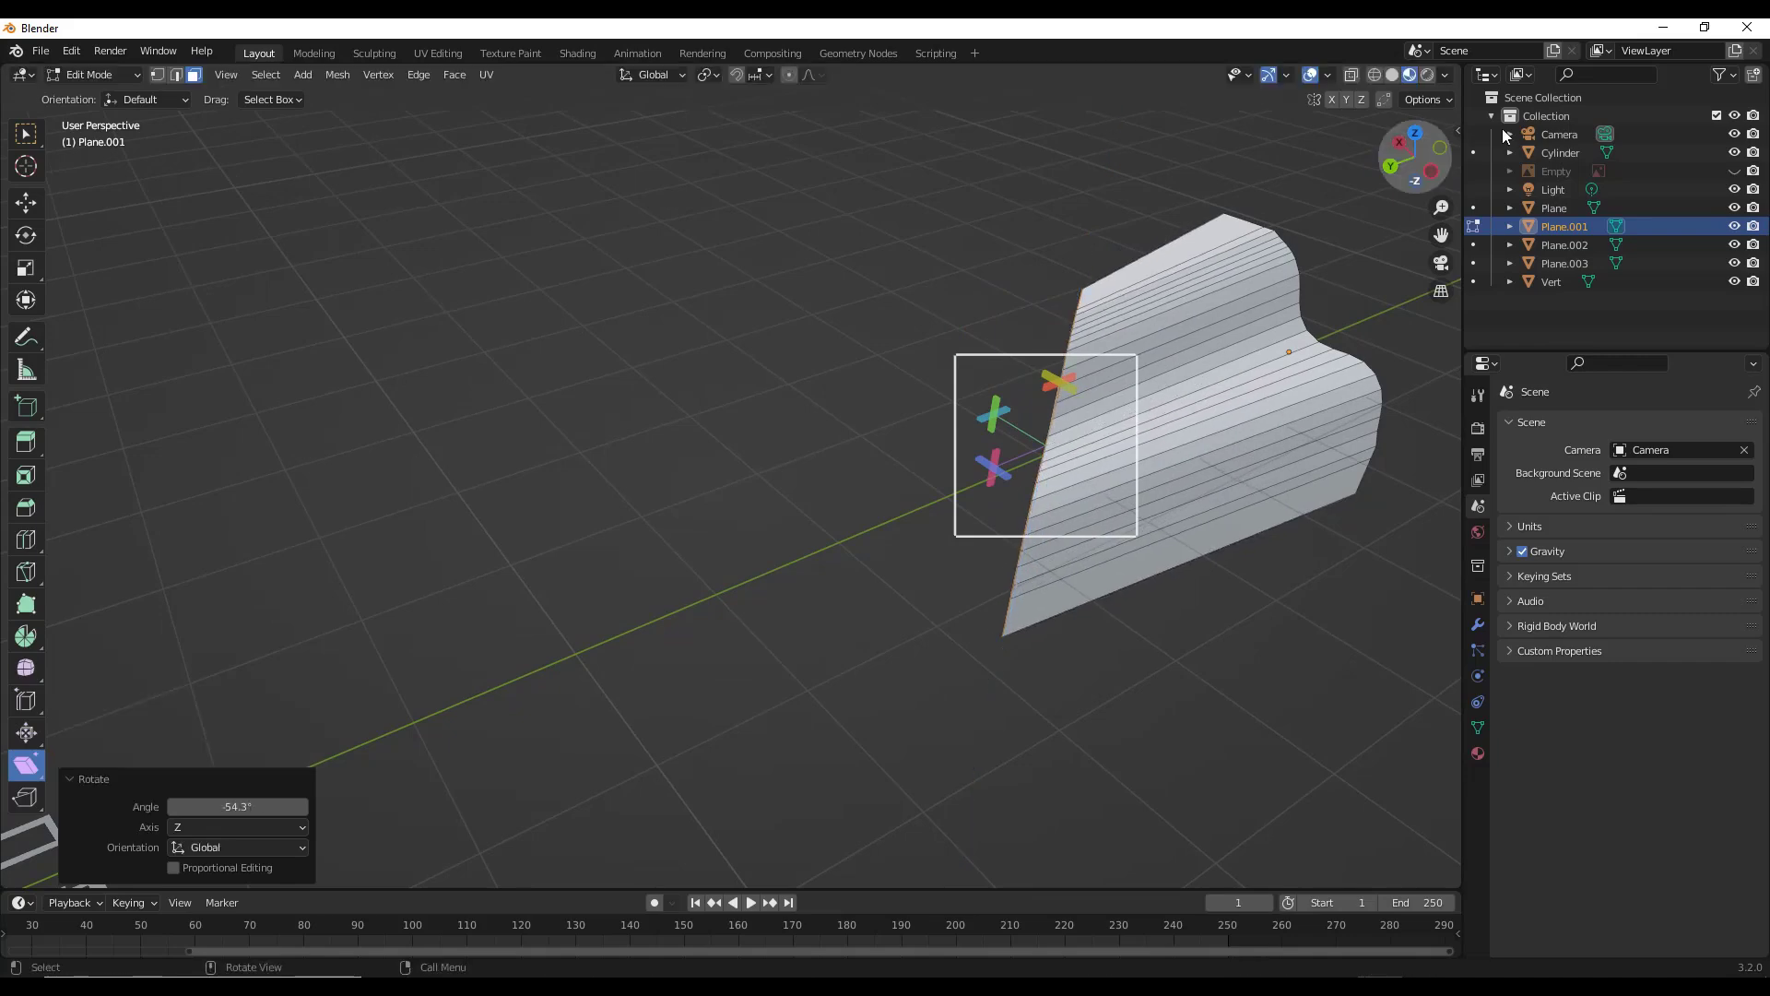
left_click(1415, 133)
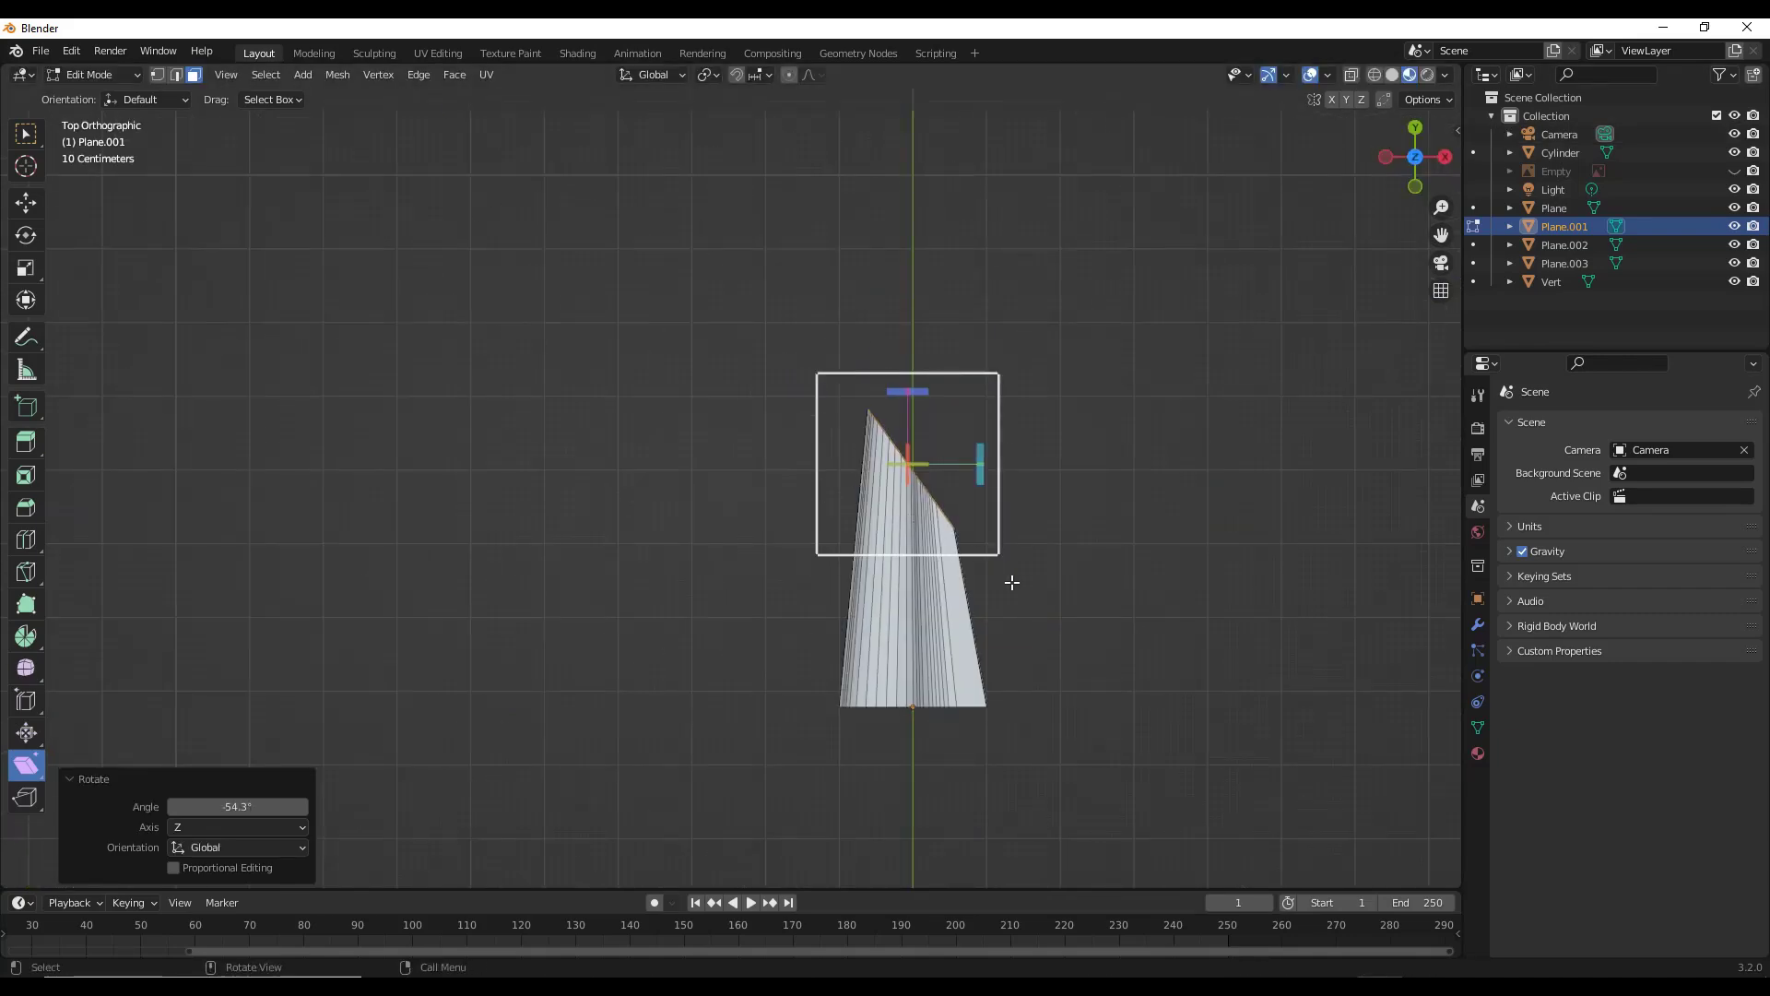
key("ctrl+z")
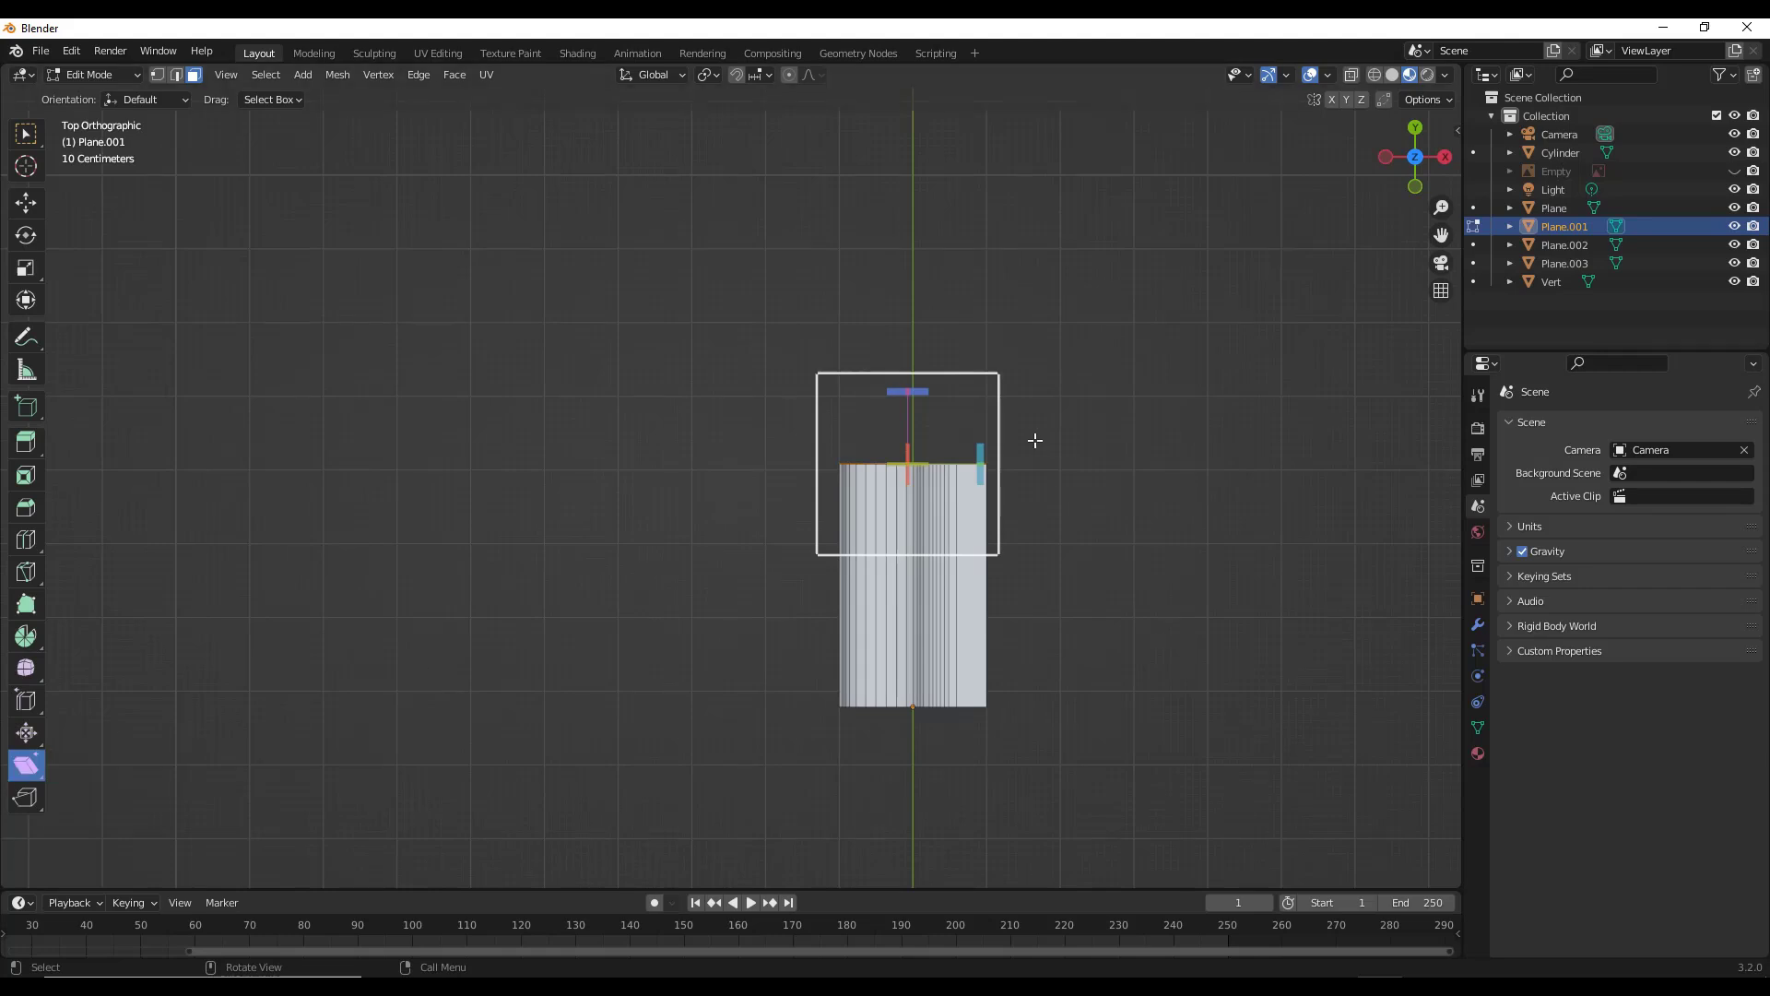
left_click_drag(976, 459, 972, 556)
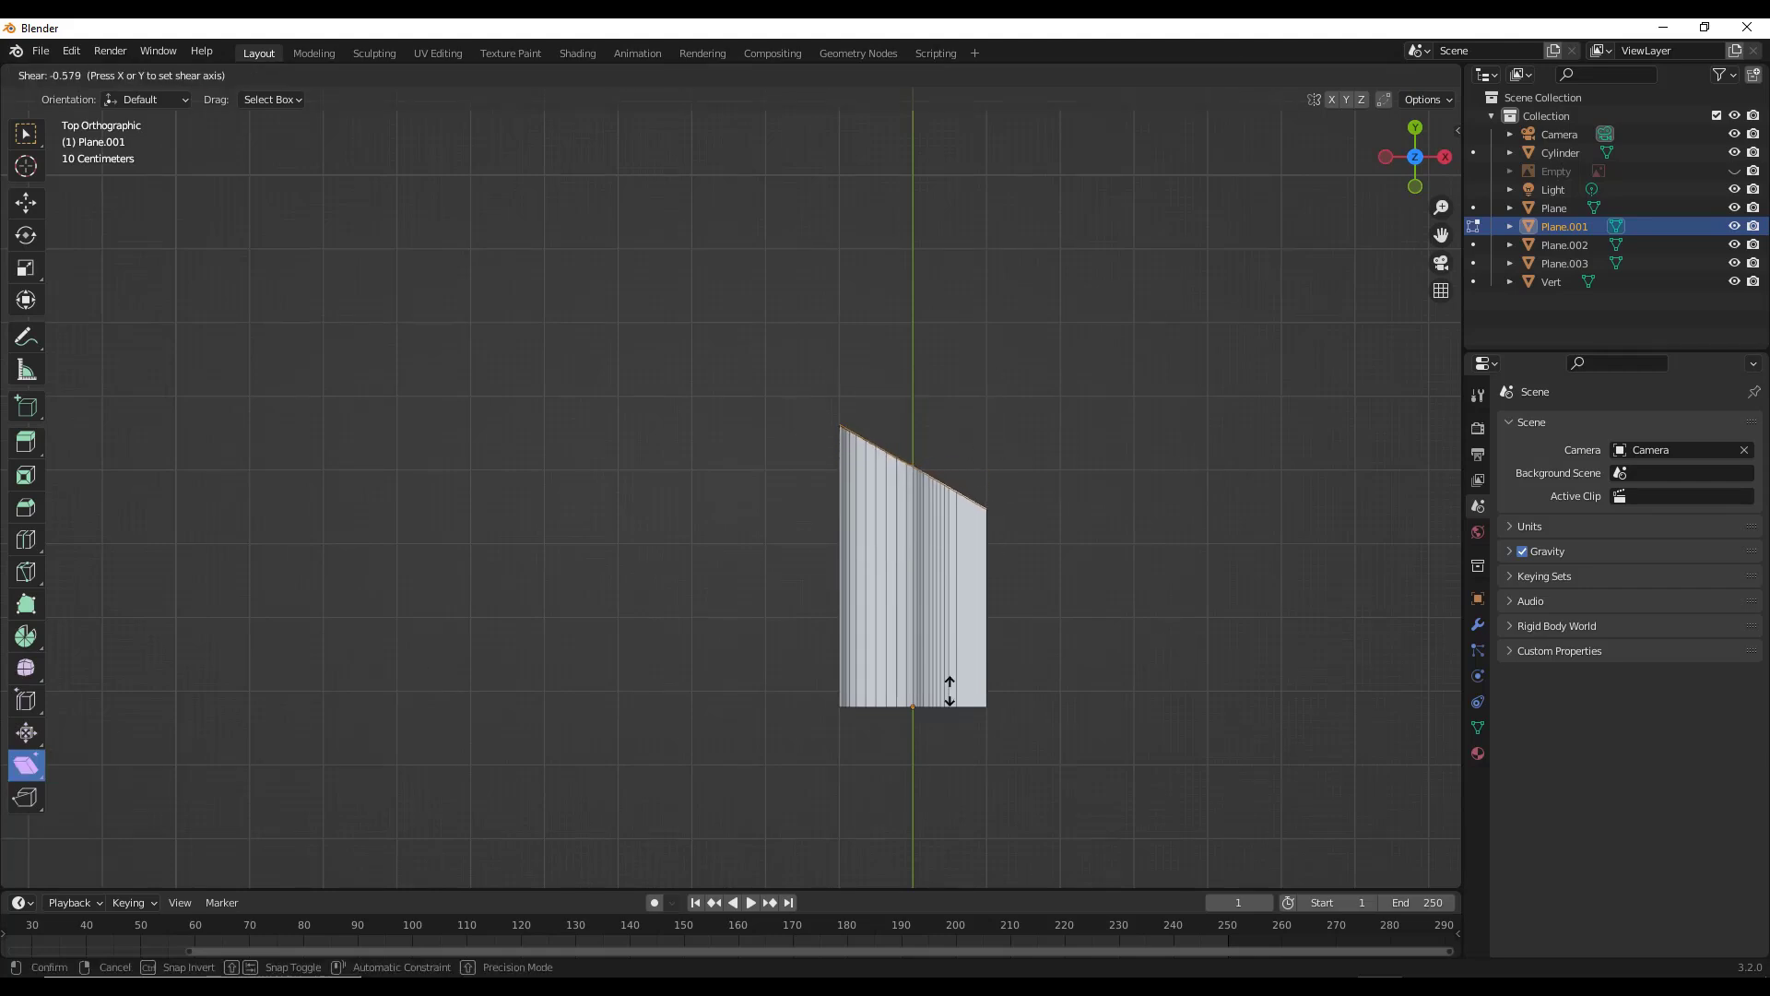
left_click_drag(934, 800, 935, 816)
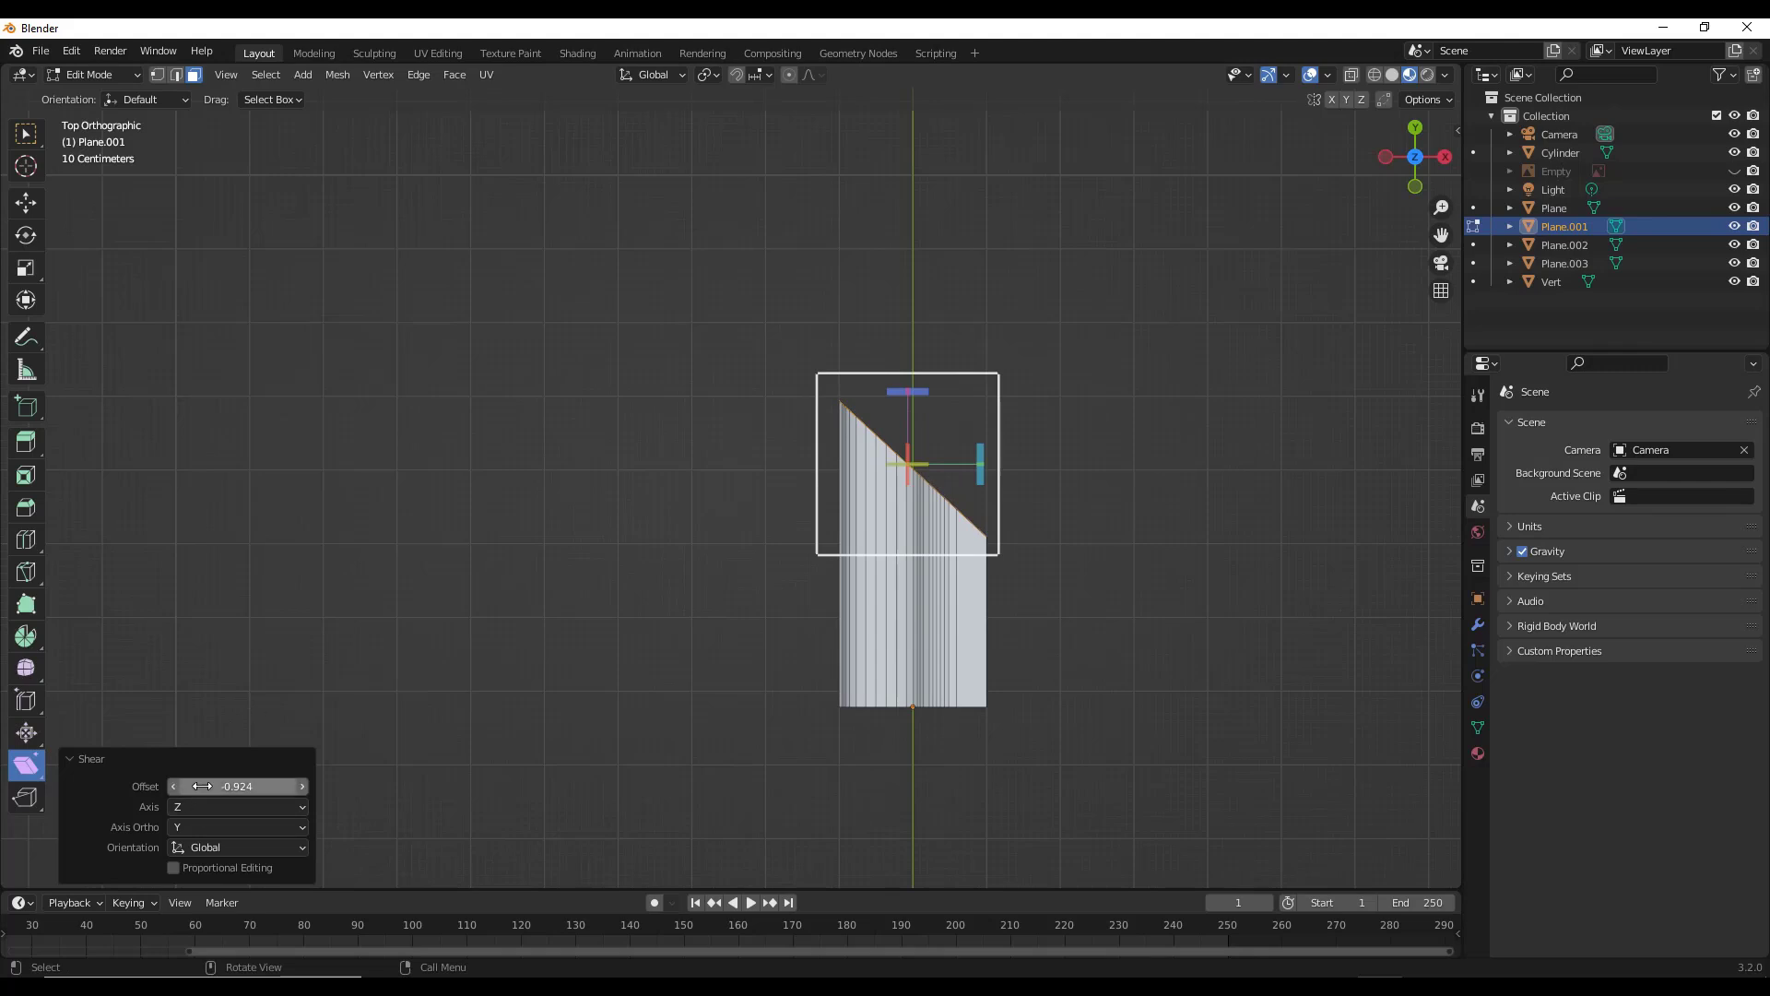
type("-1")
key("Return")
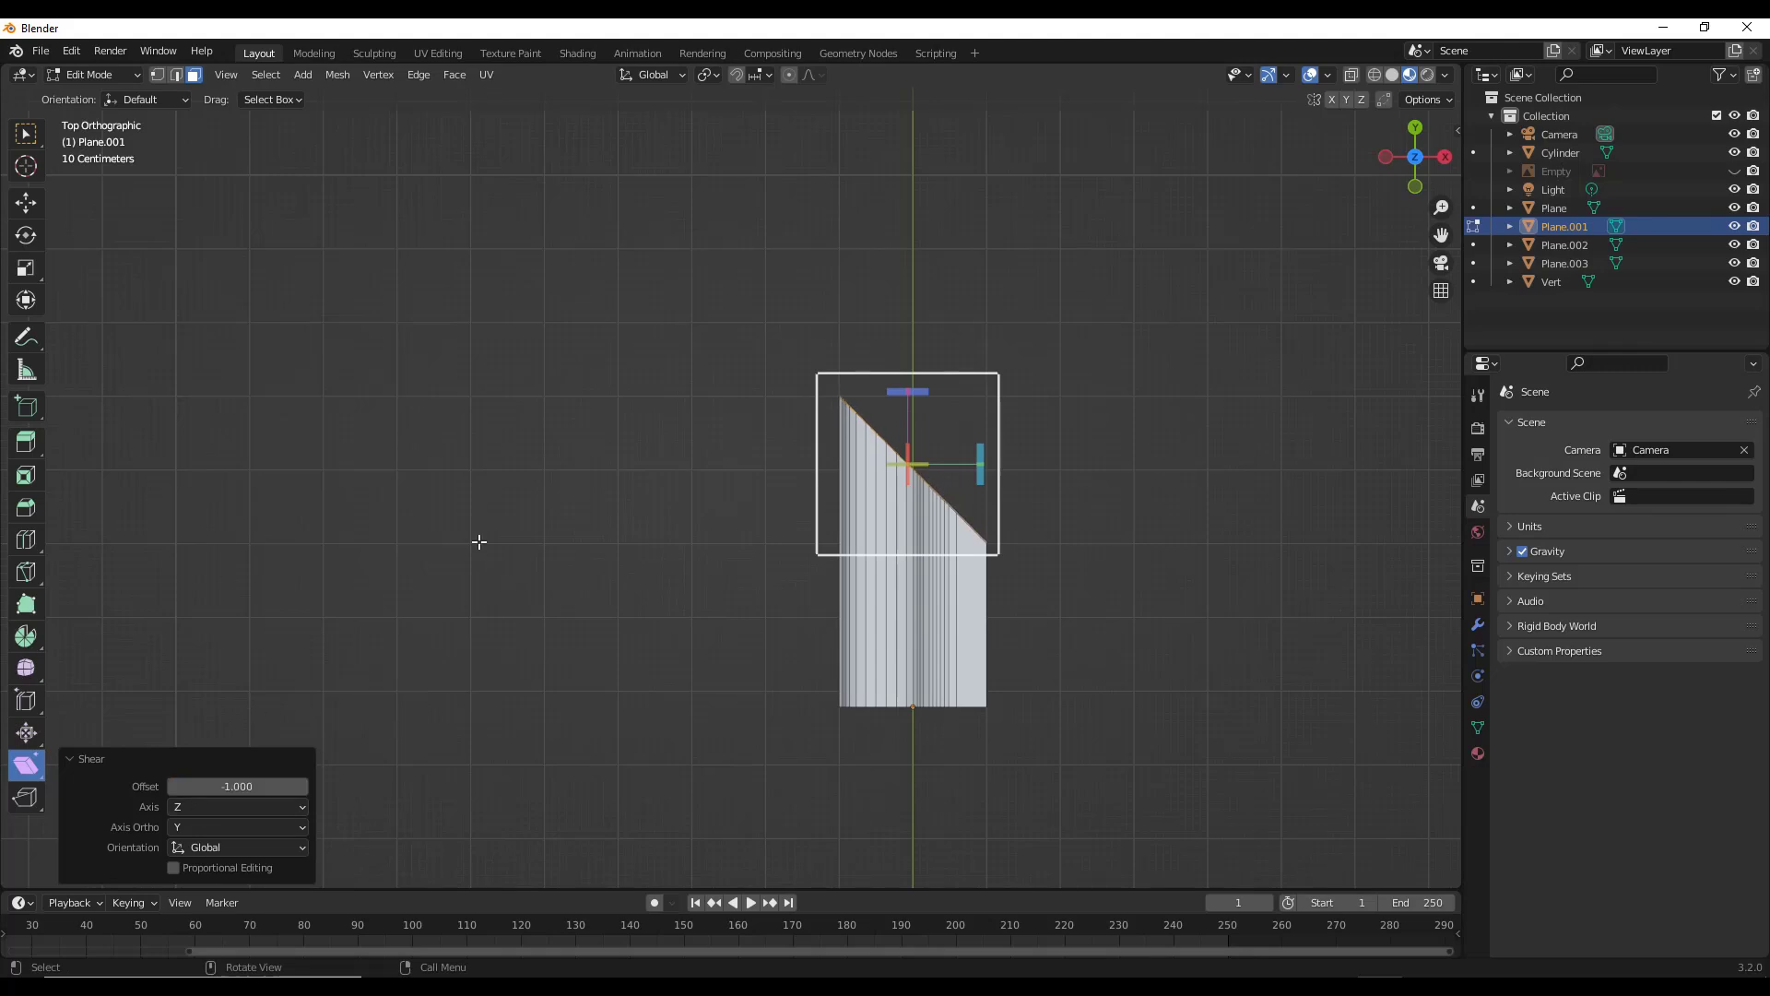
Extrude the second leg along X to 3.6779 m and shear its far end.
key("e")
key("x")
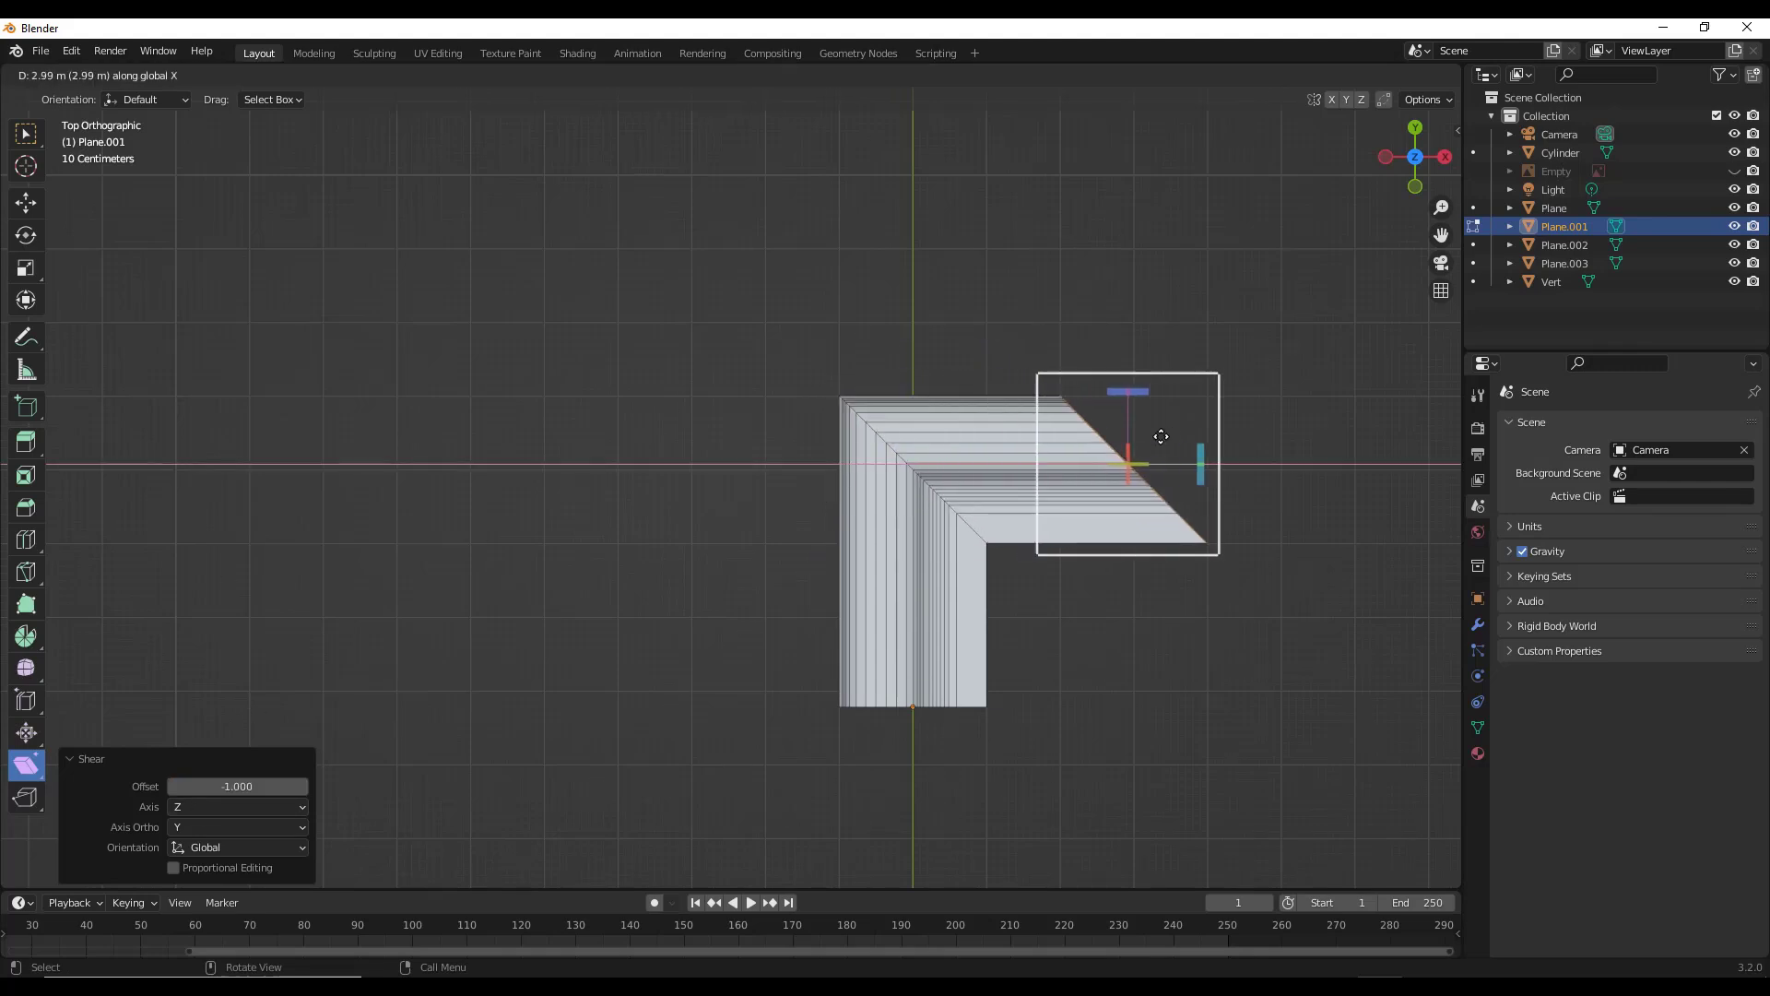
right_click(1210, 436)
left_click_drag(1251, 468, 1250, 473)
key("ctrl+z")
left_click_drag(1178, 391, 1228, 385)
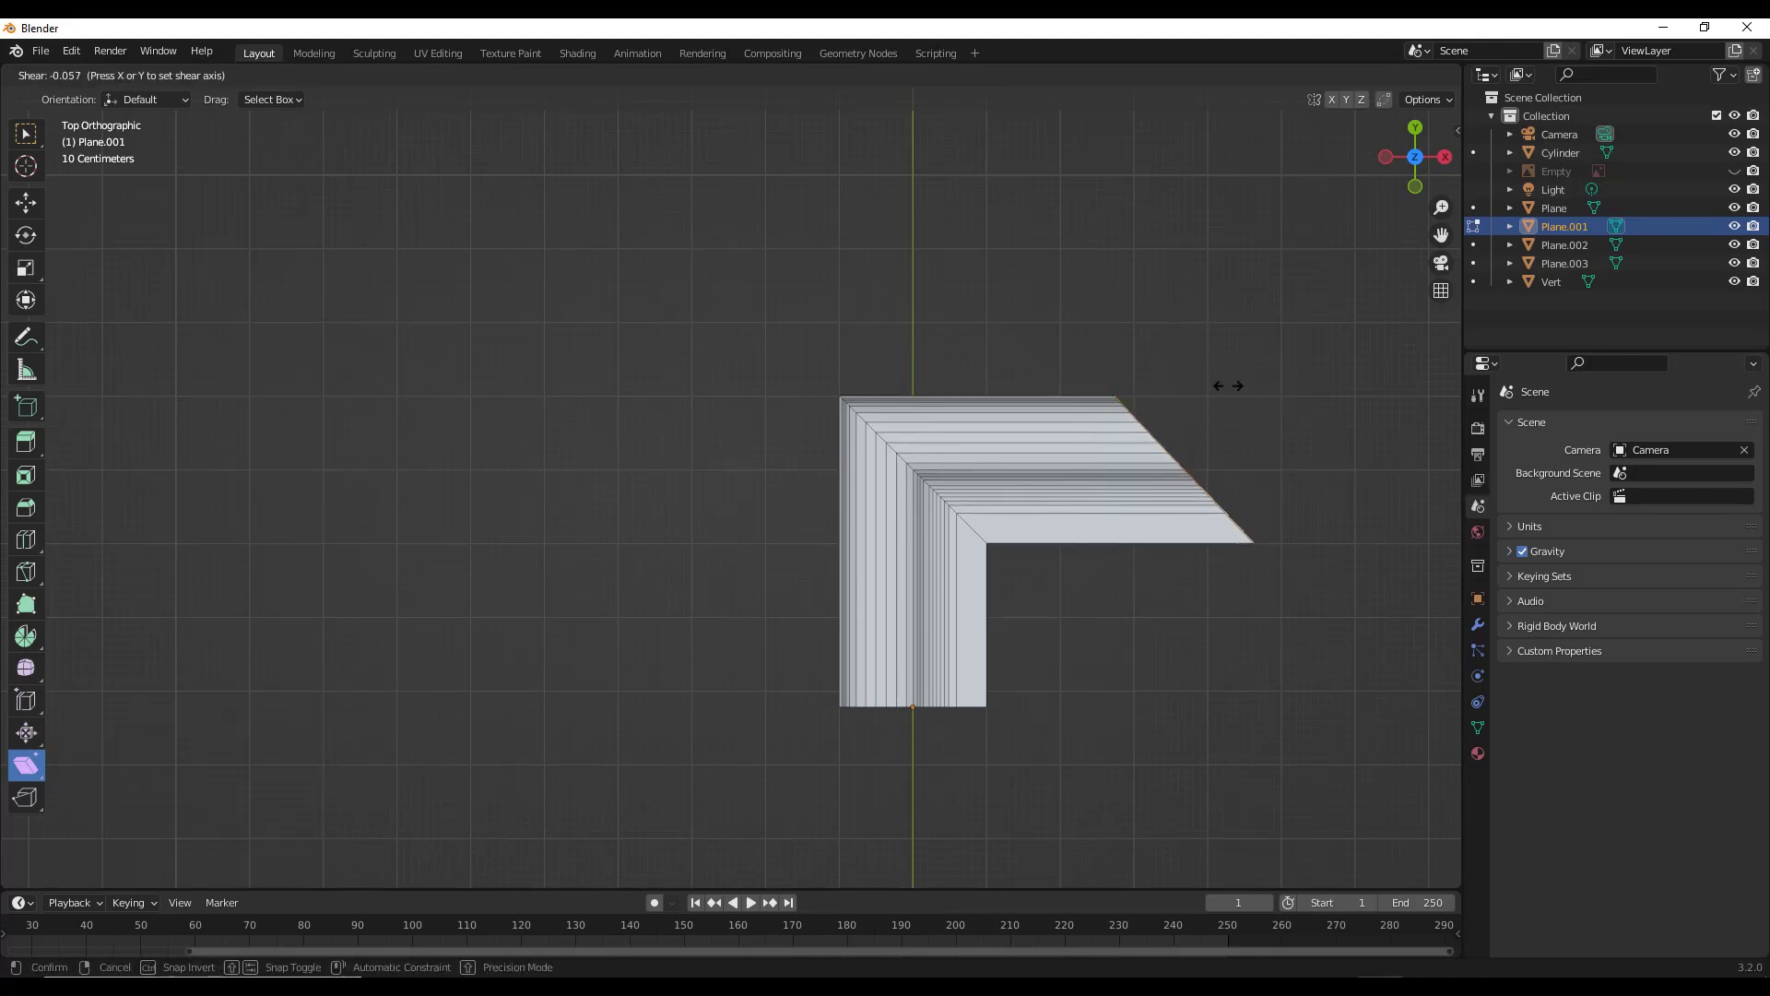
left_click_drag(461, 442, 997, 514)
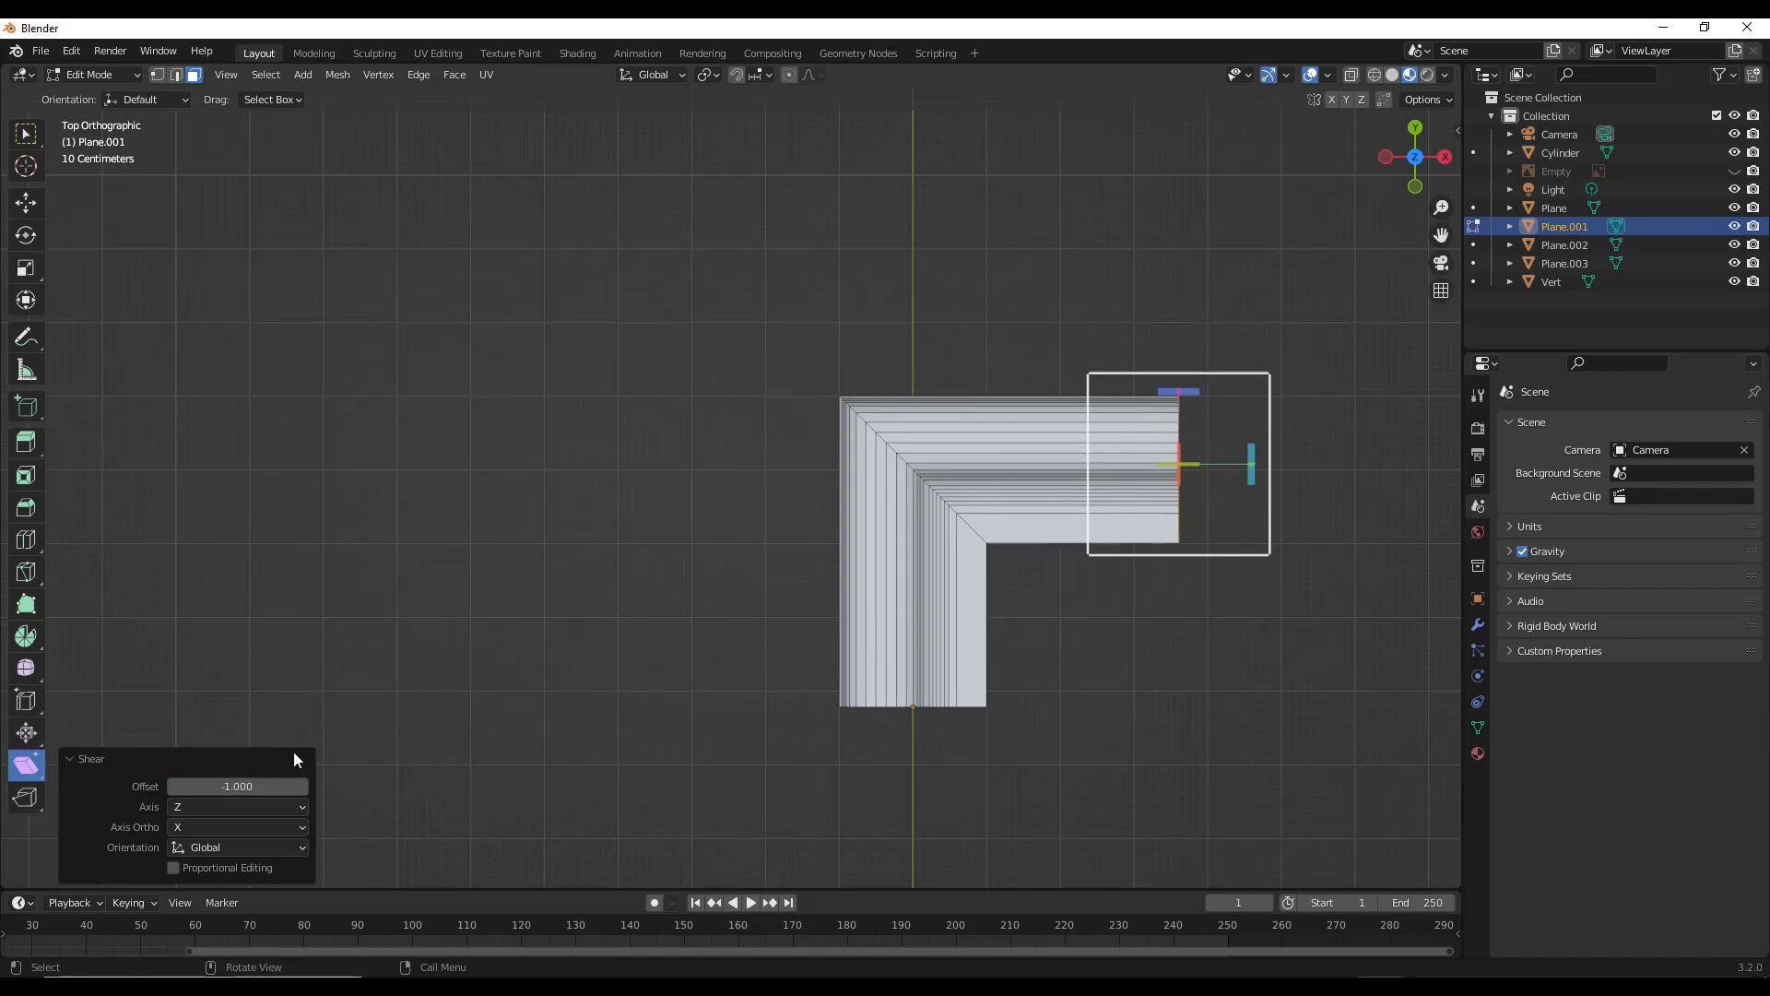
Orbit to a tilted perspective and return to Object Mode to inspect the corner.
middle_click_drag(802, 467, 1149, 431)
scroll(1145, 453, "up", 6)
key("Tab")
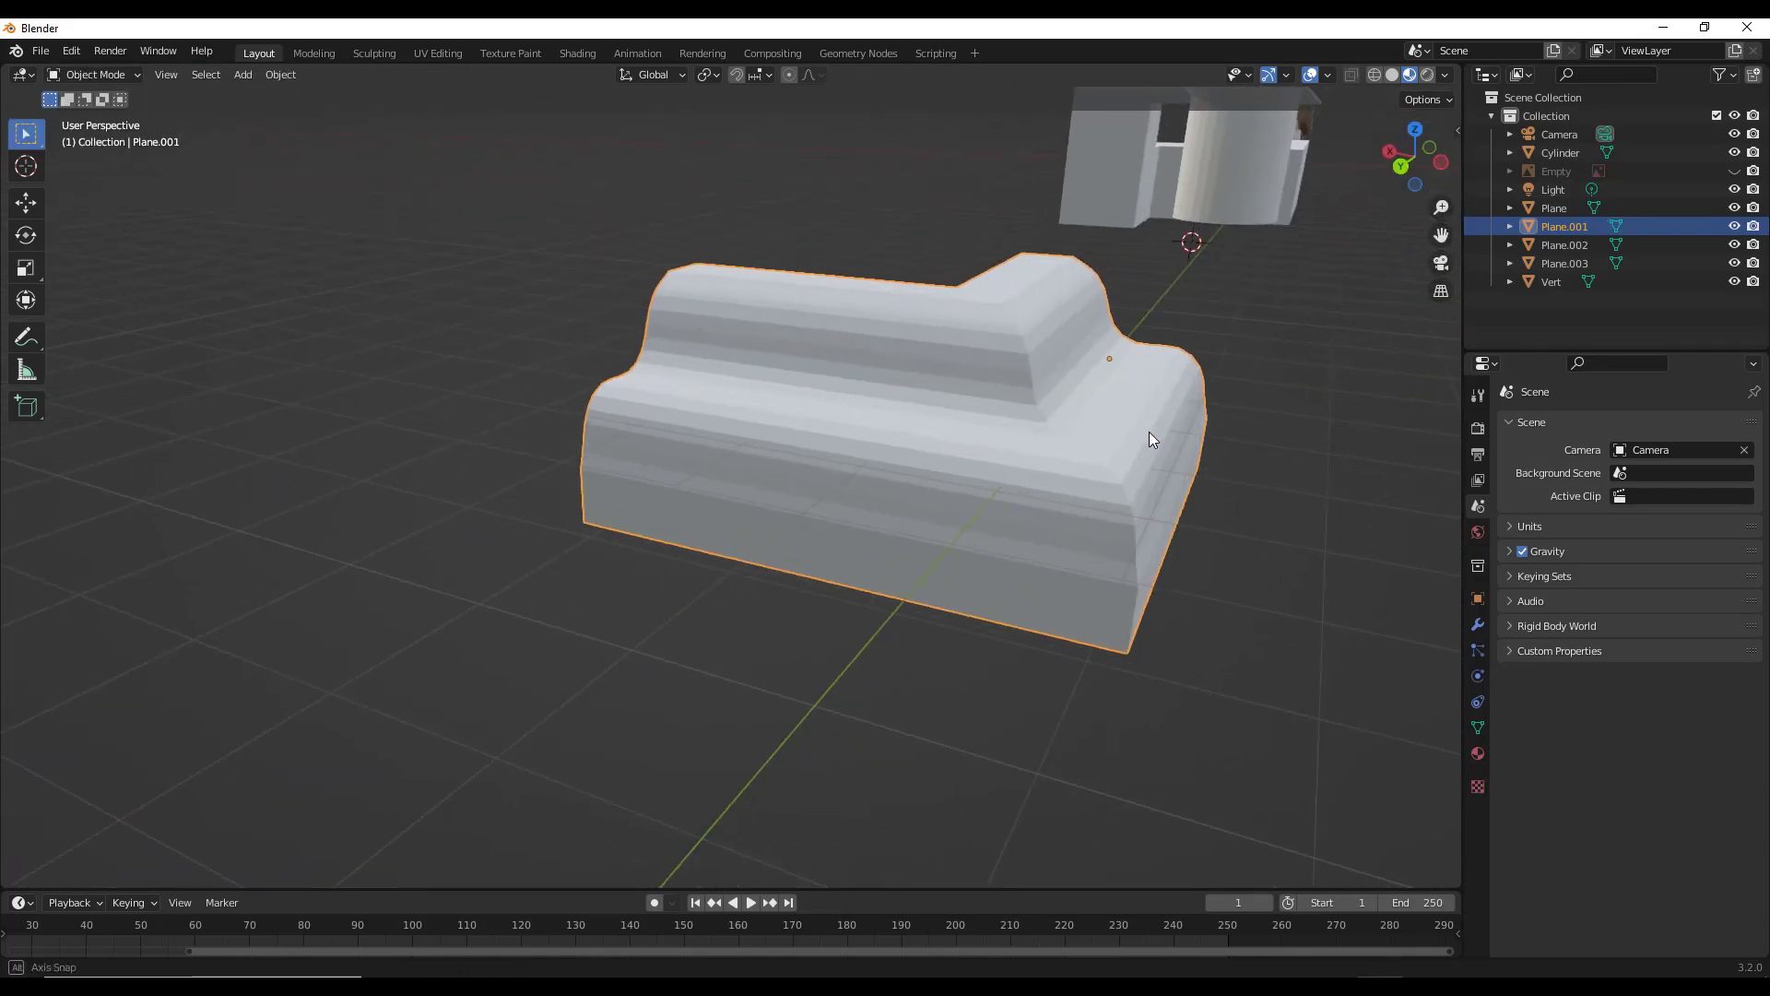
Zoom and orbit over to the flat floor-plan-like profile and select the Vert object.
scroll(1152, 429, "down", 5)
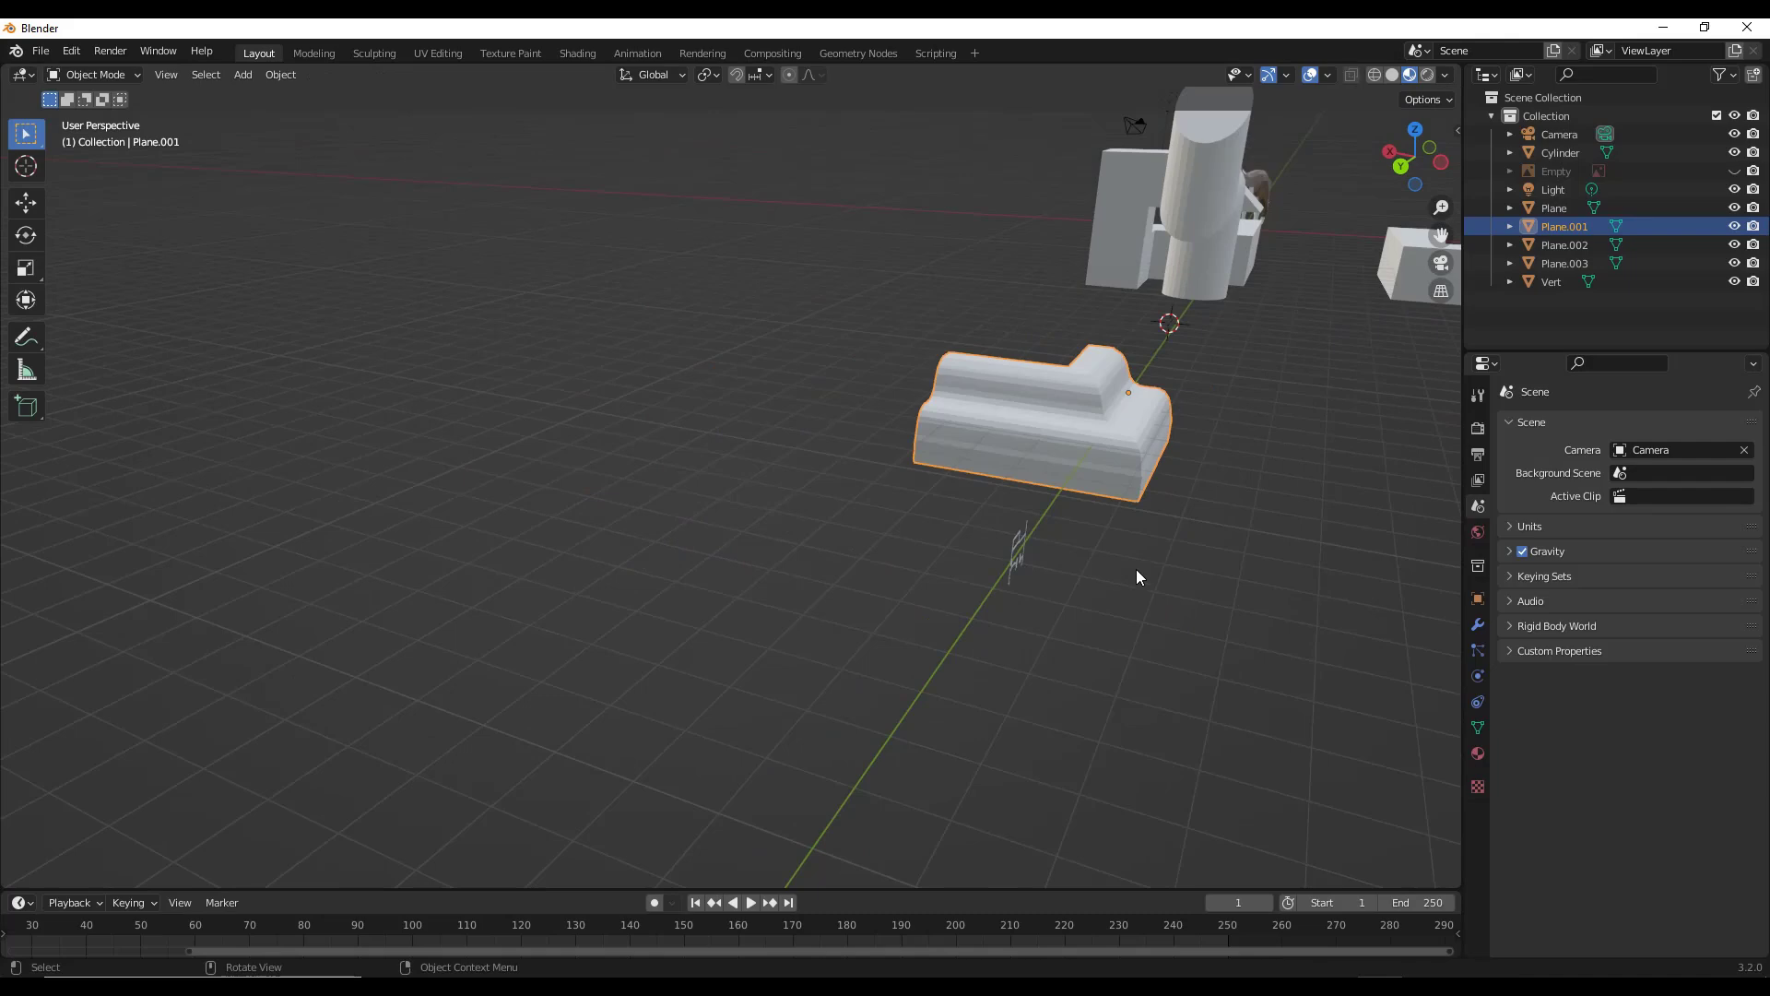
middle_click_drag(1160, 589, 1131, 584)
scroll(761, 484, "up", 6)
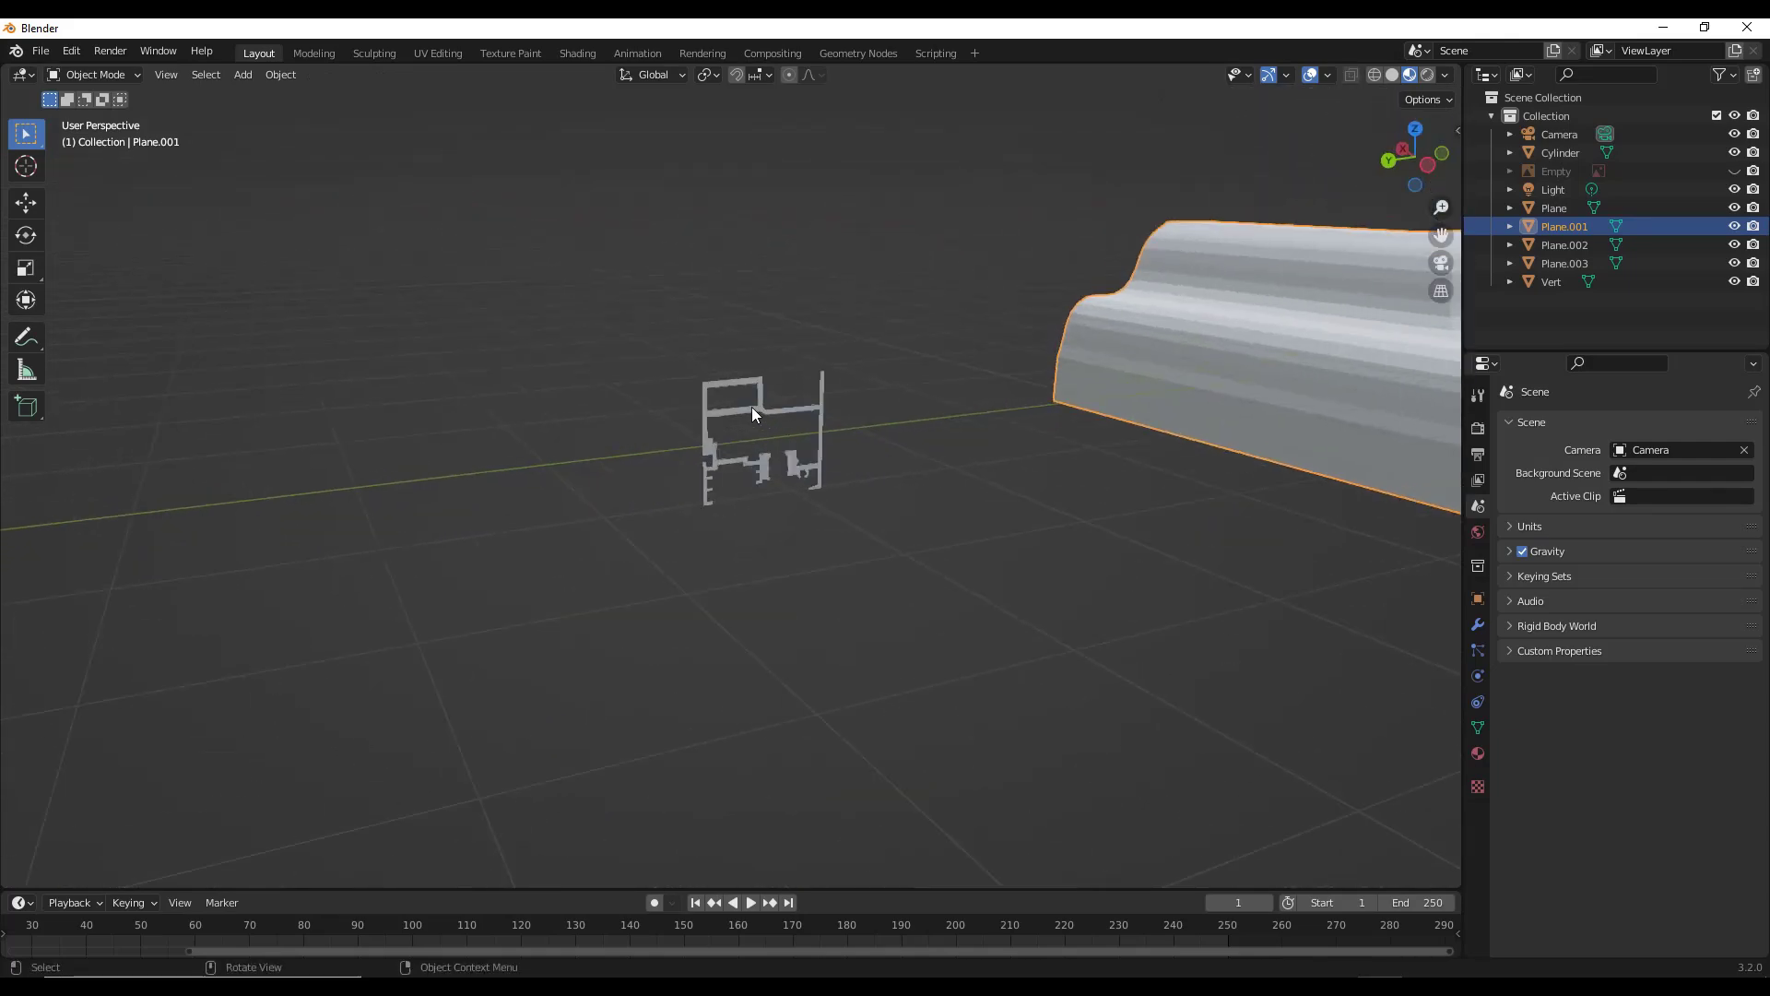
scroll(737, 417, "up", 1)
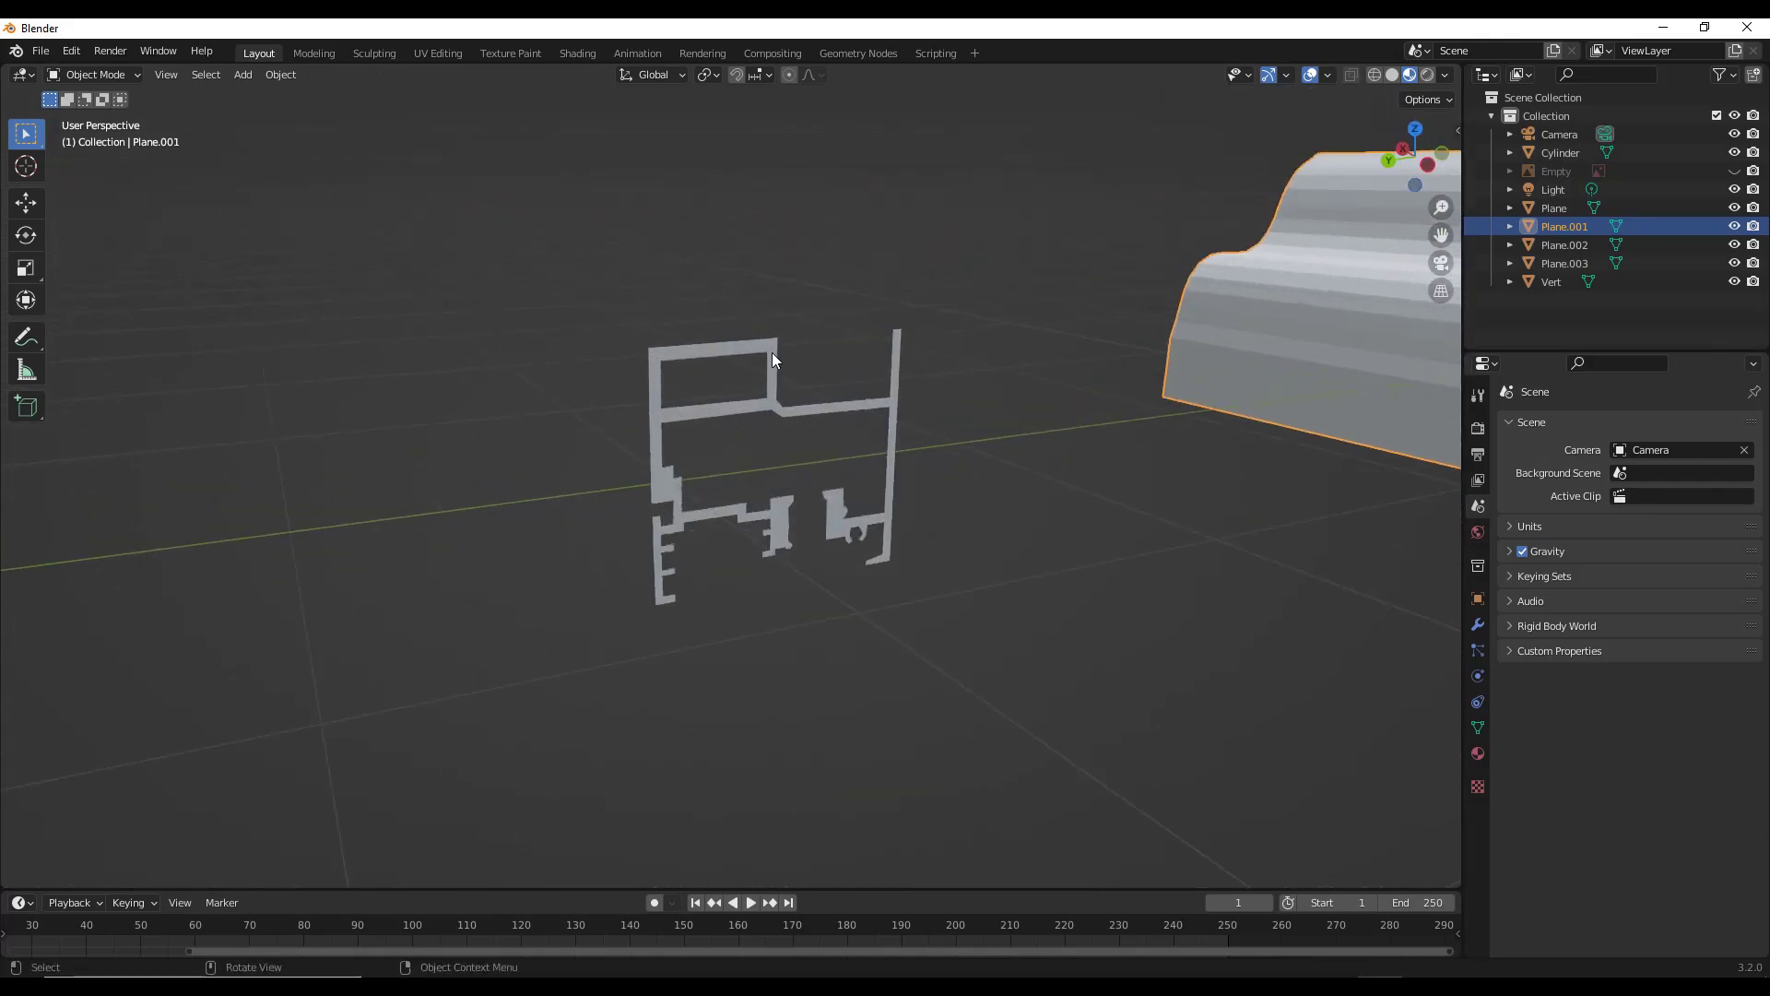
left_click(883, 405)
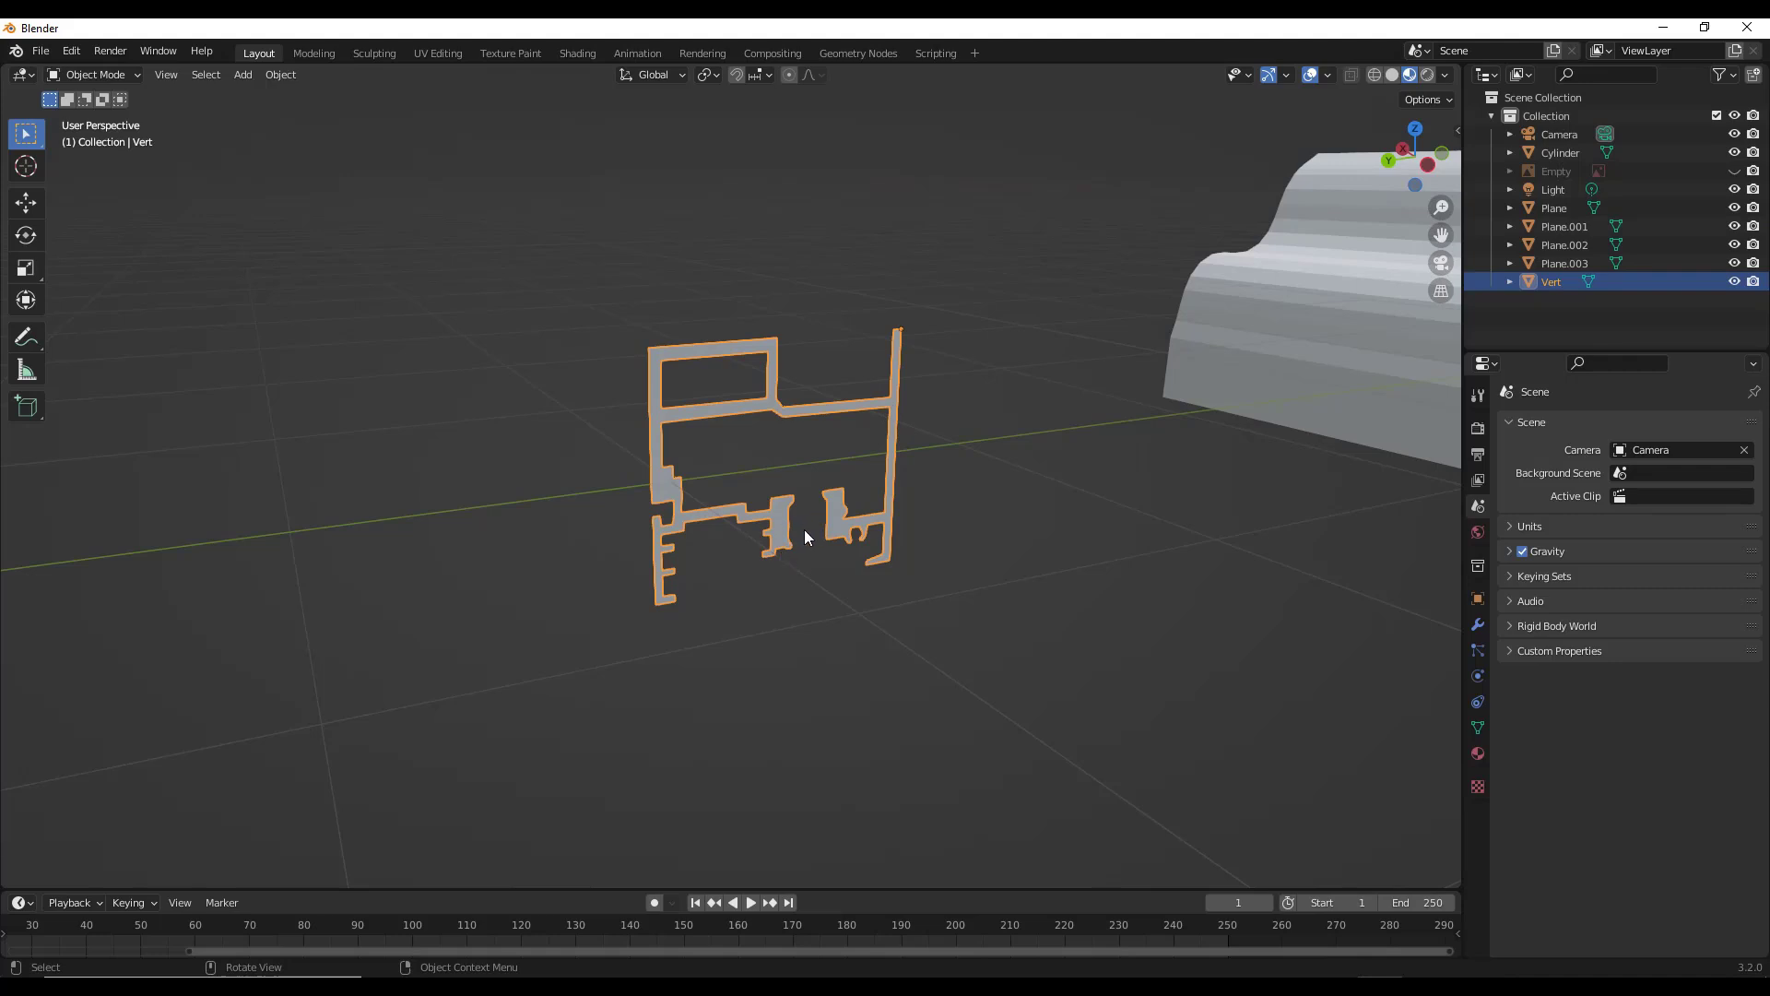
Select all of Vert in Edit Mode and extrude it about 4.25 m into a bar.
middle_click_drag(800, 529, 867, 472)
key("Tab")
key("a")
key("e")
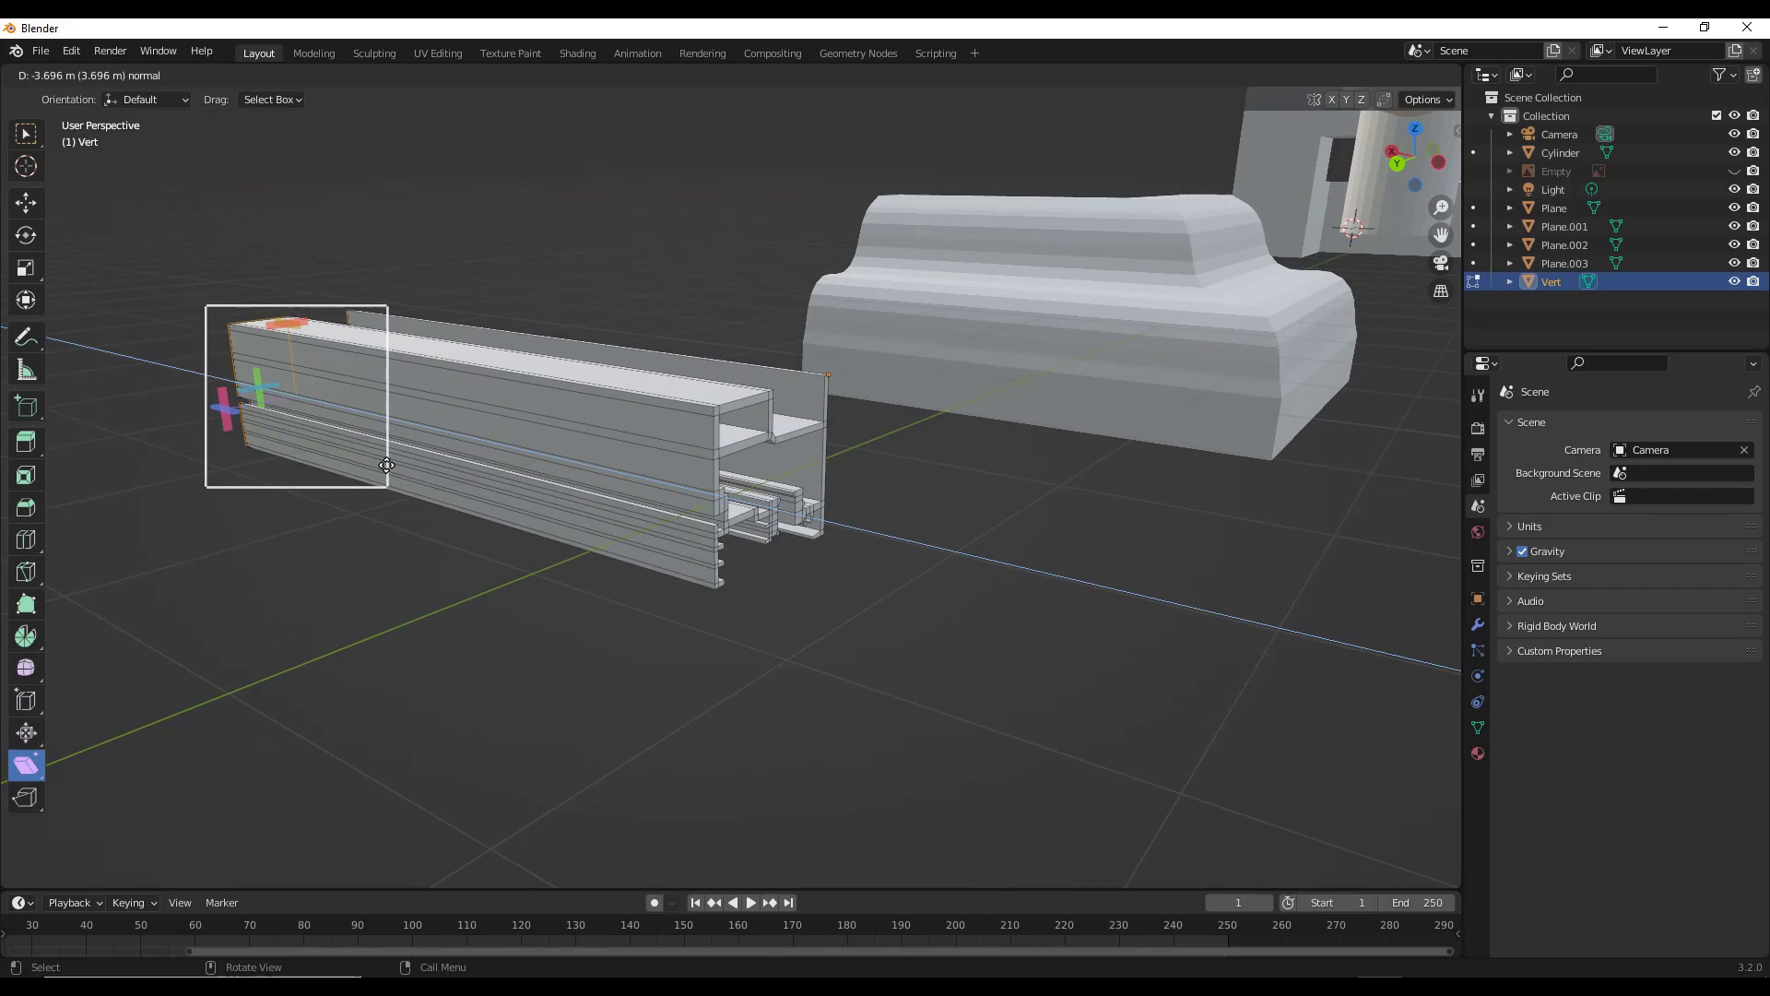
left_click(342, 463)
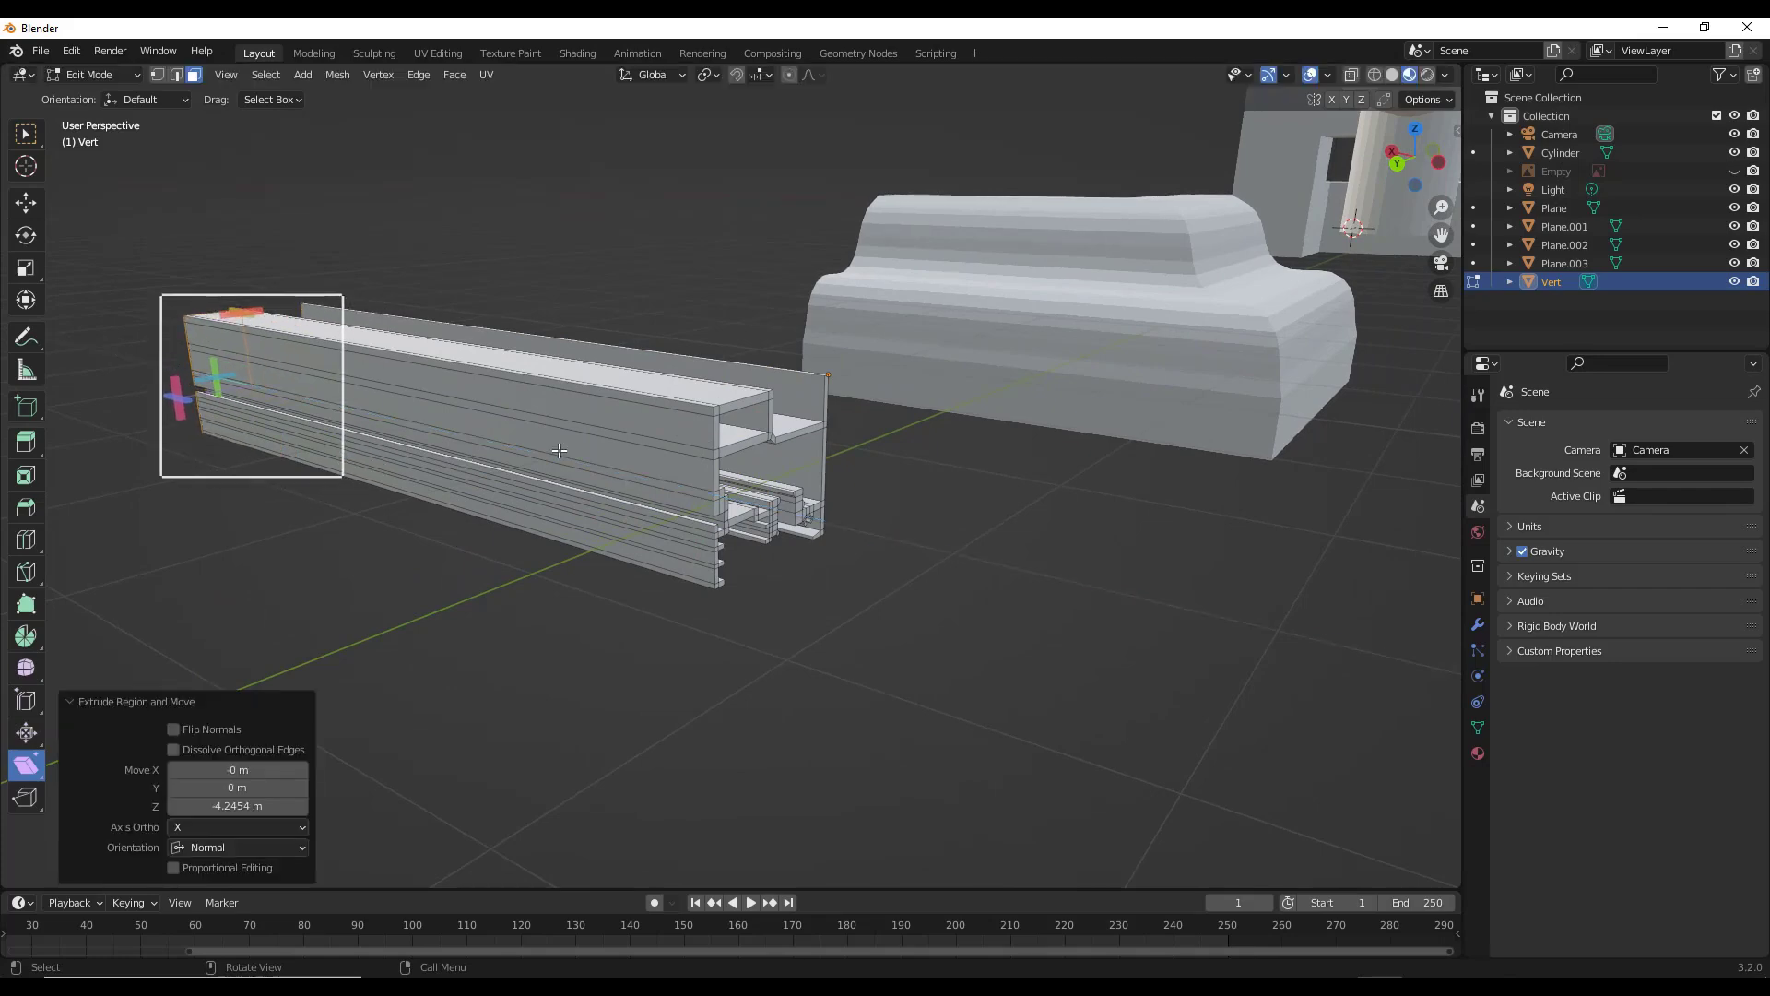
In Back view, shear the bar's end at offset -1 and extrude a new leg along Z.
left_click(1398, 166)
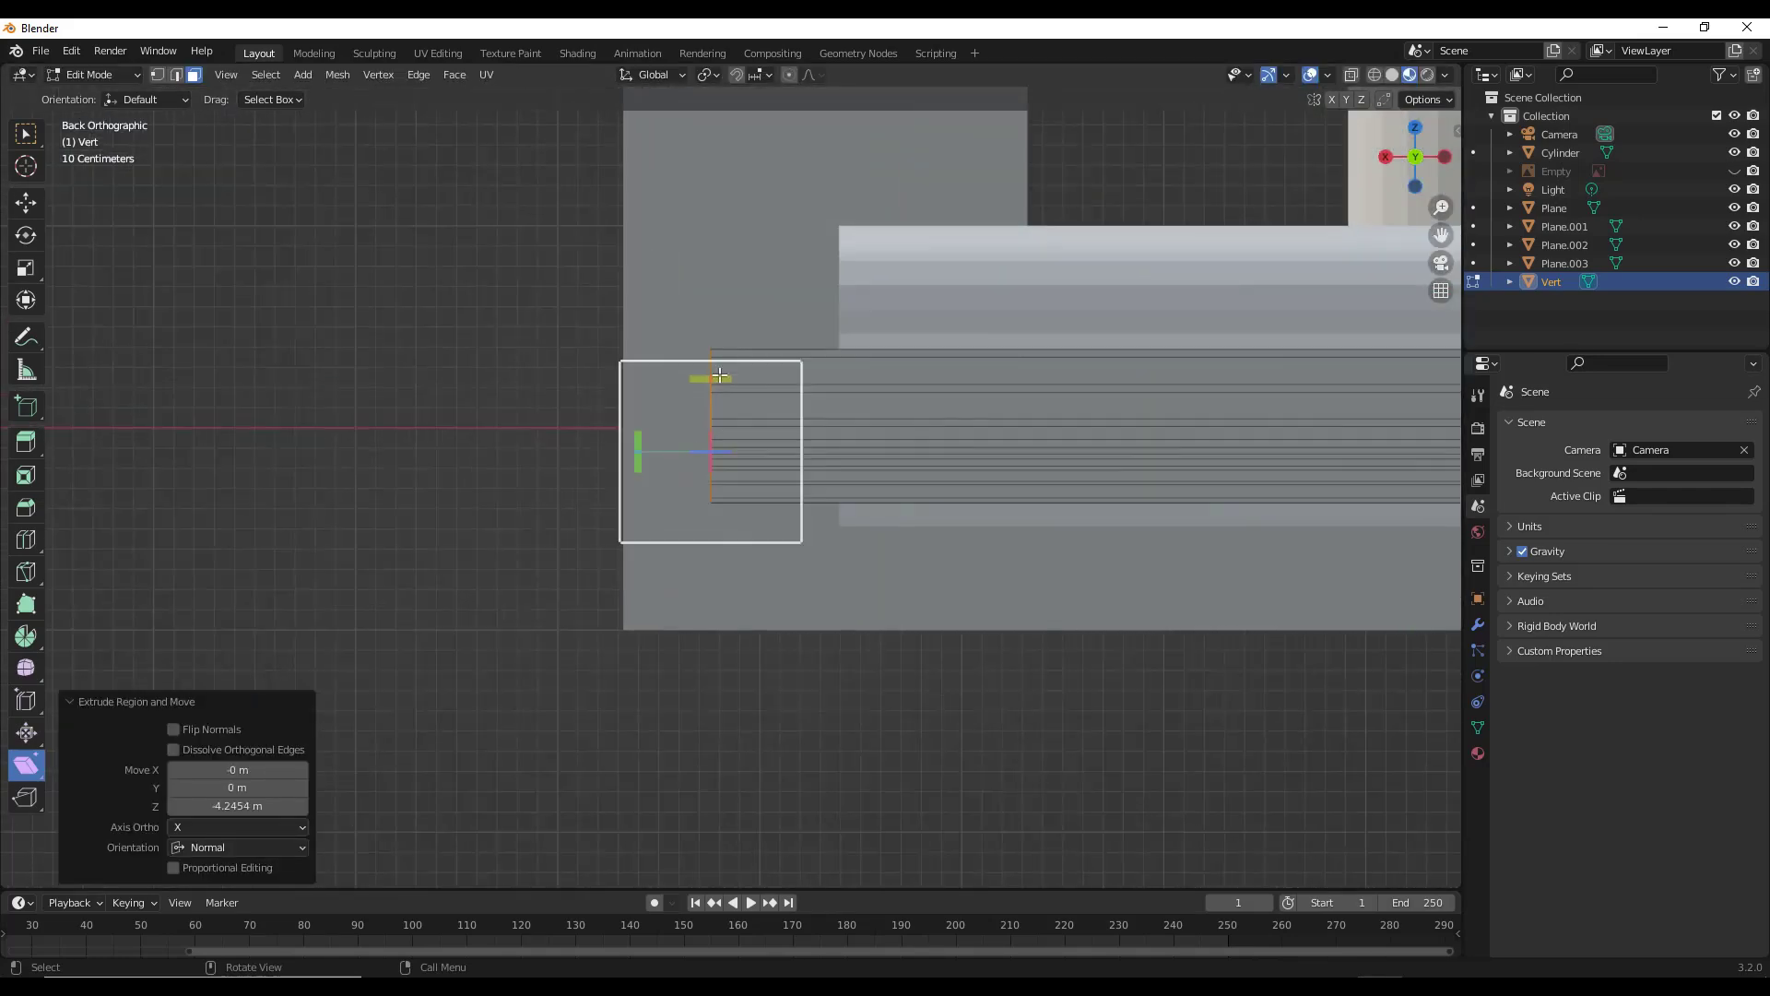
key("ctrl+shift+alt+s")
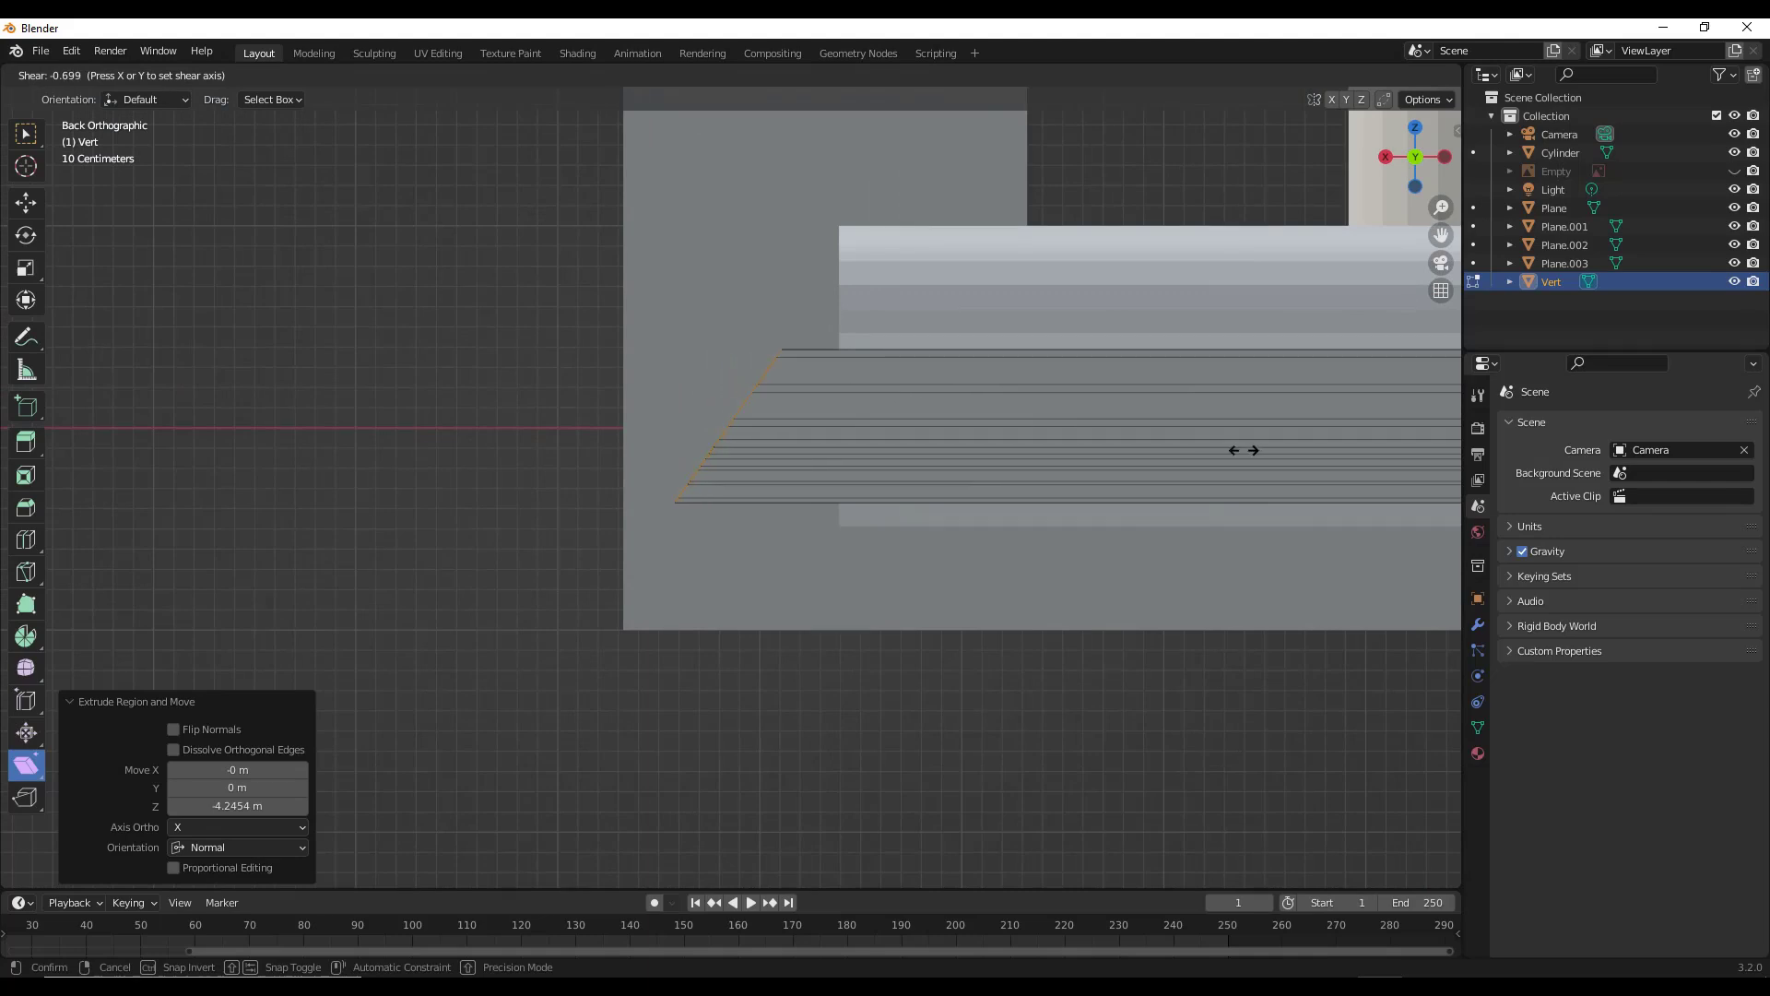
left_click(52, 450)
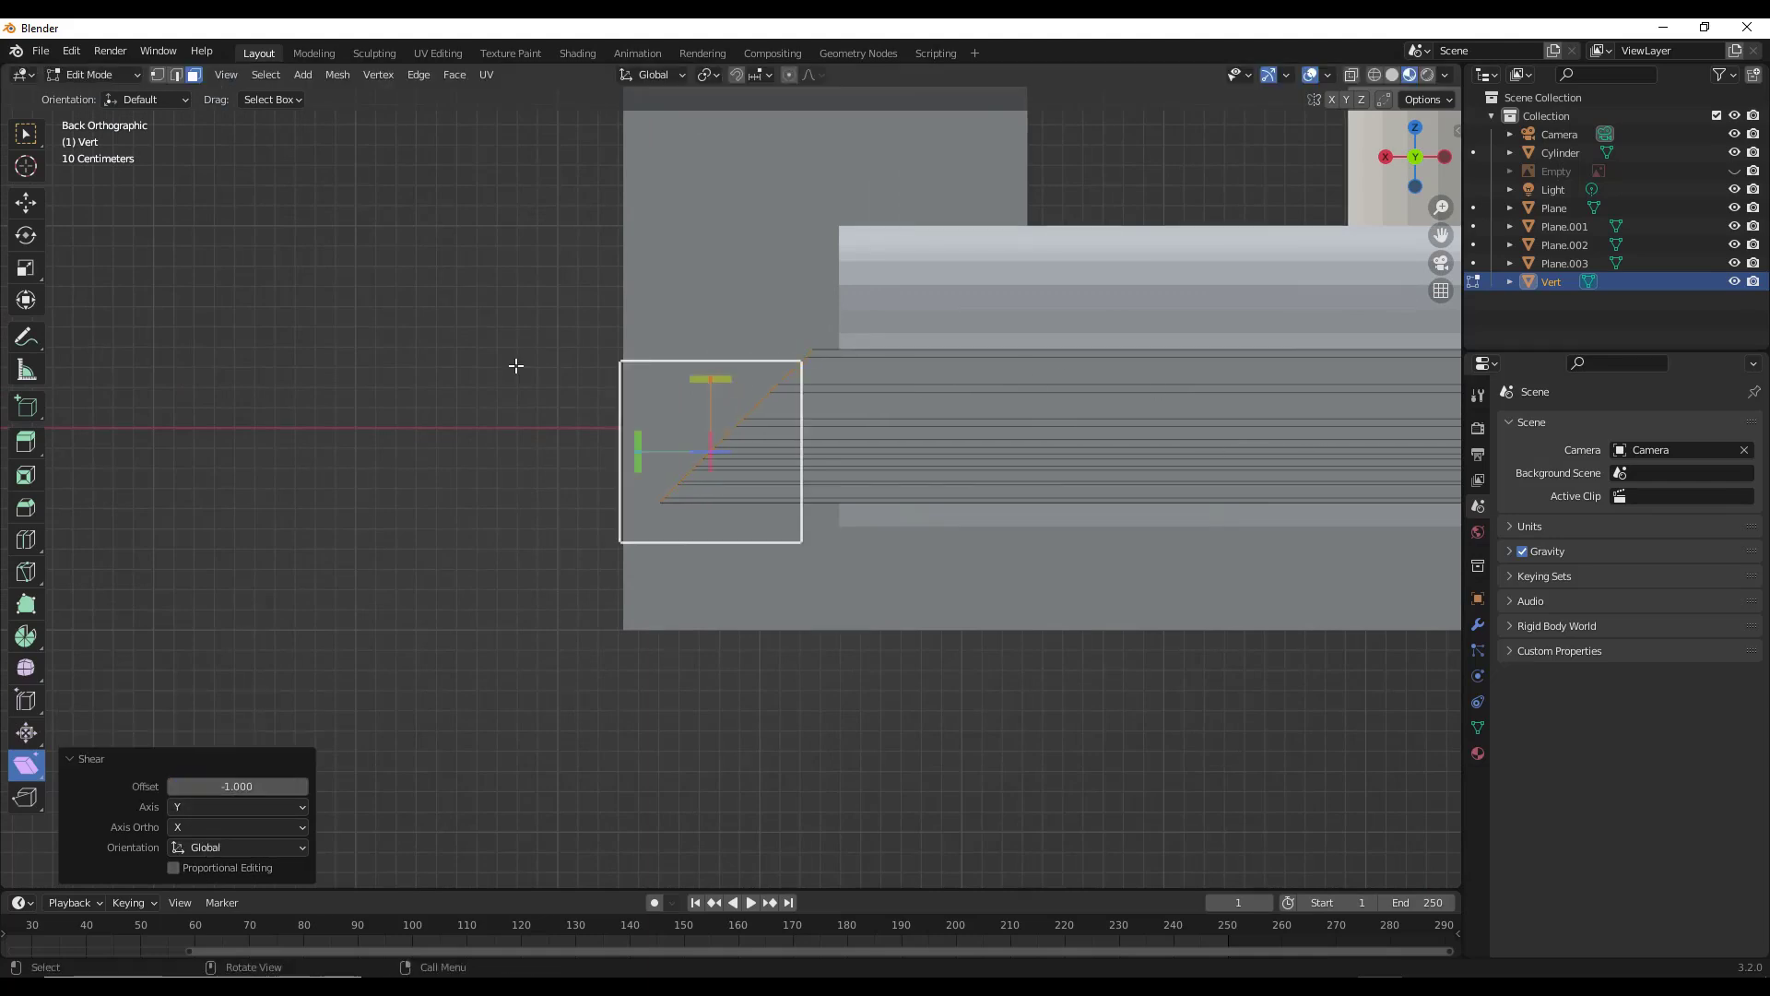
key("e")
key("z")
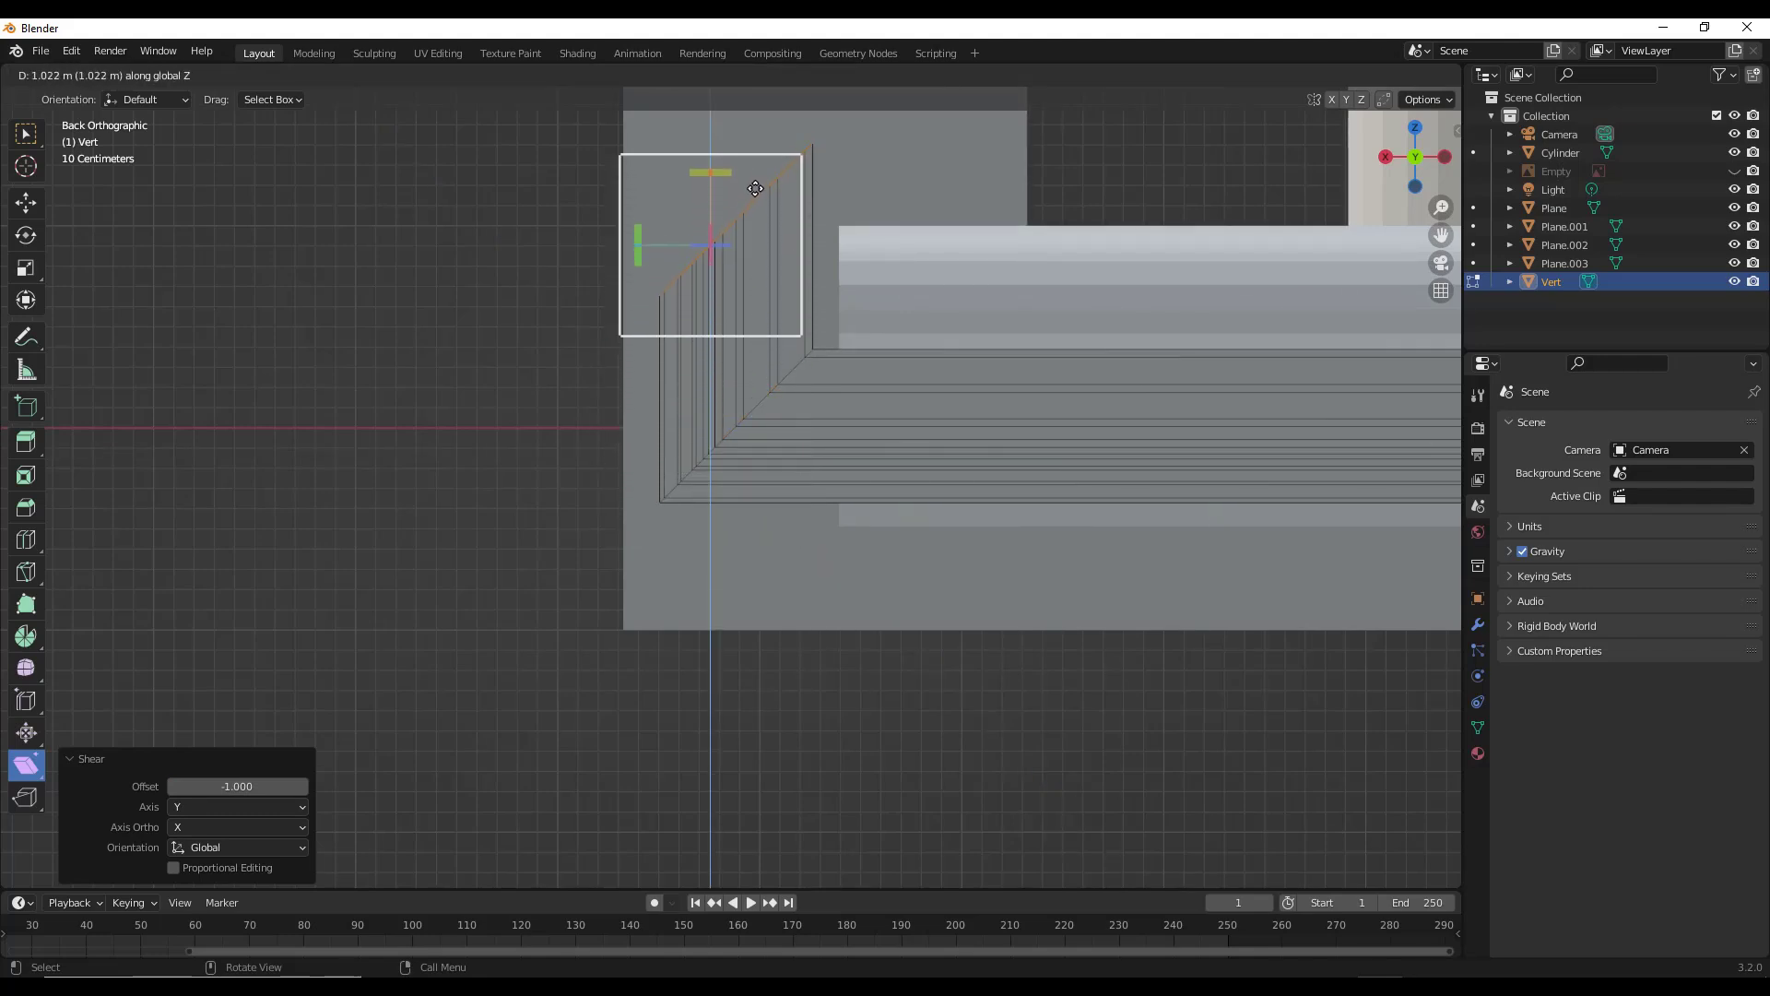
Confirm the upward leg and shear its top at offset -1 on Ortho Z.
left_click(765, 132)
middle_click_drag(725, 544, 777, 228, "shift")
left_click_drag(657, 317, 577, 364)
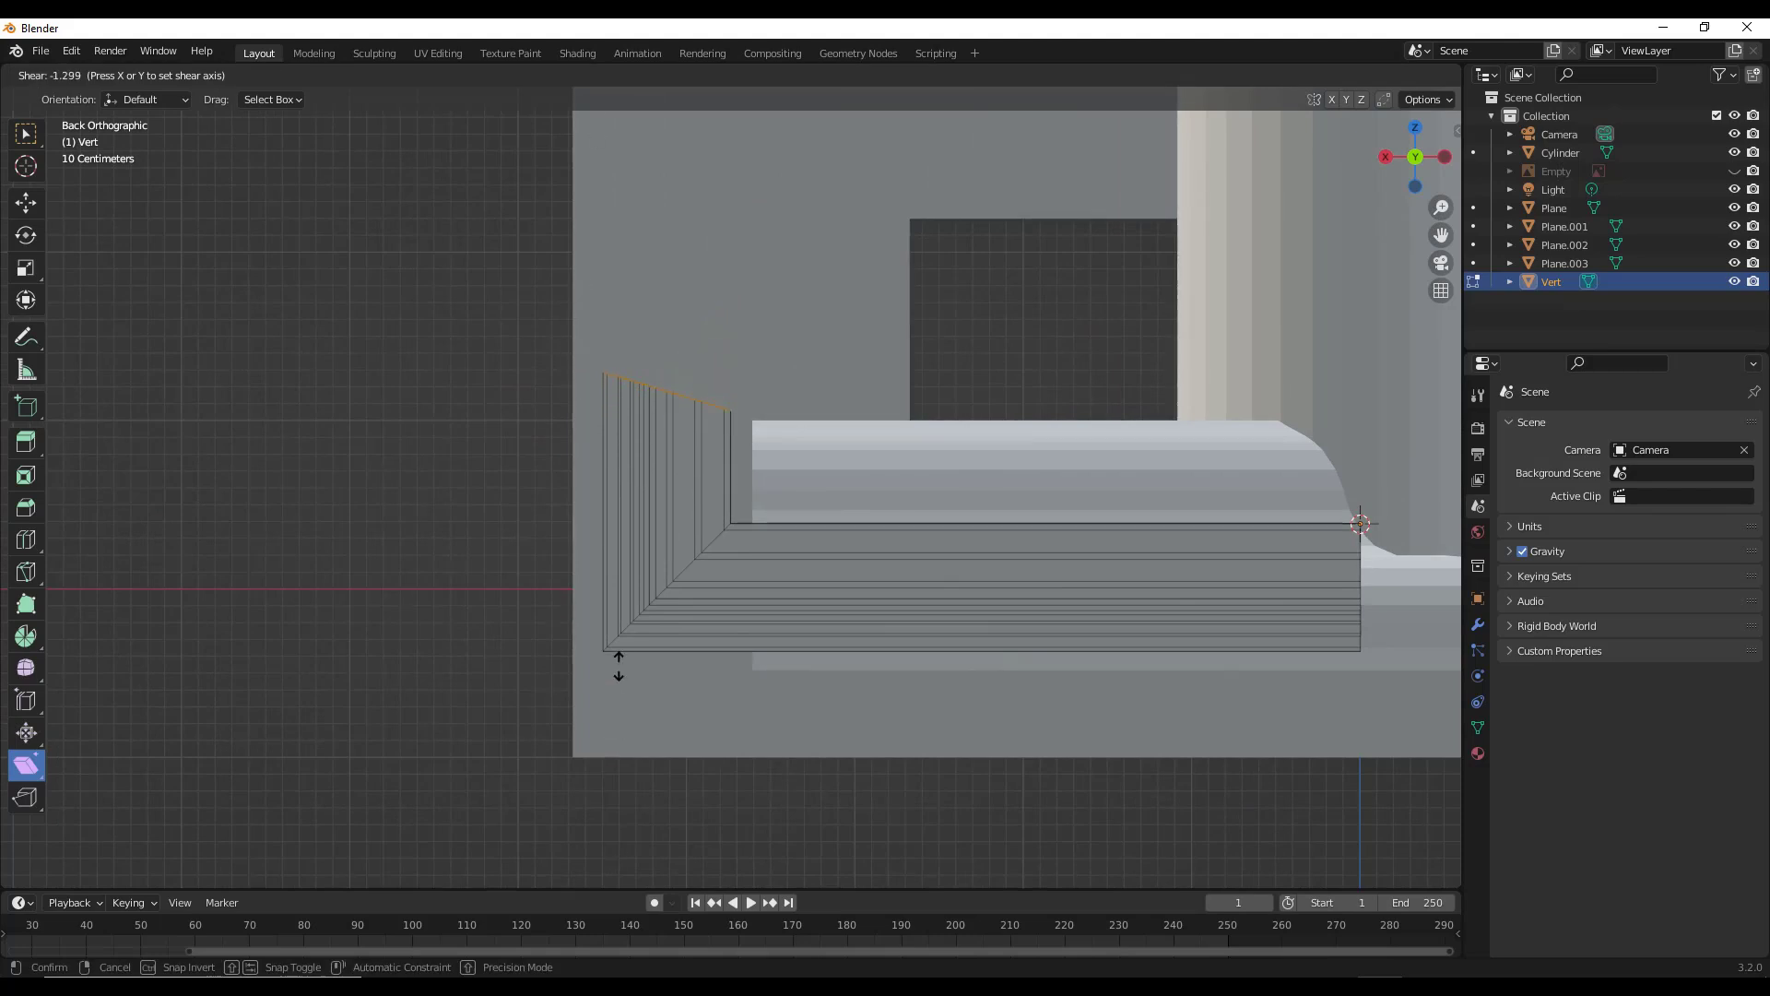
left_click_drag(610, 773, 610, 770)
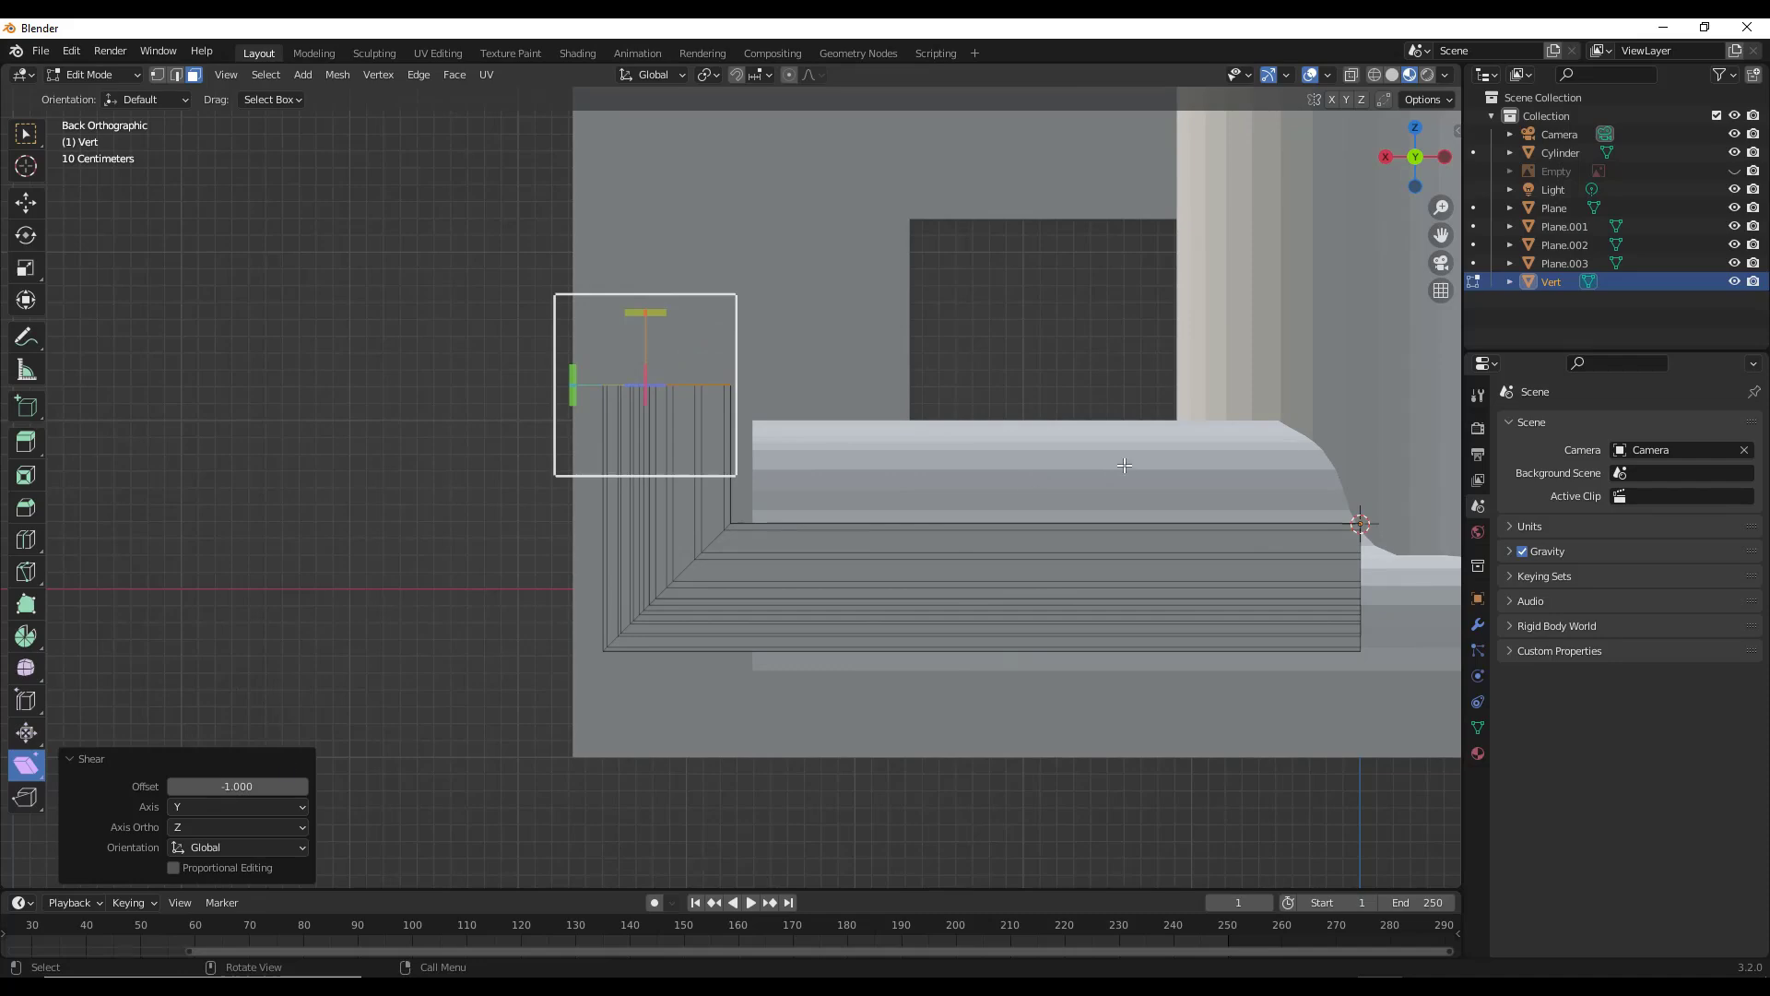
Raise the vertical leg's top face 1.4777 m along Z in perspective view.
middle_click_drag(1125, 466, 703, 396)
scroll(780, 465, "down", 5)
scroll(746, 472, "up", 2)
scroll(729, 477, "down", 1)
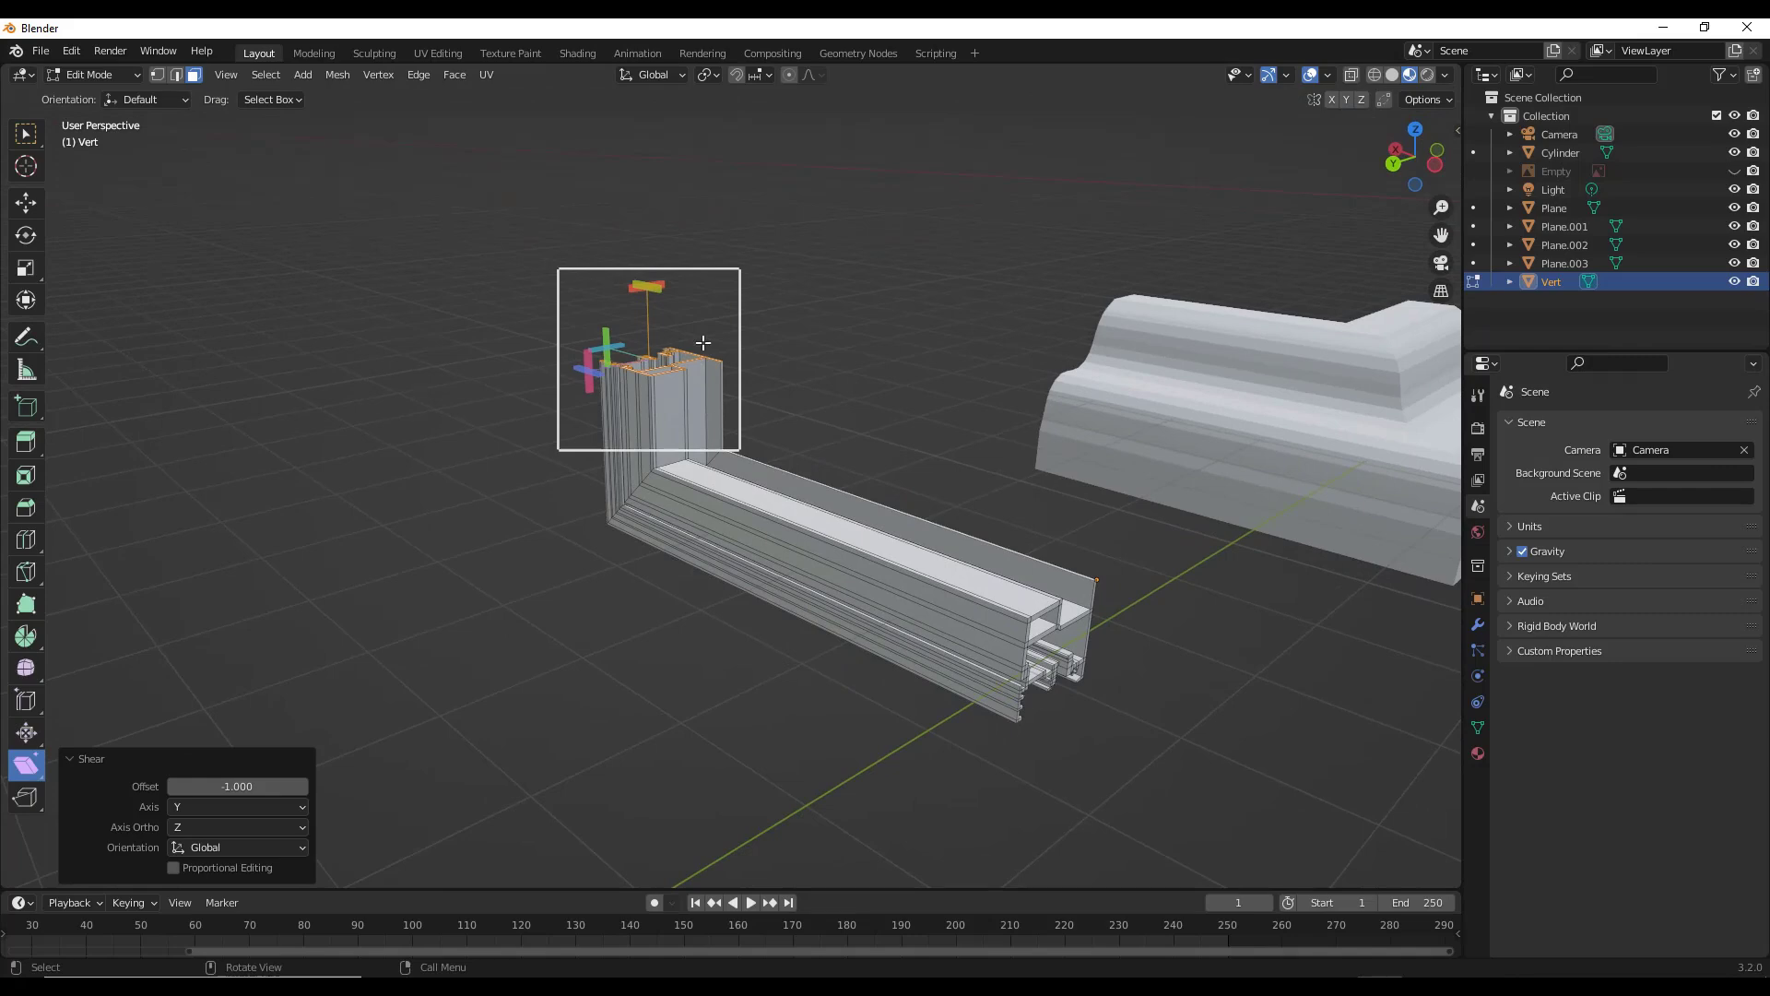
key("g")
key("z")
left_click(703, 184)
middle_click_drag(715, 636, 724, 654)
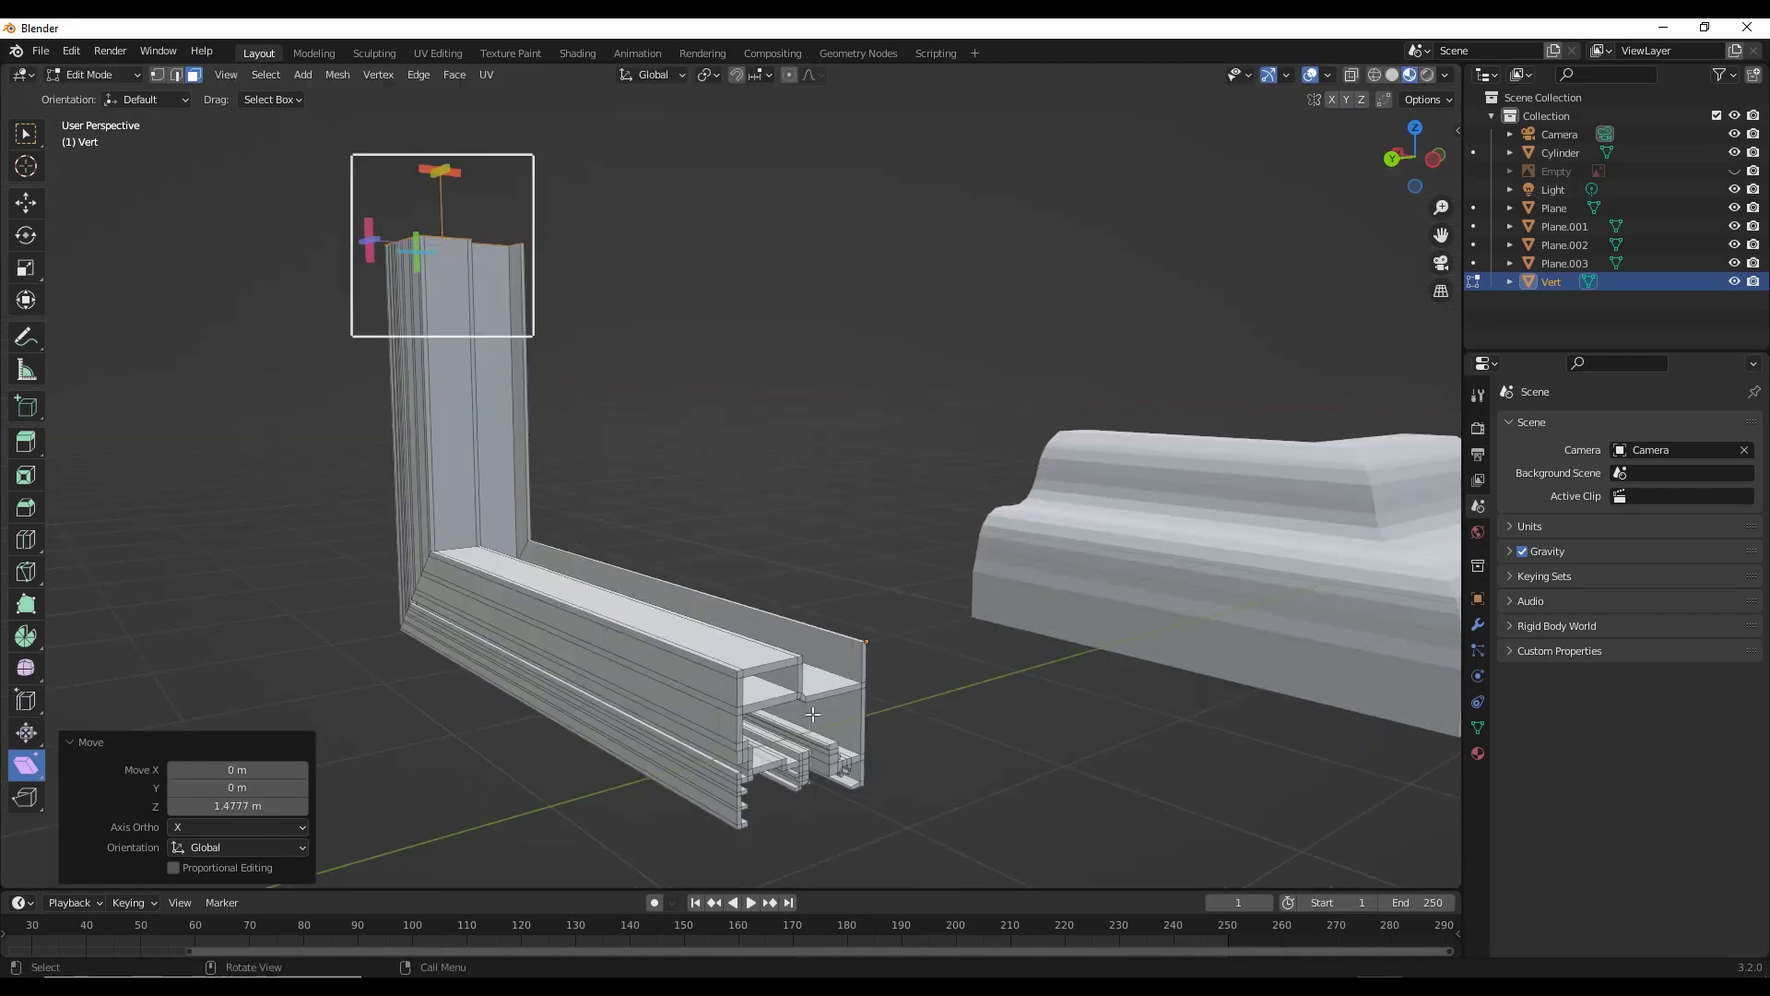
middle_click_drag(434, 671, 426, 671)
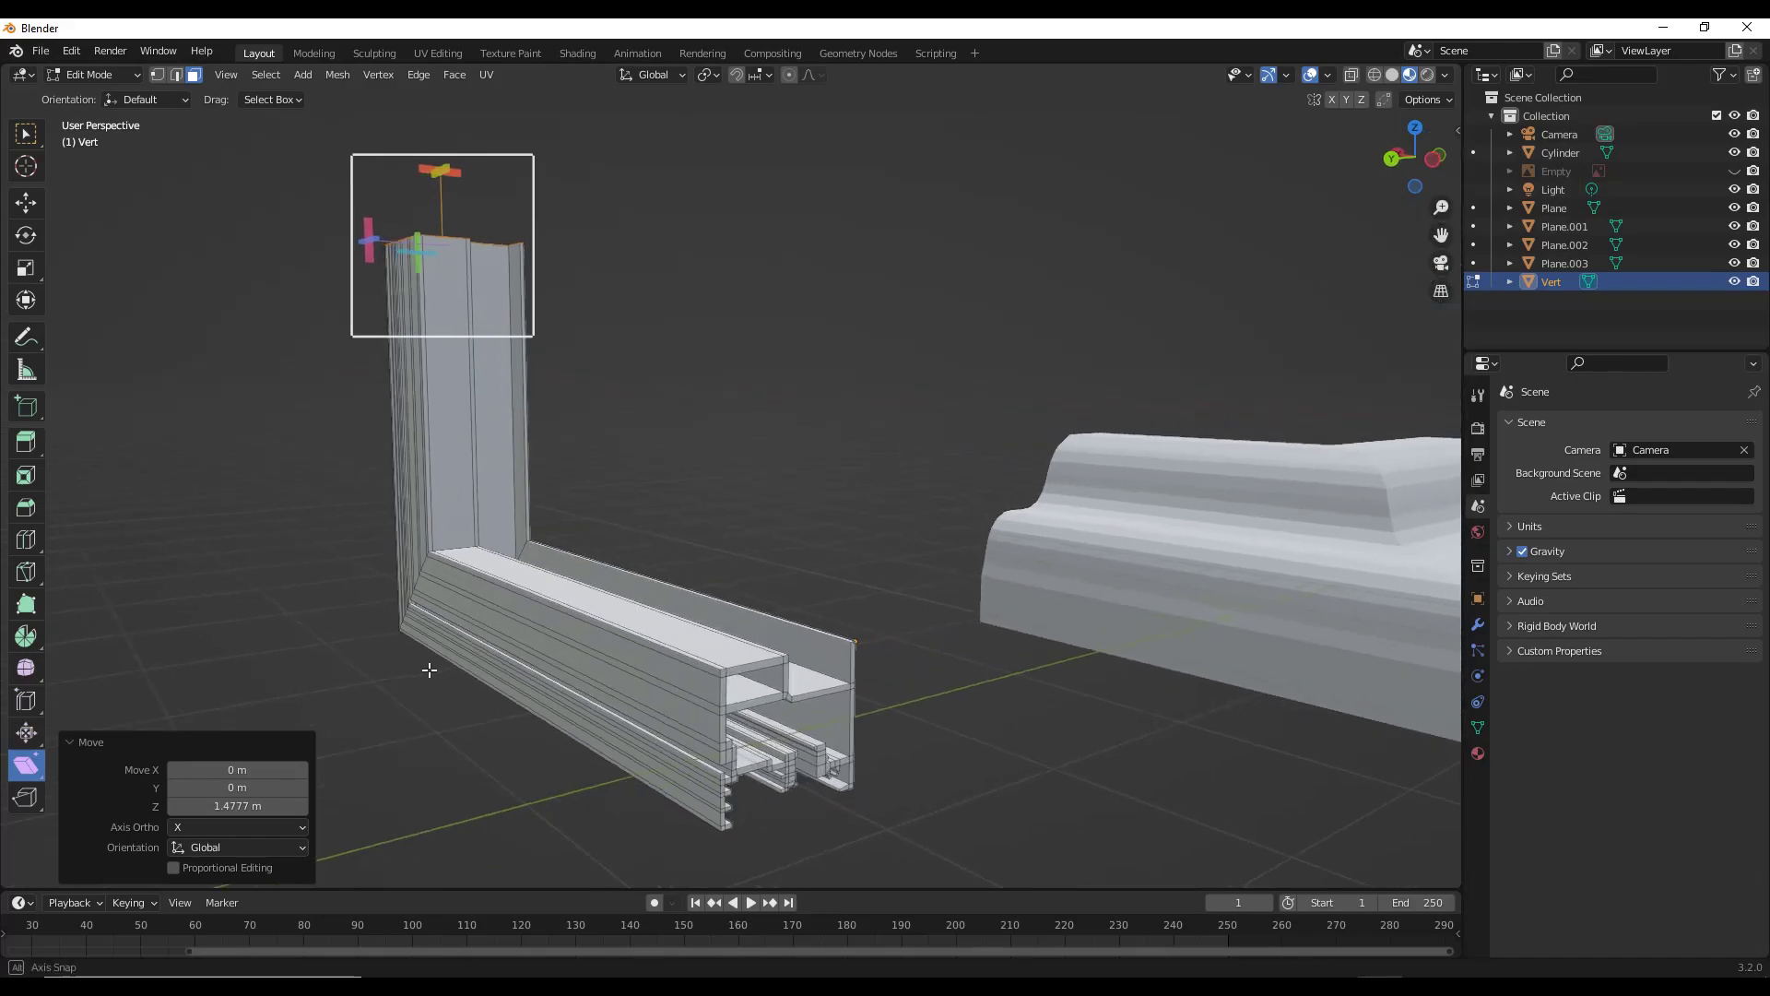